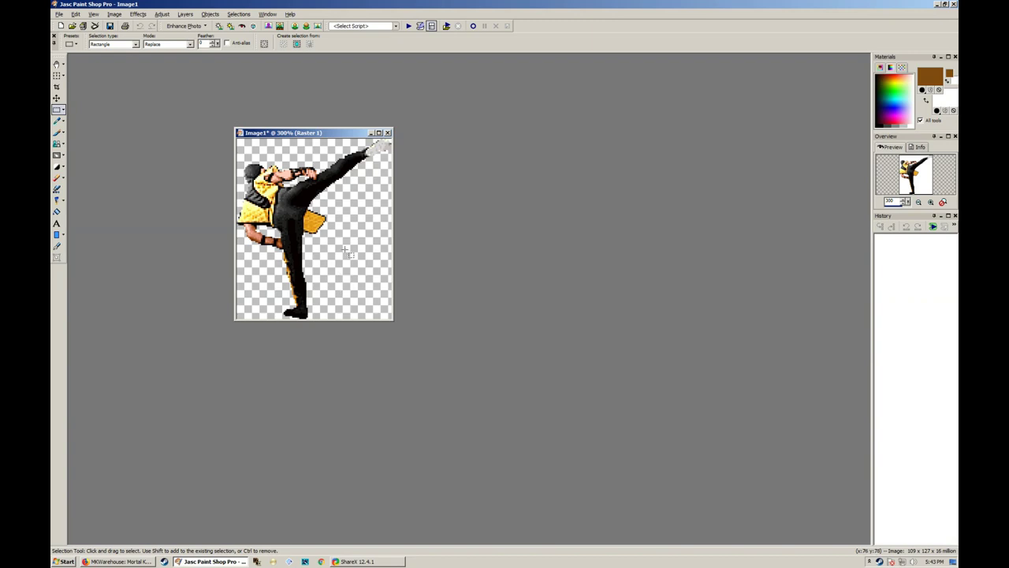
Activate the Magic Wand tool for the kicking sprite image
scroll(345, 253, "up", 2)
scroll(320, 231, "down", 2)
scroll(319, 75, "up", 1)
scroll(322, 75, "up", 1)
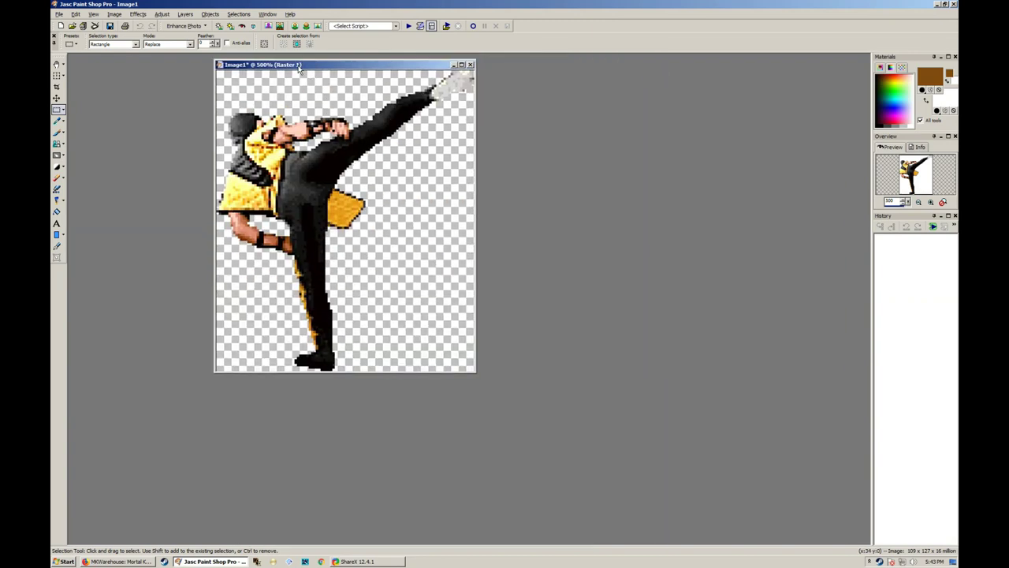
left_click(66, 111)
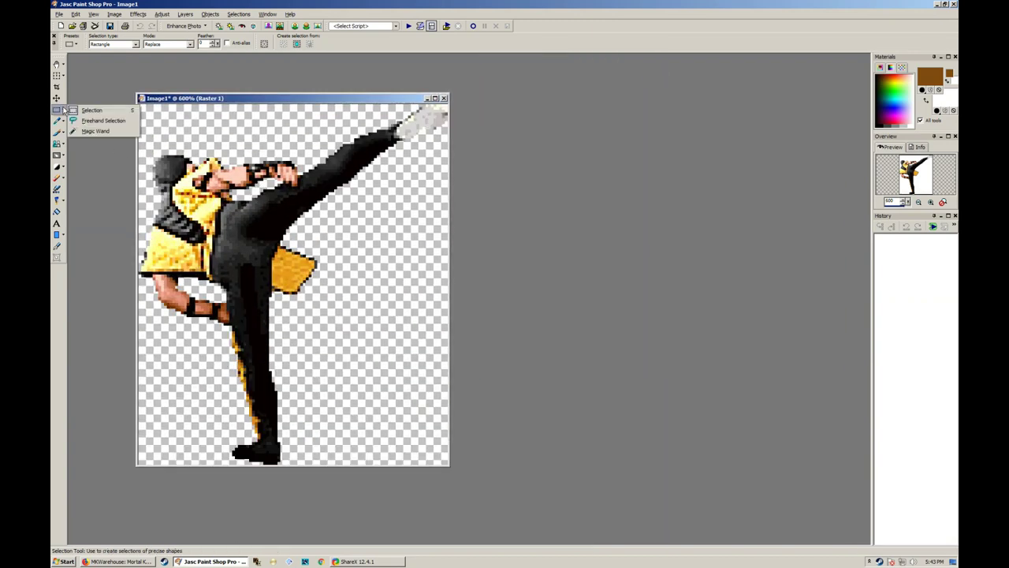
left_click(77, 126)
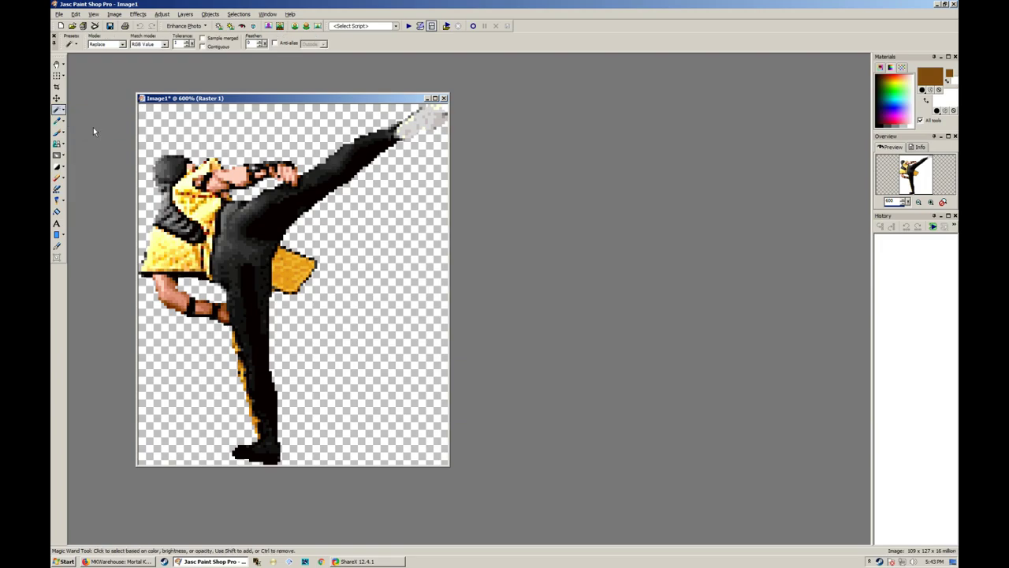
Switch to the browser and look over the Kicking sprites page and its web address
key("alt+Tab")
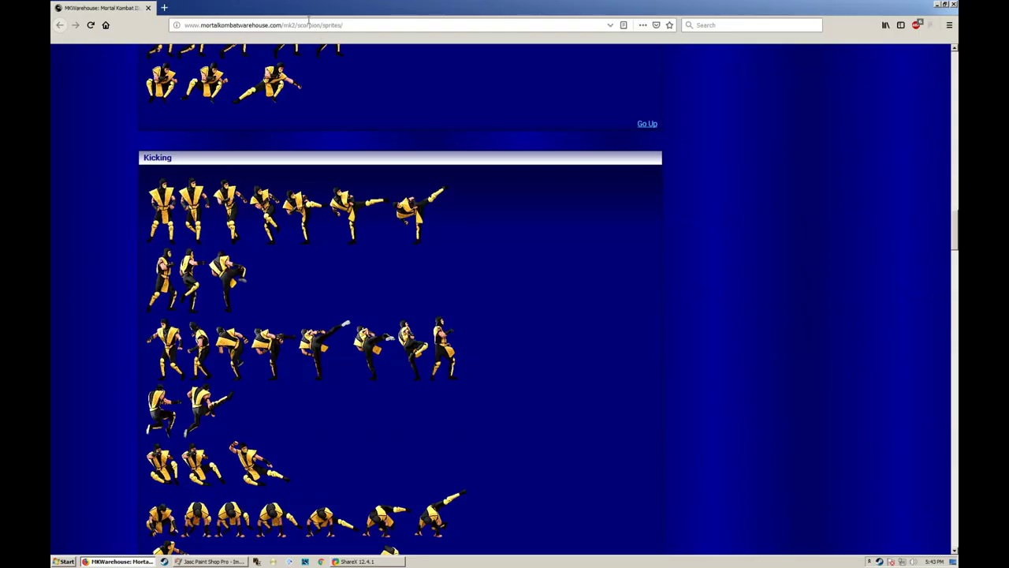
left_click(274, 24)
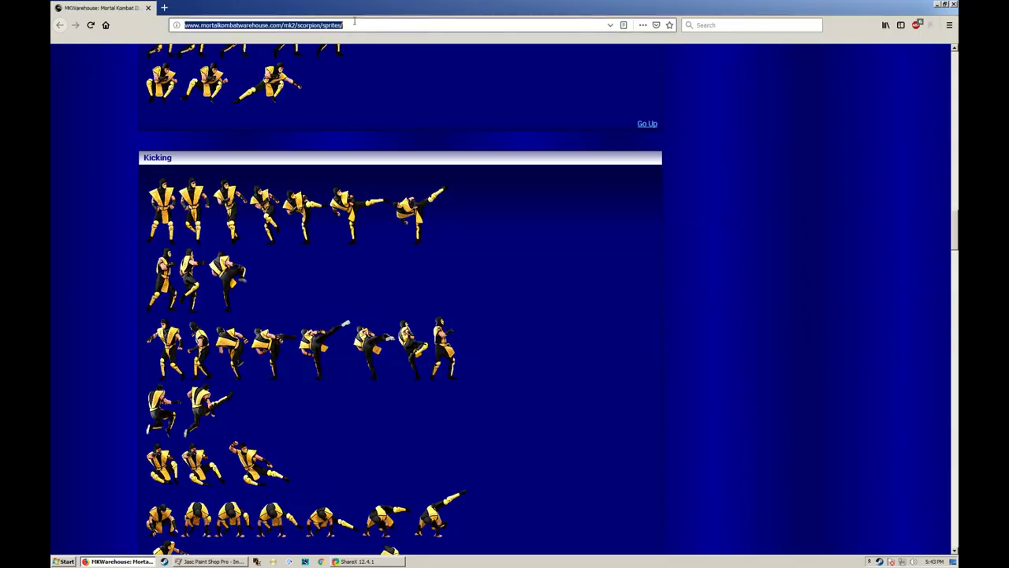
key("alt+Tab")
key("alt+Tab")
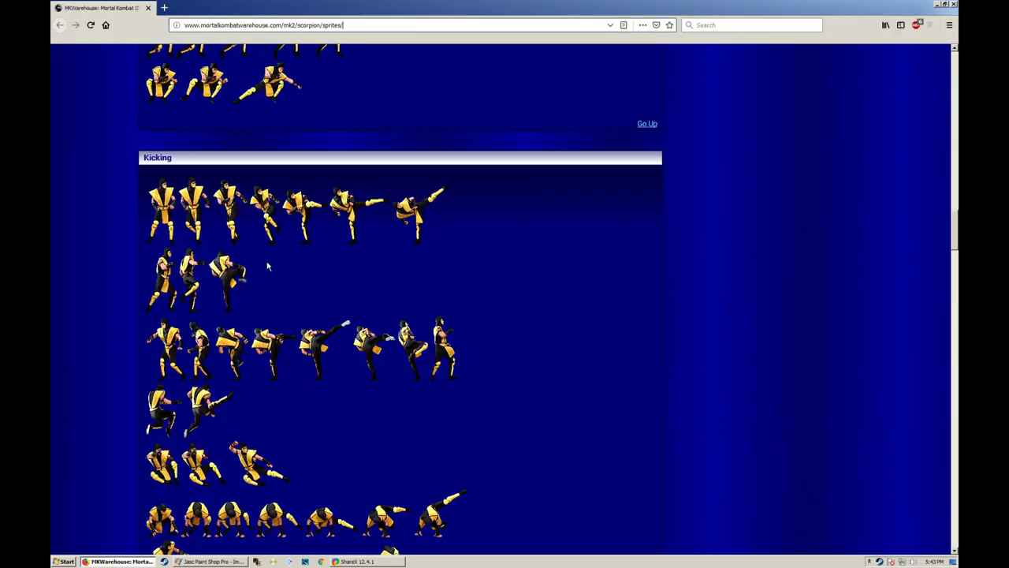
key("alt+Tab")
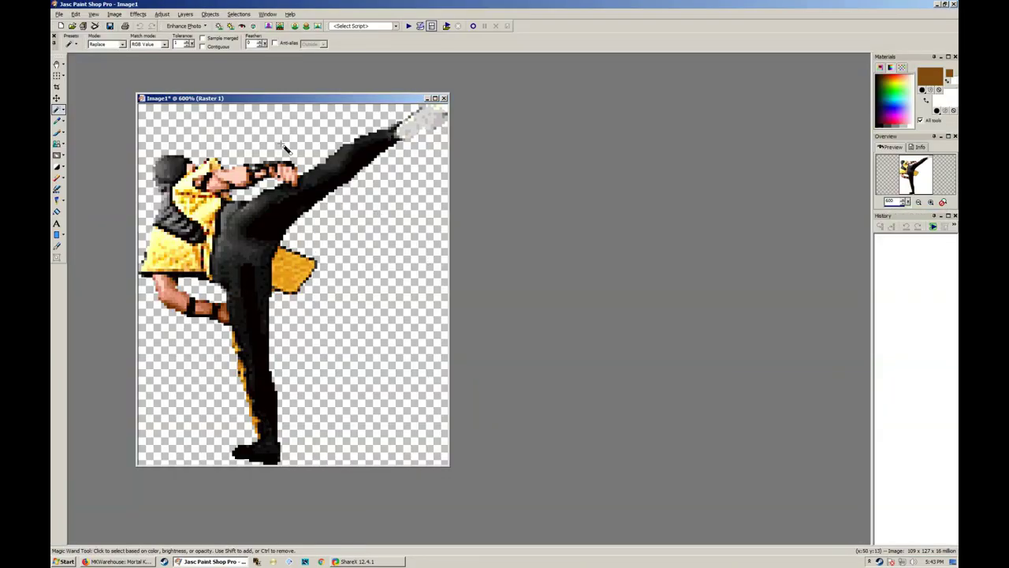
key("alt+Tab")
key("alt+Tab")
Close the transparent sprite image and open the high-kick sprite from the browser's Kicking section in Paint Shop Pro
left_click(444, 97)
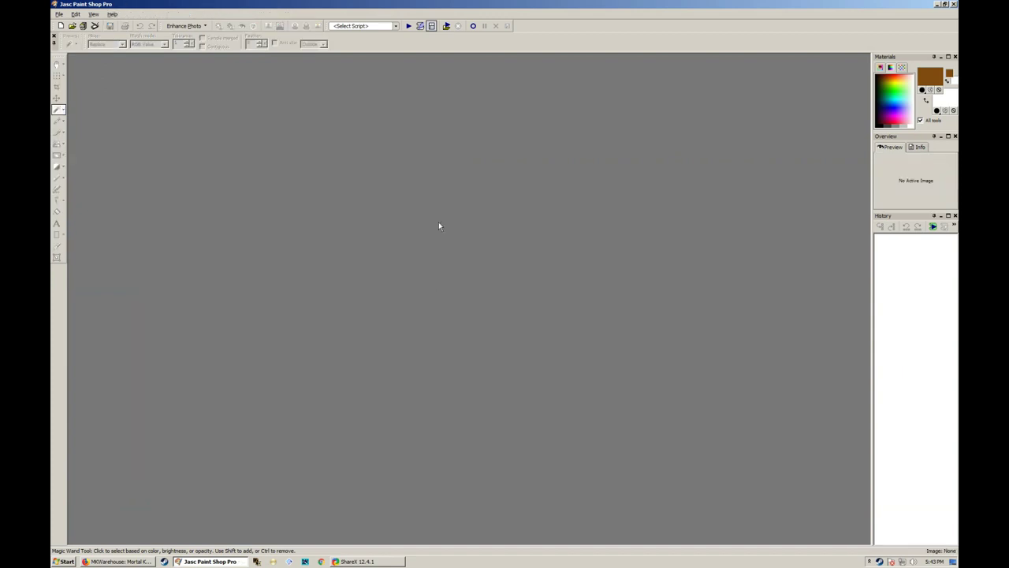
key("alt+Tab")
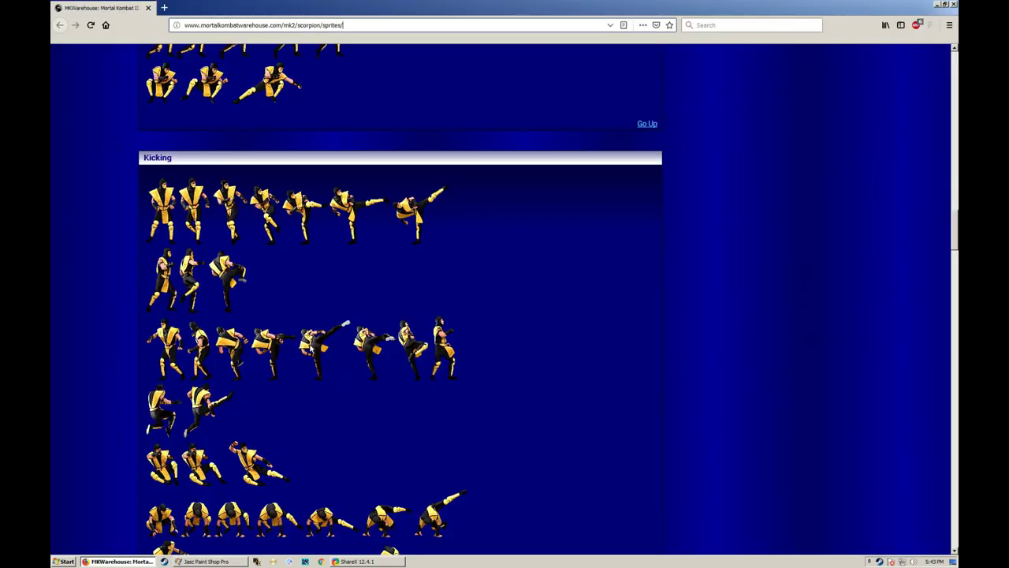
mouse_move(317, 348)
left_mouse_down()
mouse_move(388, 278)
mouse_move(371, 268)
left_mouse_up()
key("alt+Tab")
scroll(278, 216, "up", 5)
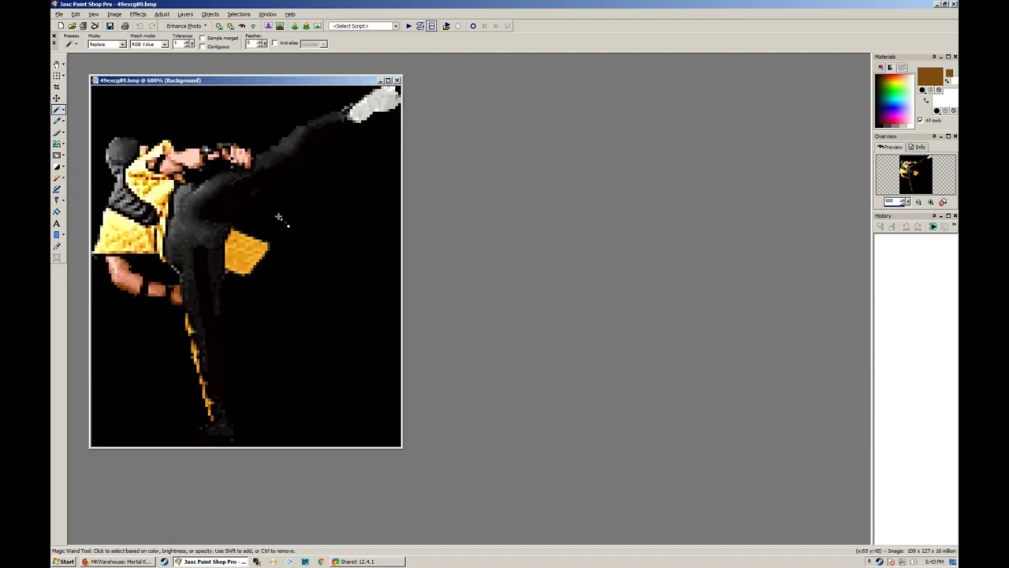
Select matching grey shades on the fighter's hood with the Magic Wand
left_click(63, 111)
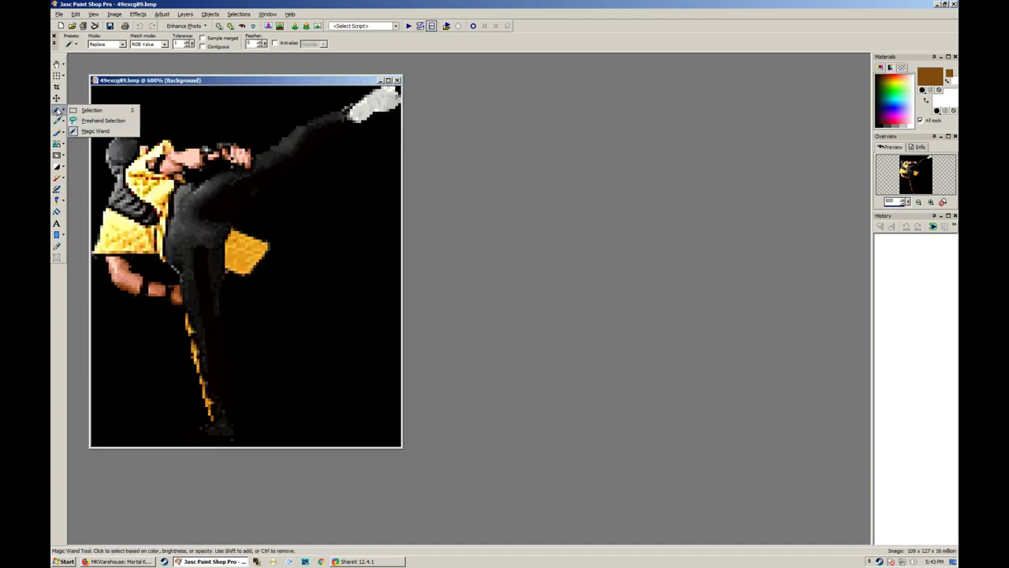
left_click(94, 131)
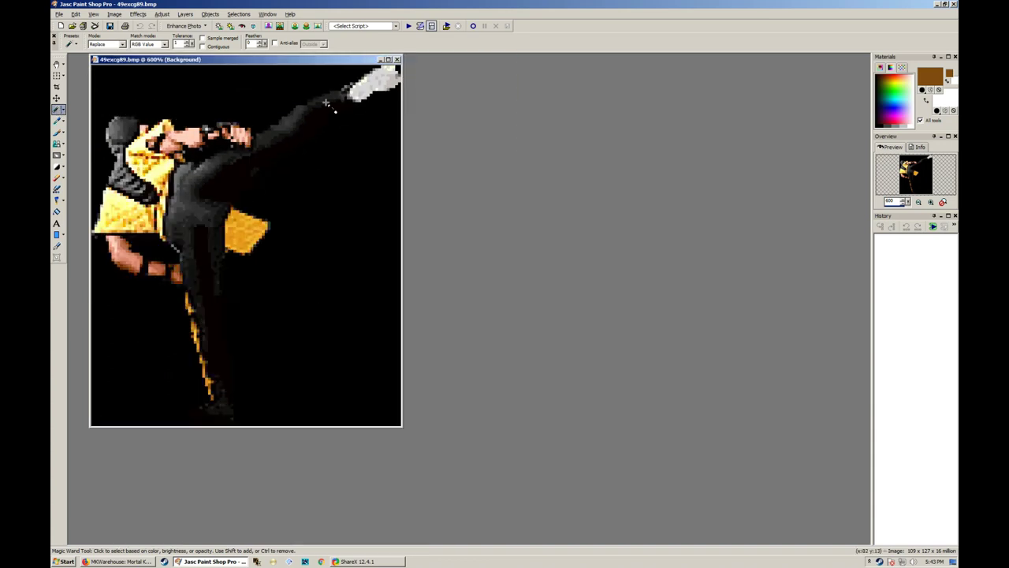
left_click(164, 172)
left_click(151, 174)
scroll(145, 180, "up", 3)
left_click(174, 209)
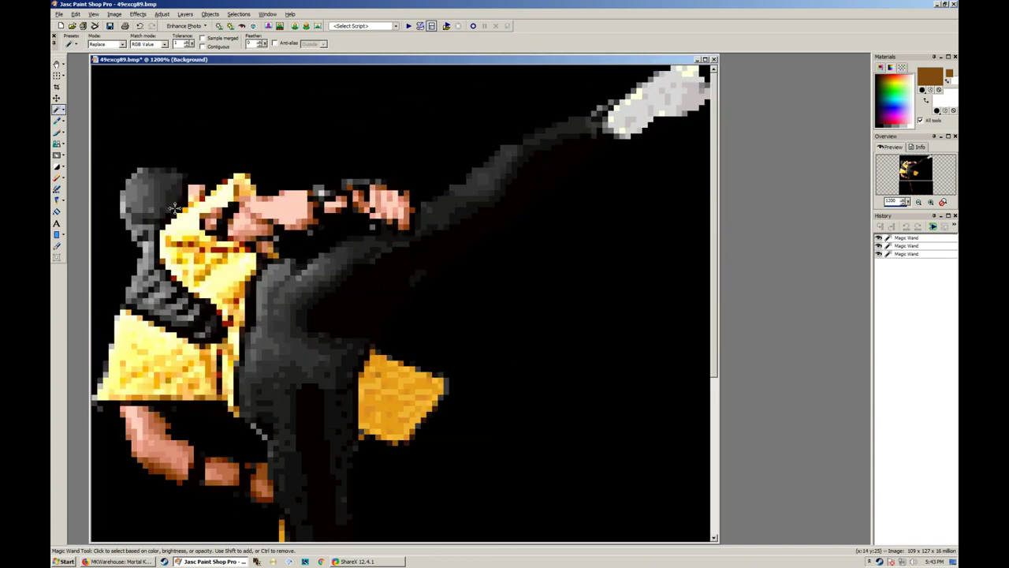
left_click(175, 191)
left_click(152, 195)
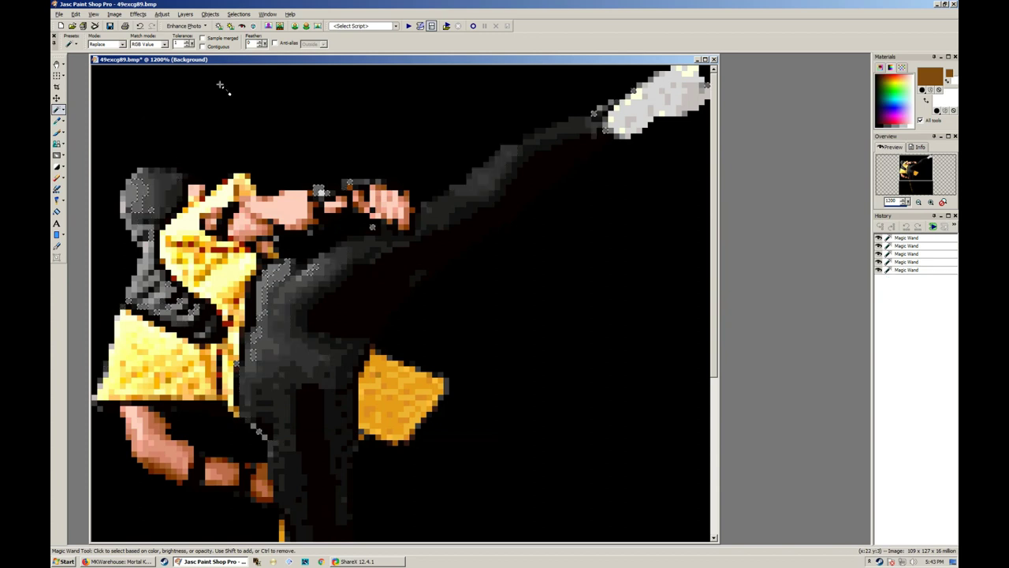
Try a Magic Wand selection on the hood with tolerance 111 and clear the selection
left_click(180, 45)
type("6")
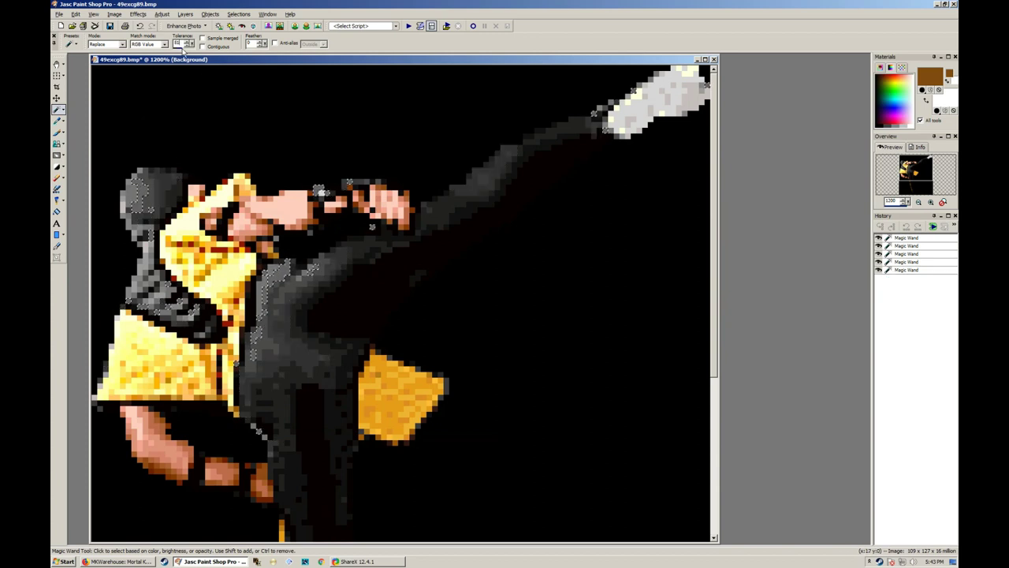
left_click(162, 187)
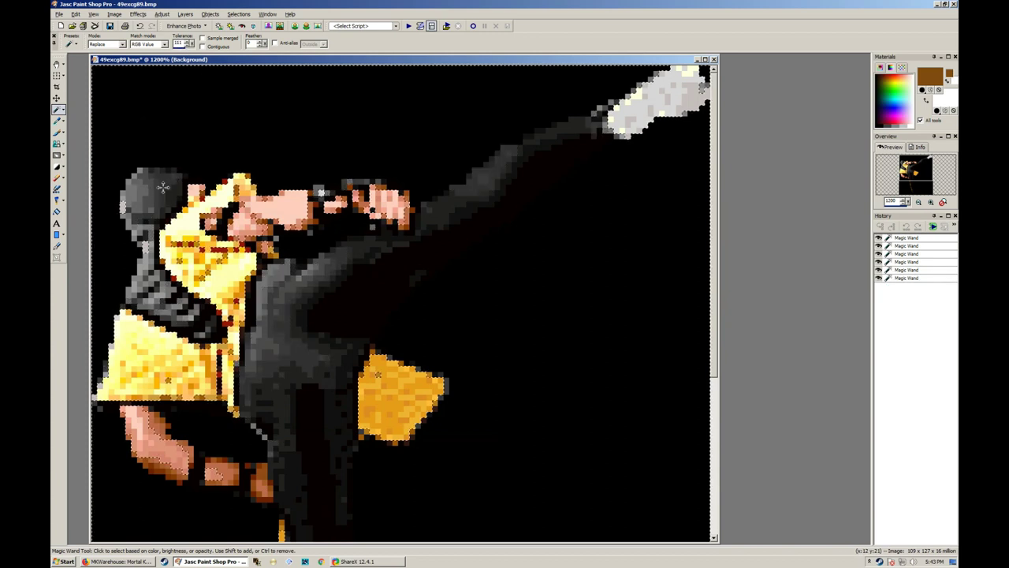
scroll(162, 187, "down", 1)
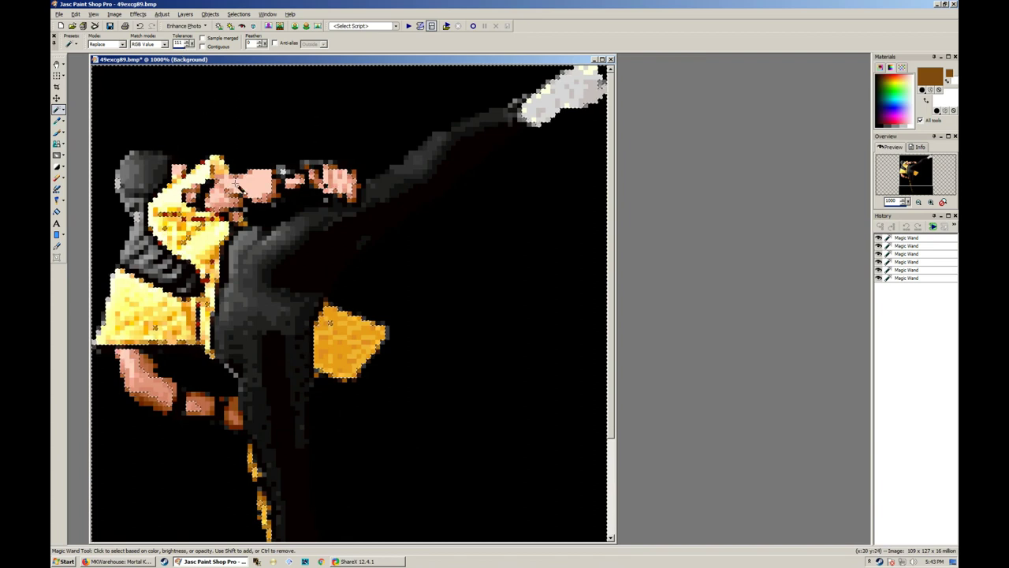
key("ctrl+d")
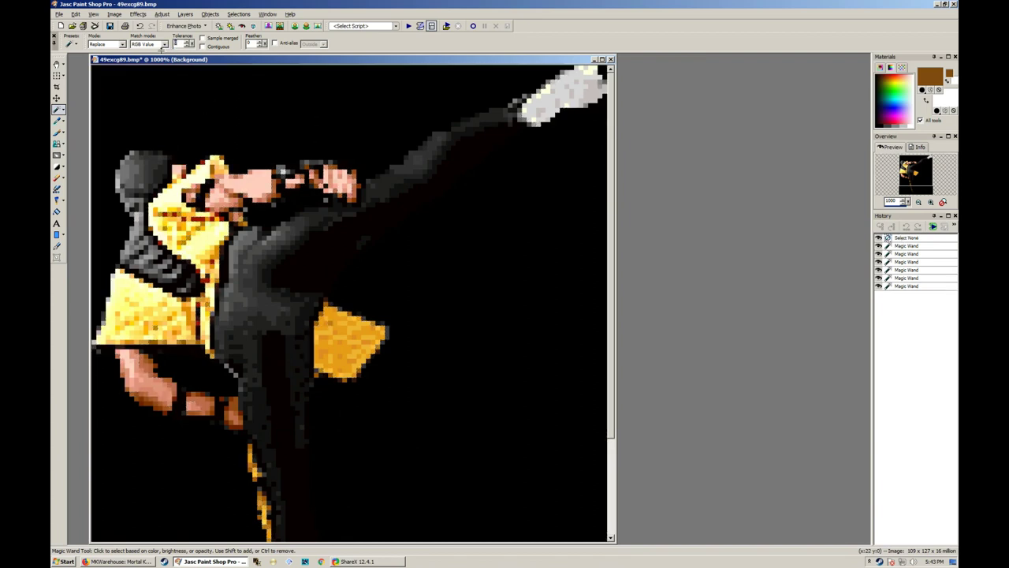
Set the Magic Wand tolerance to 0 and select the identical grey pixels starting from the hood
left_click(324, 199)
left_click(324, 200)
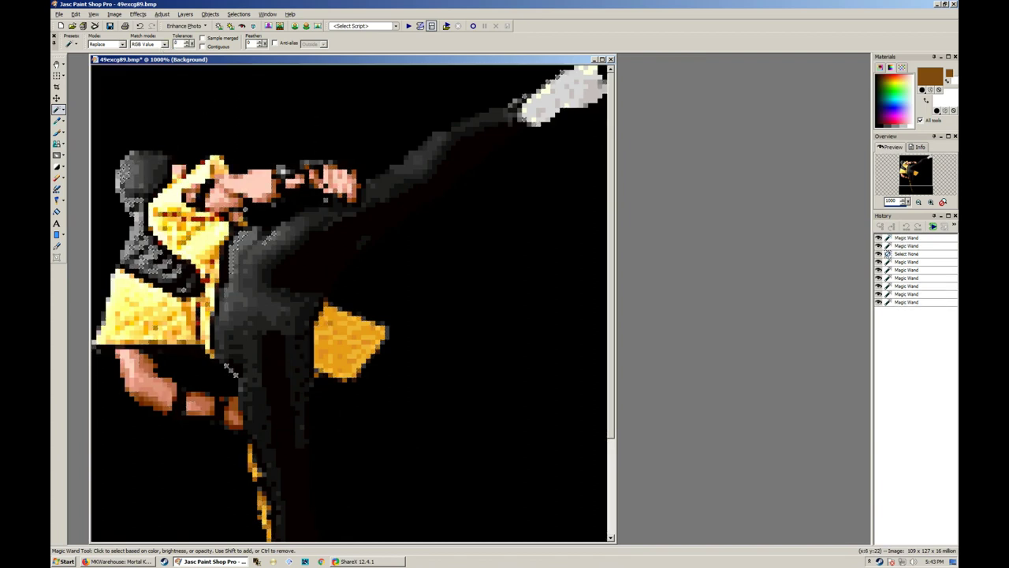
key("plus")
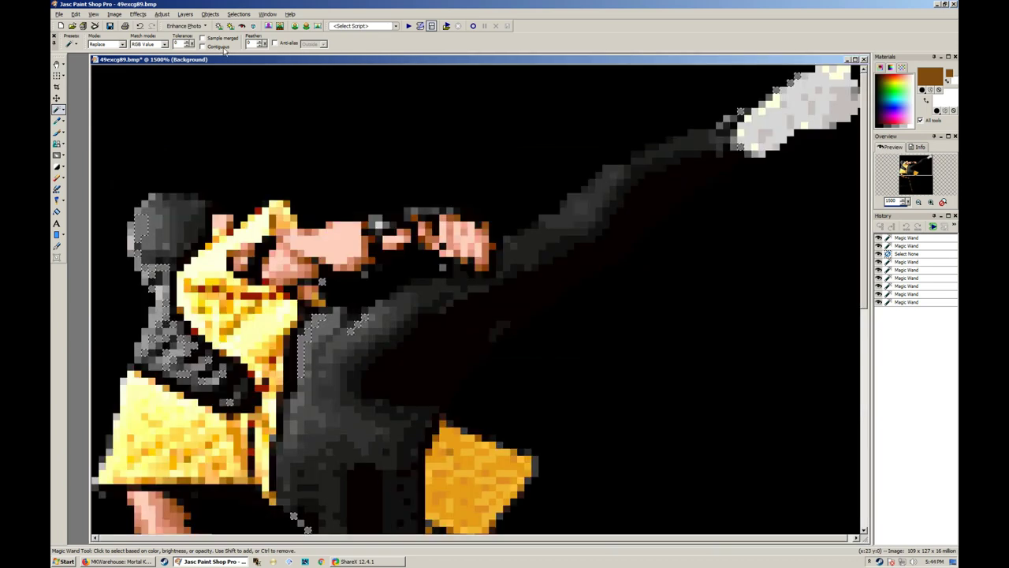
Turn on Contiguous, clear the selection and select only the connected grey area on the hood
left_click(218, 49)
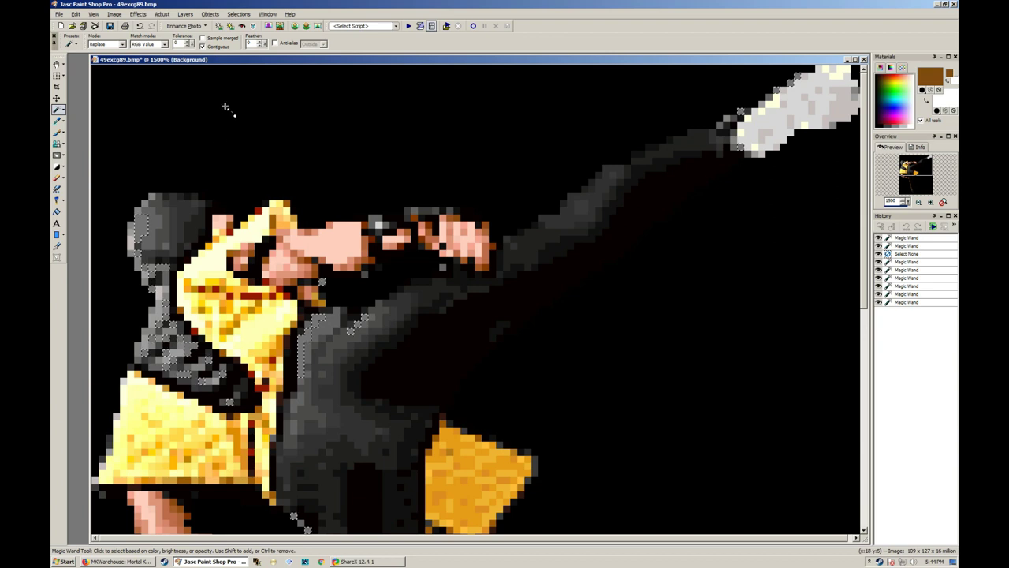
key("ctrl+d")
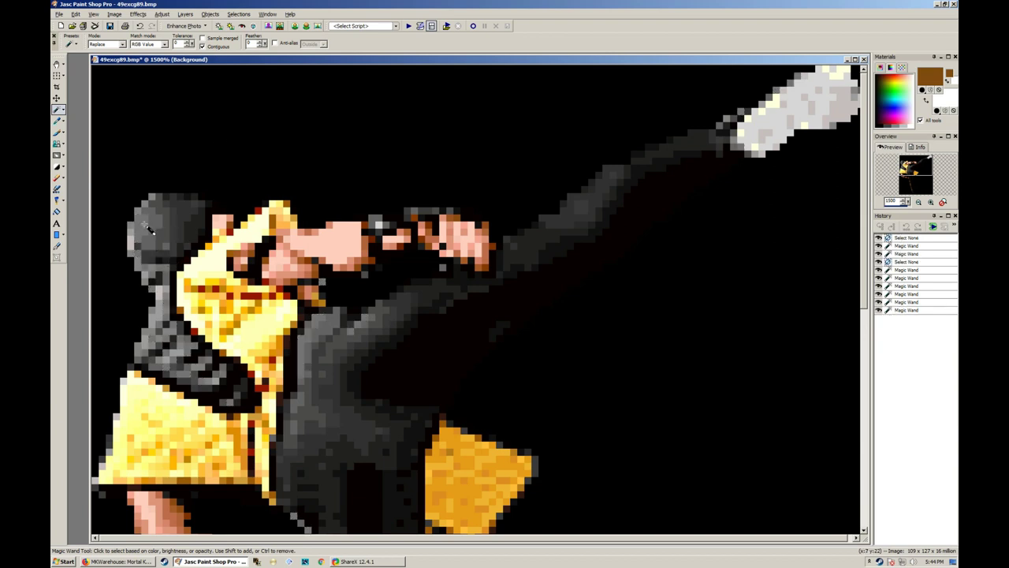
left_click(144, 229)
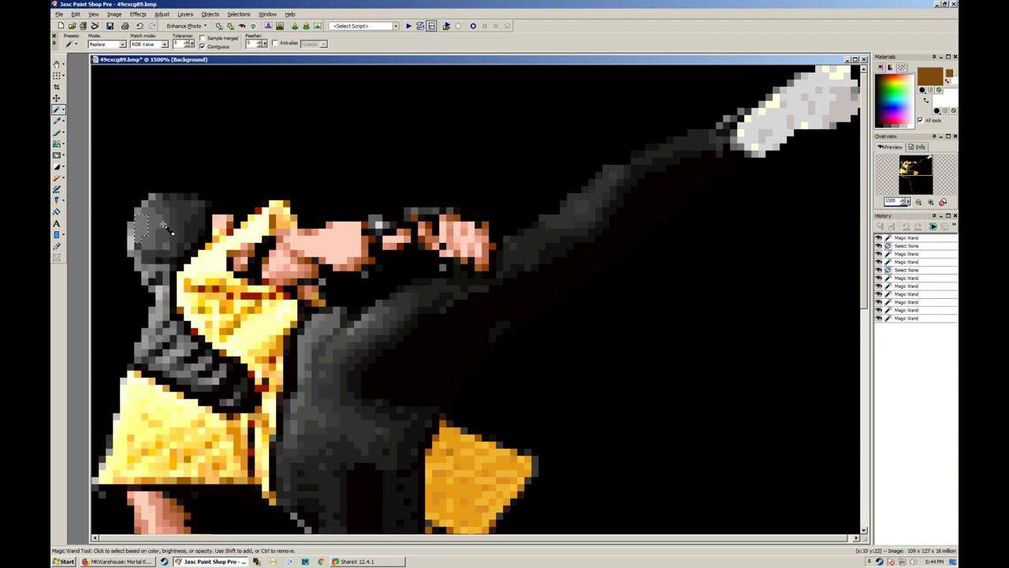
Turn off Contiguous, select the hood's grey across the whole sprite again, and clear the selection
left_click(213, 49)
key("ctrl+d")
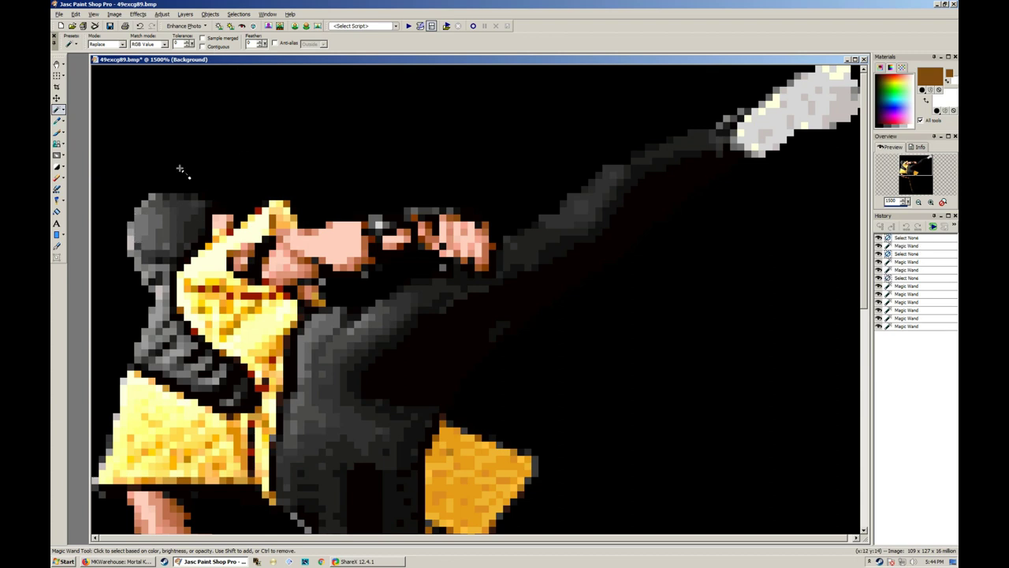
left_click(143, 230)
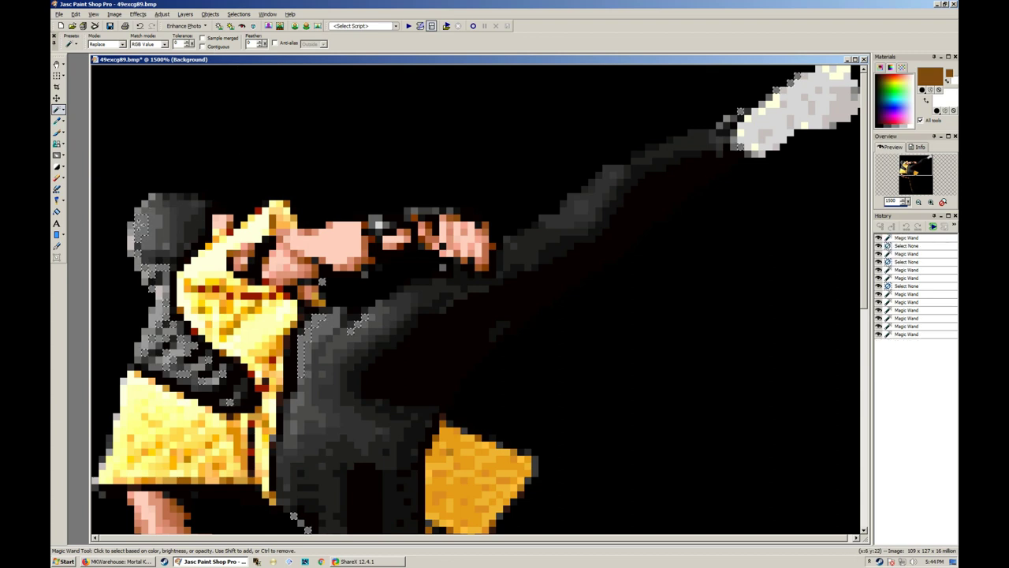
scroll(134, 229, "down", 1)
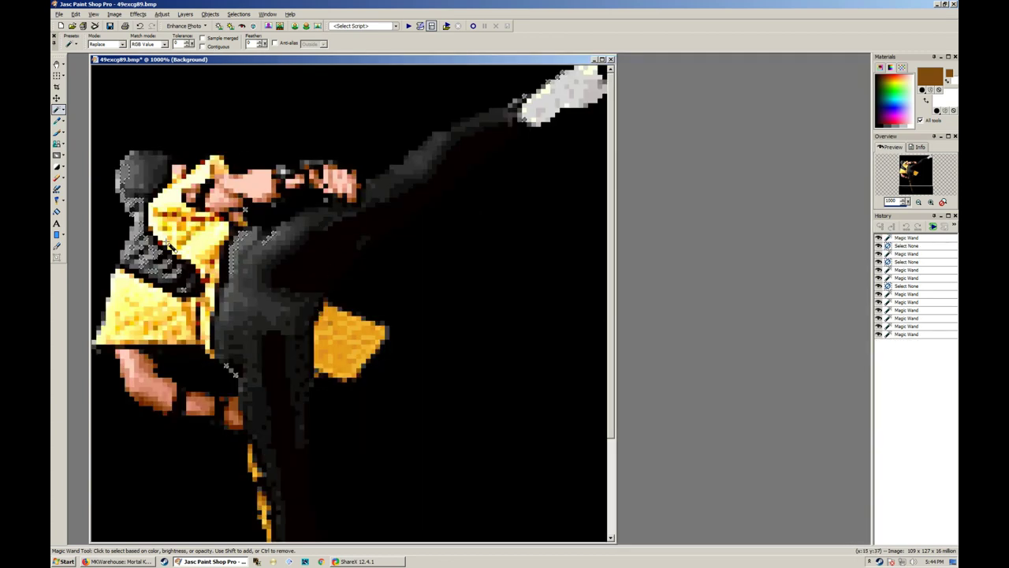
scroll(142, 235, "down", 2)
scroll(172, 165, "up", 1)
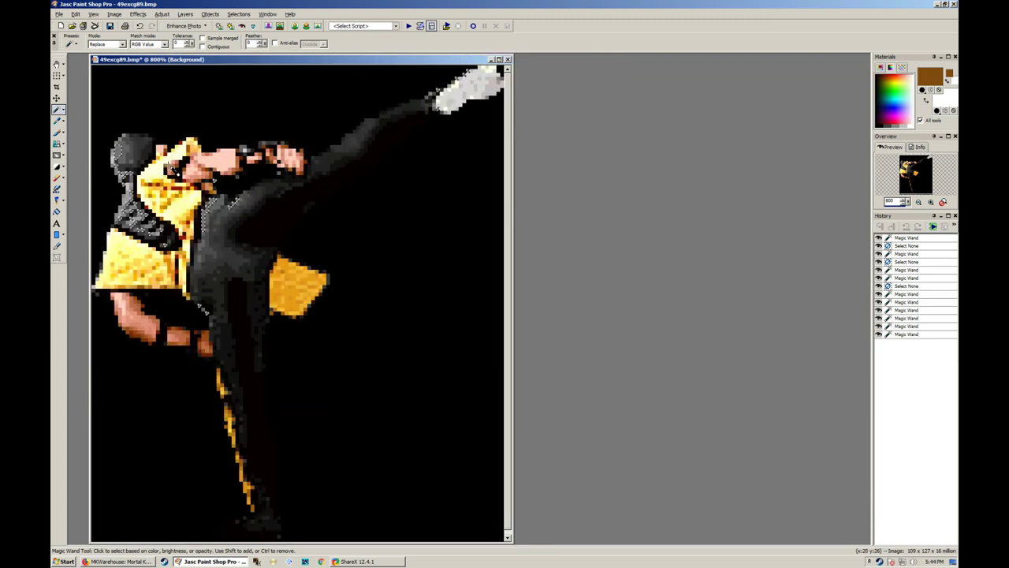
left_click(177, 119)
scroll(177, 120, "down", 2)
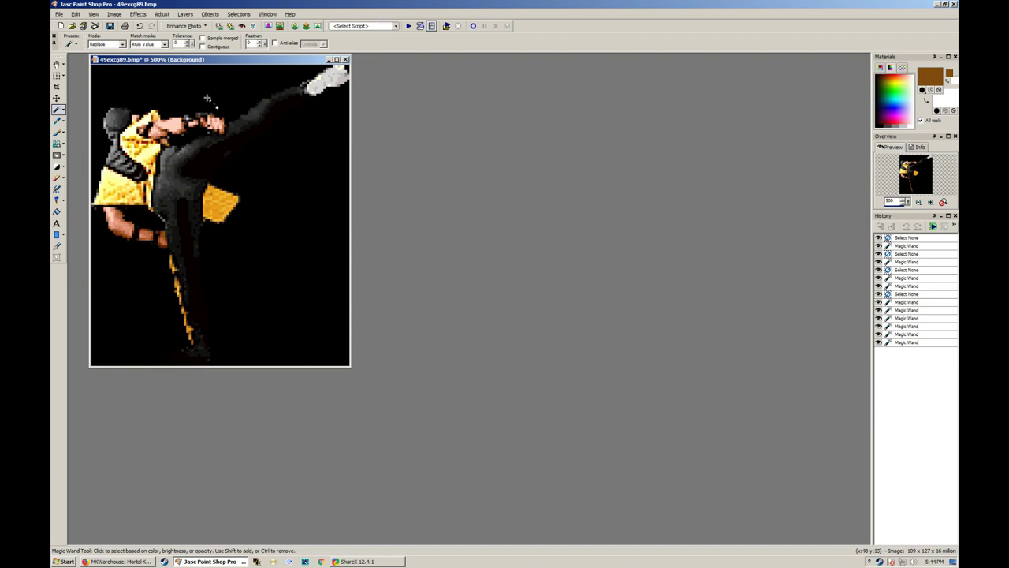
Select the whole image, subtract the black background with the Magic Wand, and copy the remaining fighter
key("ctrl+a")
scroll(207, 99, "up", 1)
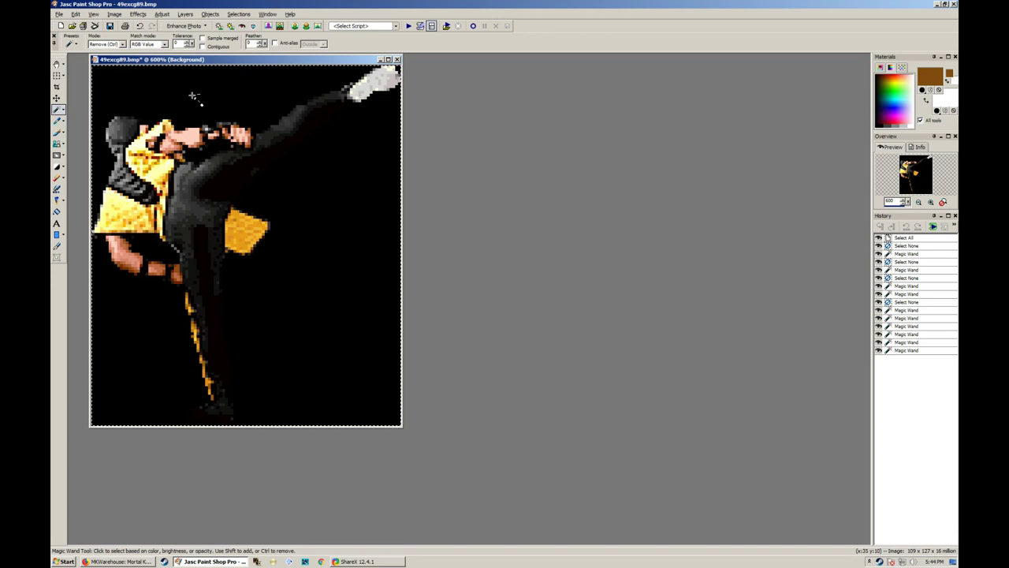
left_click(194, 96)
scroll(193, 102, "down", 3)
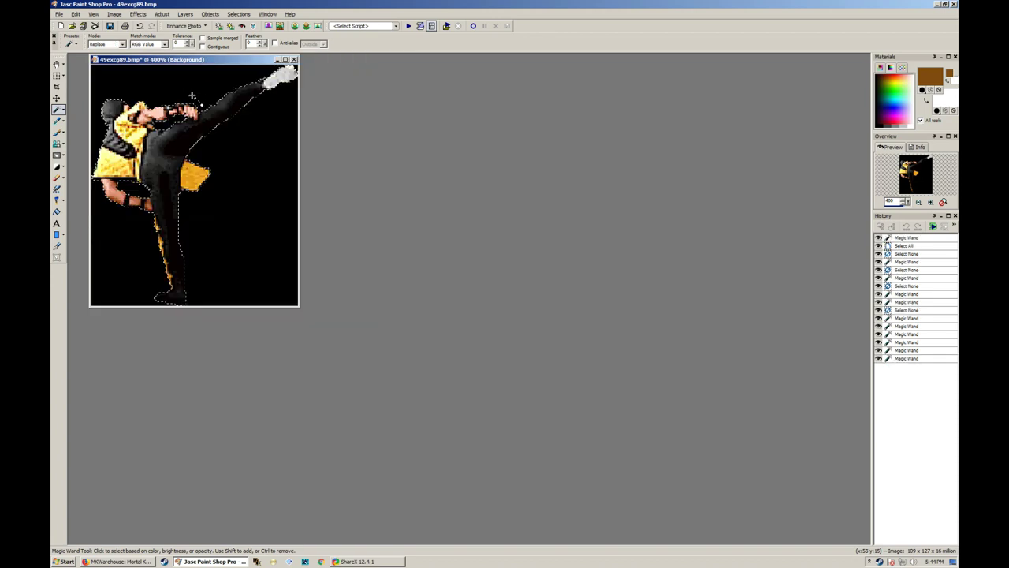
key("ctrl+c")
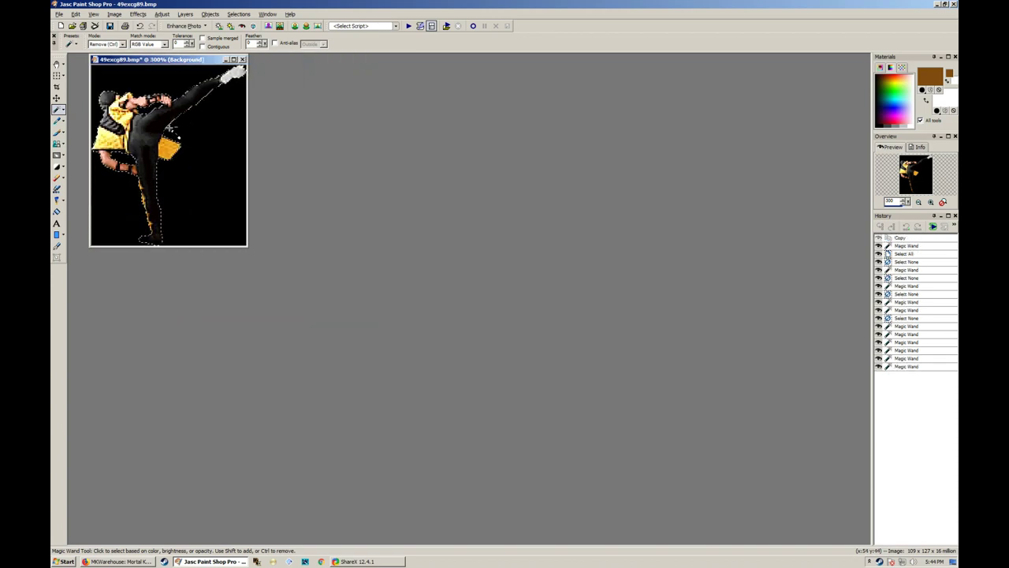
Close the source bitmap and paste the copied fighter as a new image with a transparent background
left_click(243, 60)
key("n")
key("ctrl+v")
scroll(157, 207, "up", 7)
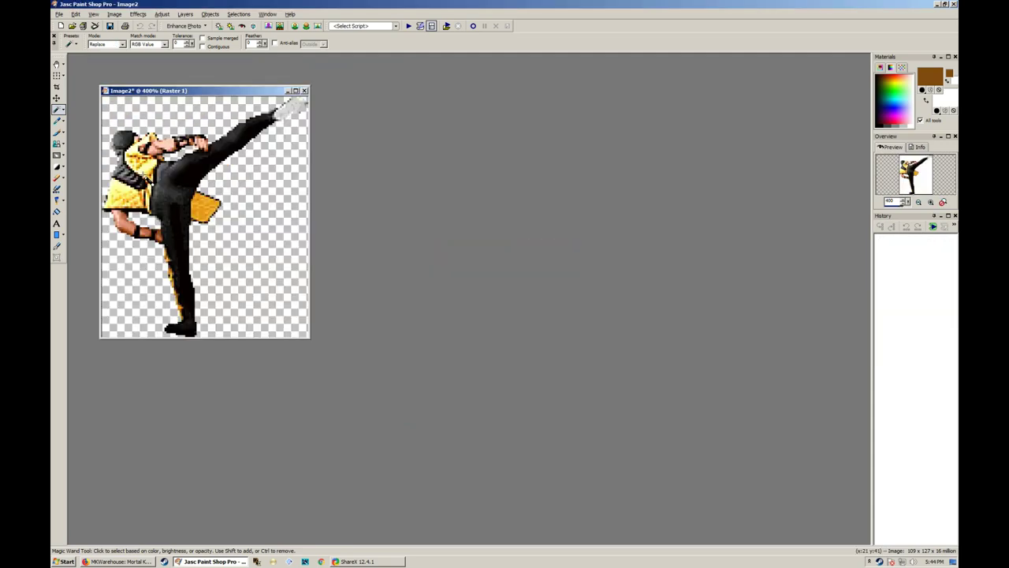
scroll(197, 207, "down", 3)
scroll(201, 207, "up", 1)
Activate the rectangular Selection tool and cut the fighter out of the pasted image
key("s")
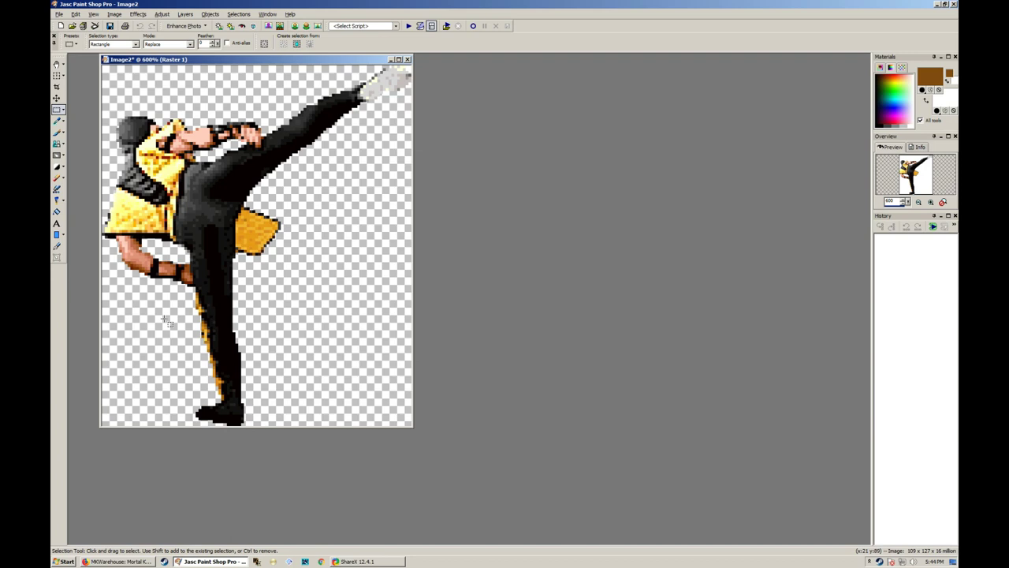
scroll(168, 322, "down", 3)
scroll(224, 103, "up", 3)
key("ctrl+x")
Create a new transparent raster image 109 pixels wide and 127 pixels high, and activate the Flood Fill tool
key("alt+f")
type("n")
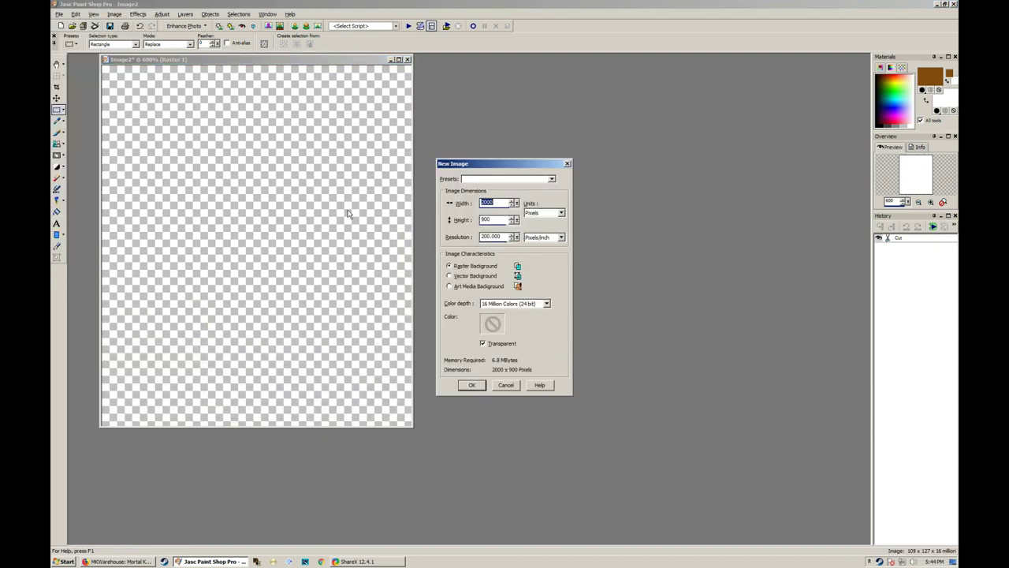
type("109")
key("Tab")
type("127")
key("Return")
key("f")
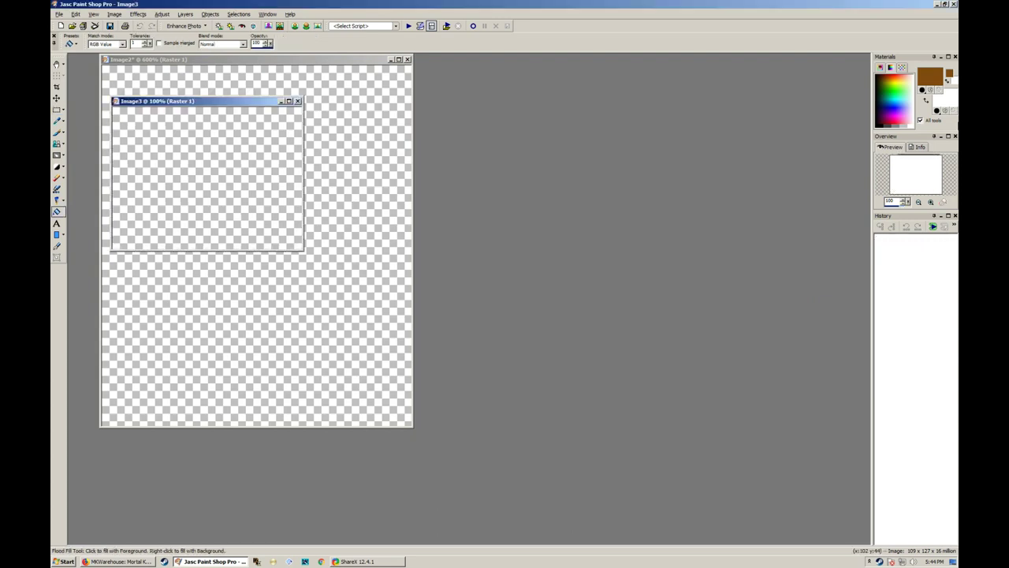
Flood fill the empty image with blue and refill it with a darker navy blue
left_click_drag(892, 98, 891, 99)
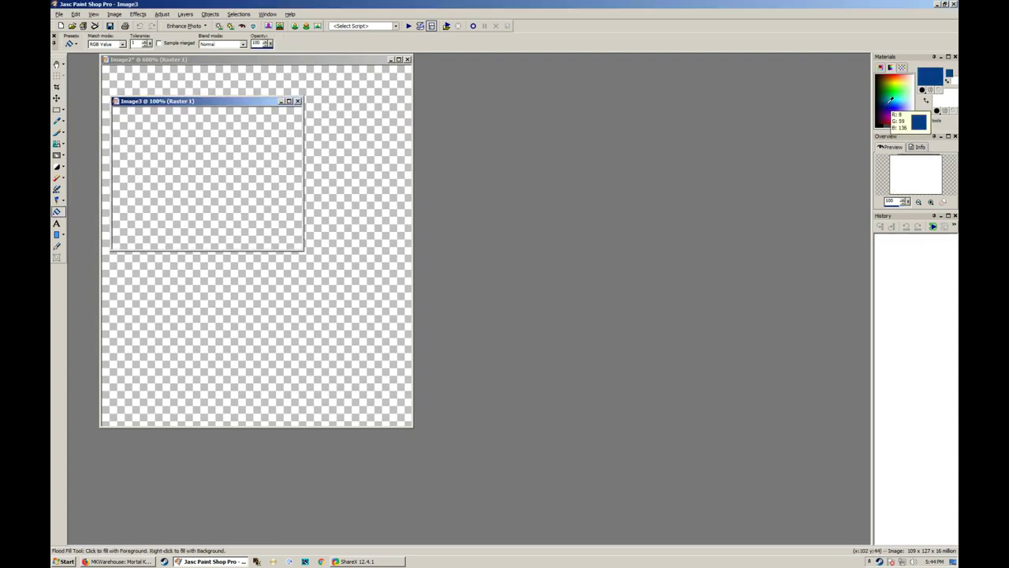
left_click(247, 174)
scroll(246, 174, "up", 4)
left_click(896, 97)
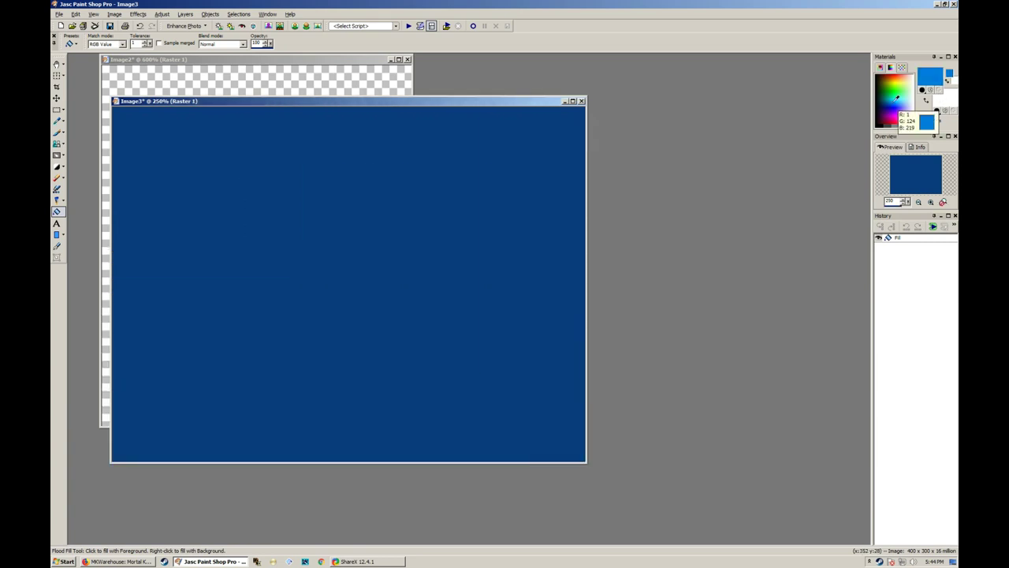
left_click_drag(896, 97, 896, 100)
left_click(229, 246)
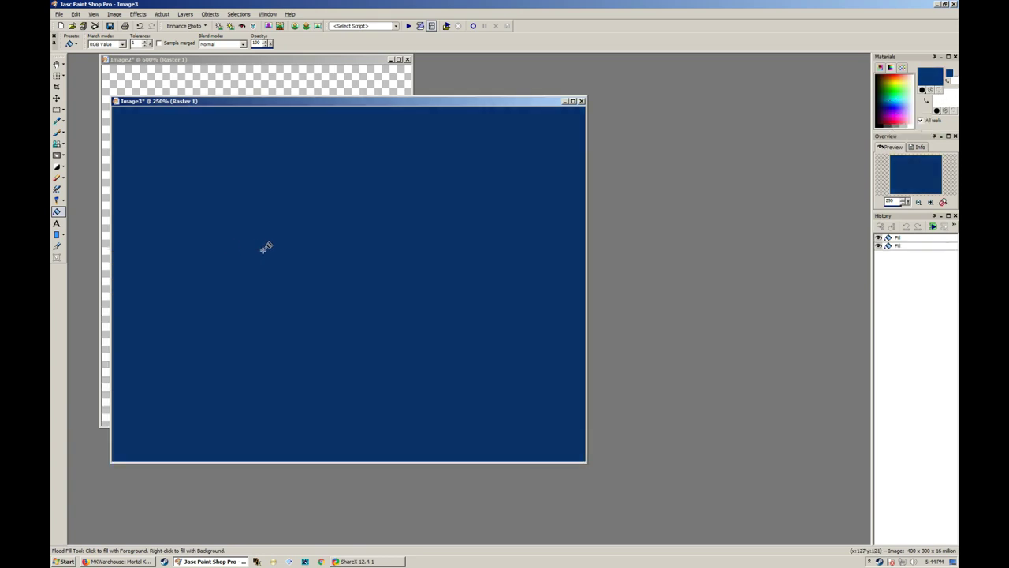
Try pasting the fighter onto the navy image as a selection, undo the paste, and activate the Selection tool
key("ctrl+e")
left_click(264, 250)
key("ctrl+z")
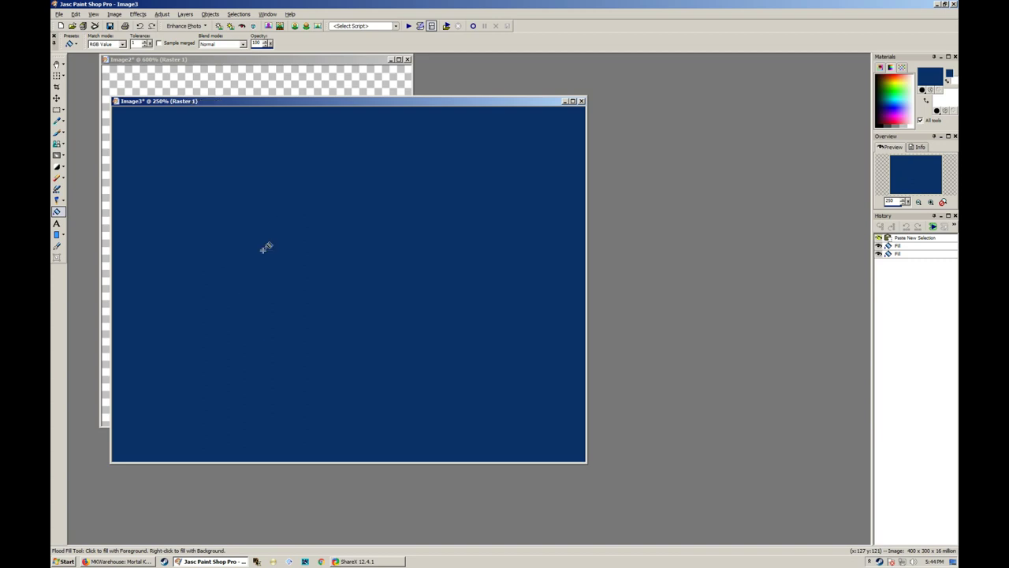
key("s")
Close the emptied Image2 without saving its changes
key("alt+l")
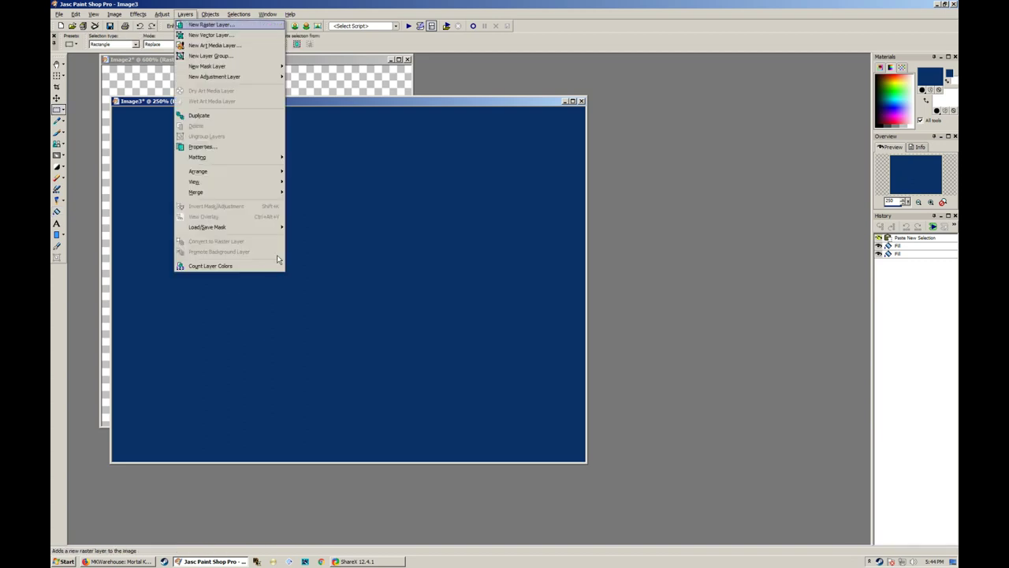
key("Escape")
key("alt")
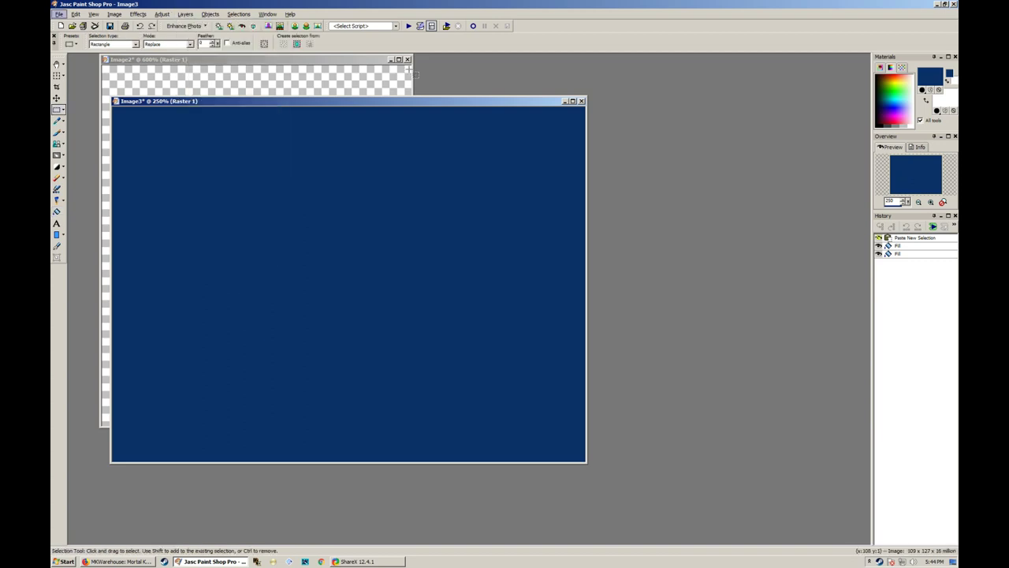
left_click(408, 60)
key("n")
Merge all layers of the navy image into a single flattened background
key("alt+l")
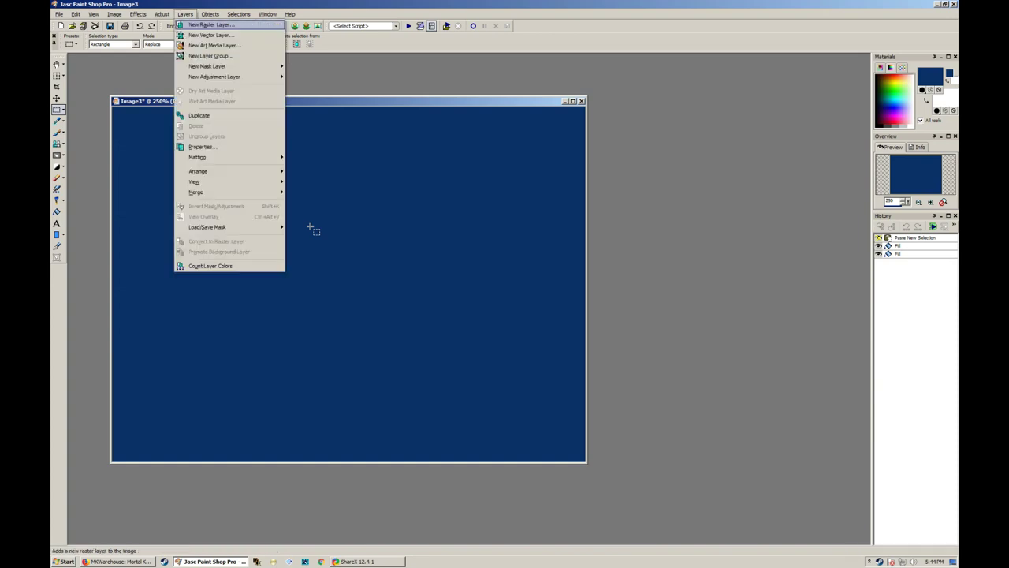
key("Escape")
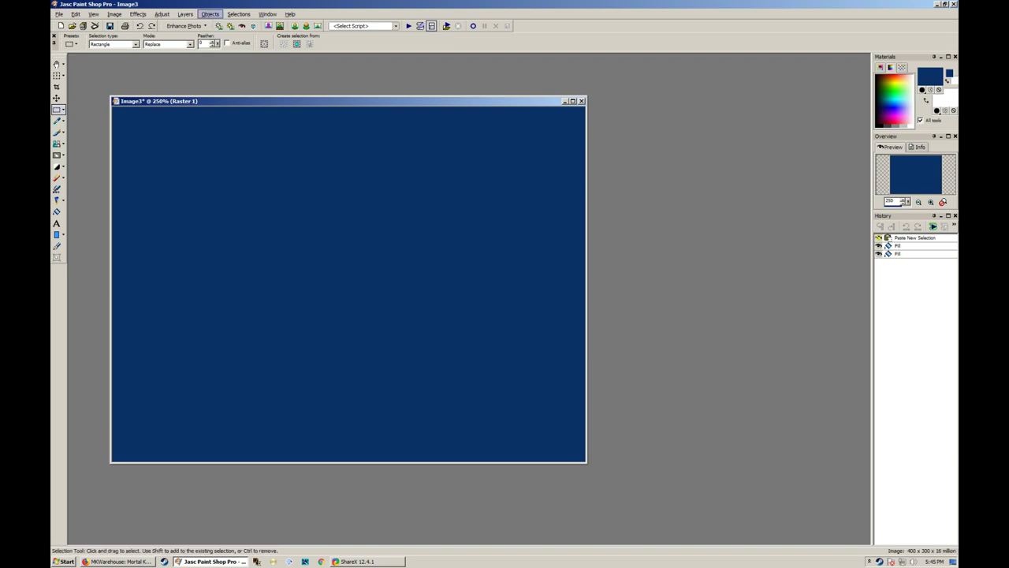
left_click(185, 15)
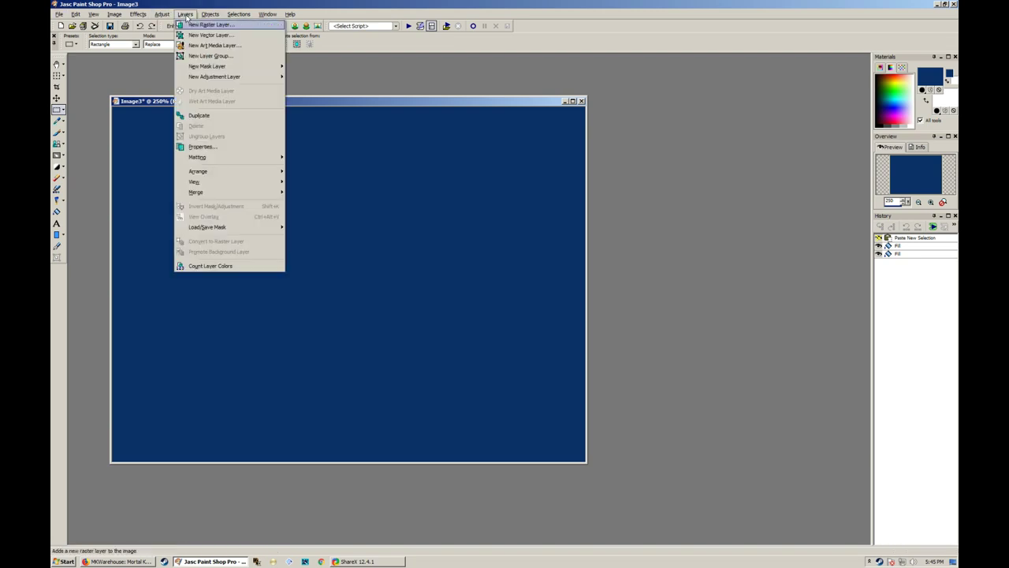
key("m")
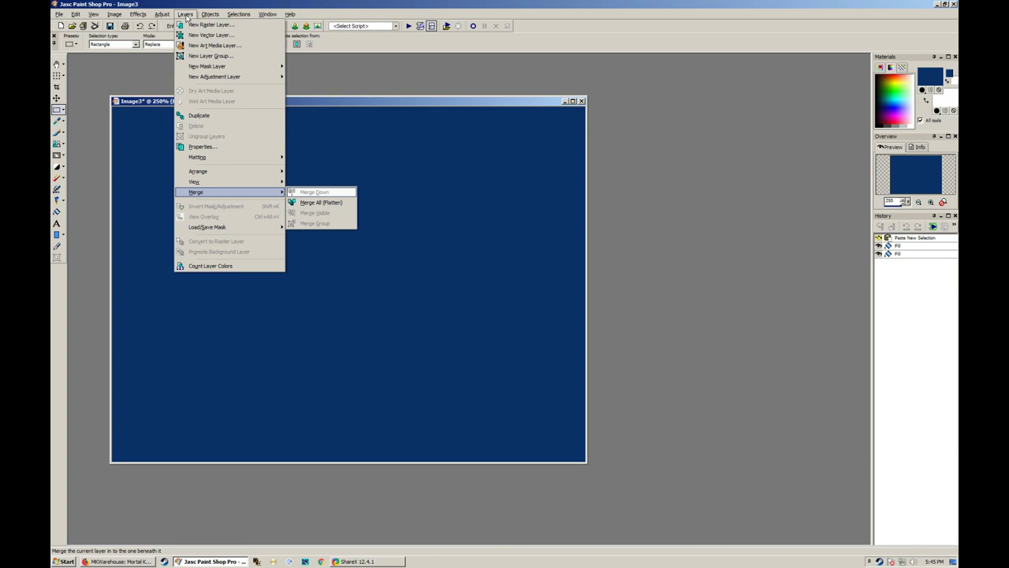
key("a")
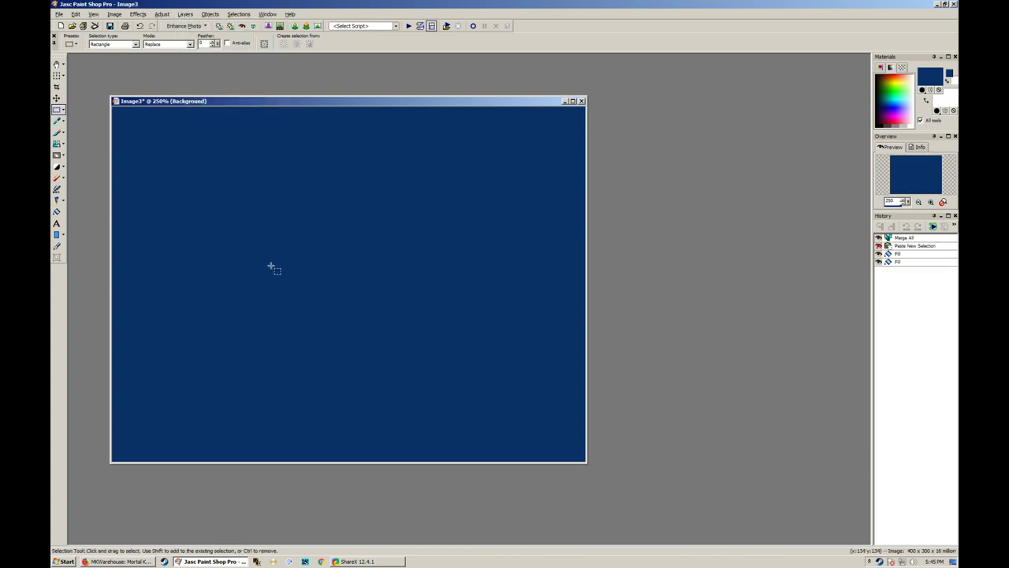
Paste the fighter as a selection into the upper-left part of the navy image and deselect it
key("ctrl+e")
left_click(224, 237)
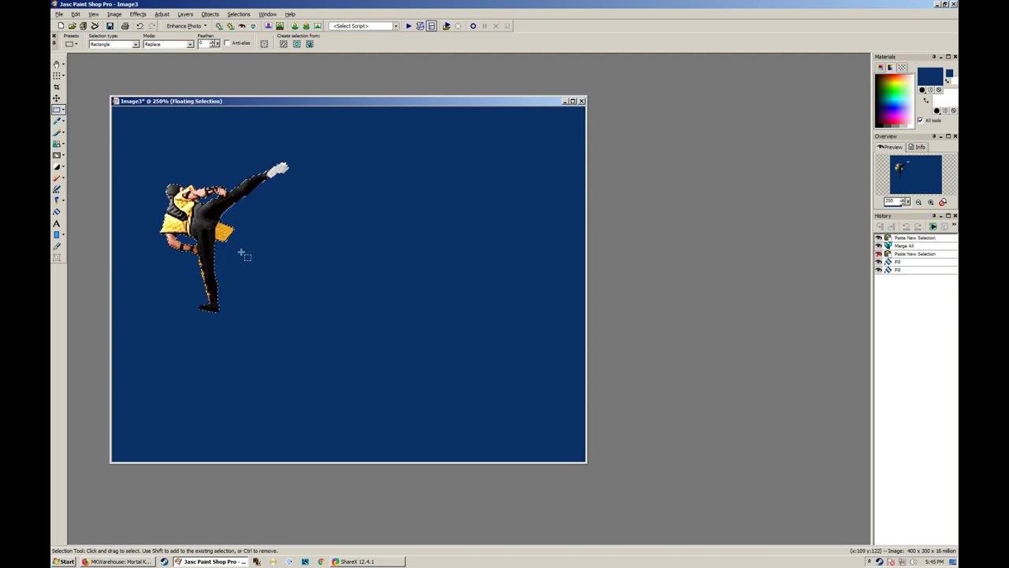
key("ctrl+d")
scroll(240, 250, "up", 3)
Try moving a rectangular selection around the fighter's head and shoulder, and undo back to the floating pasted fighter
left_click(56, 132)
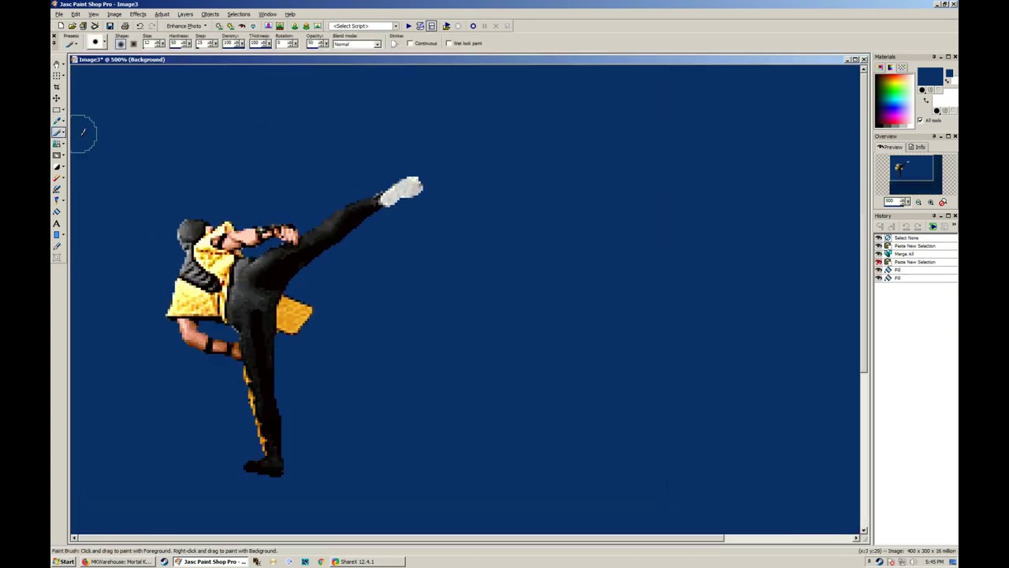
left_click_drag(181, 63, 239, 72)
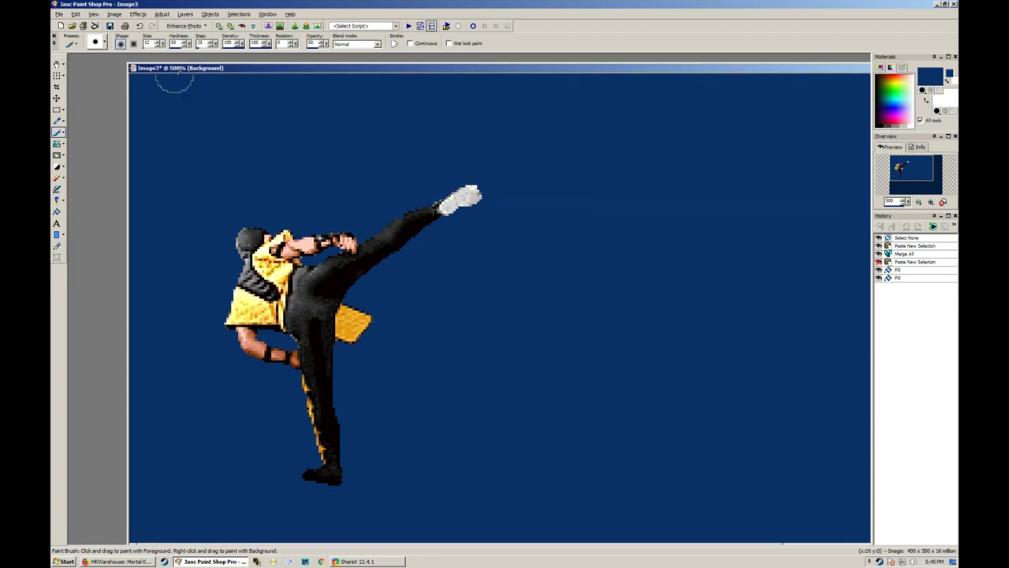
left_click(57, 112)
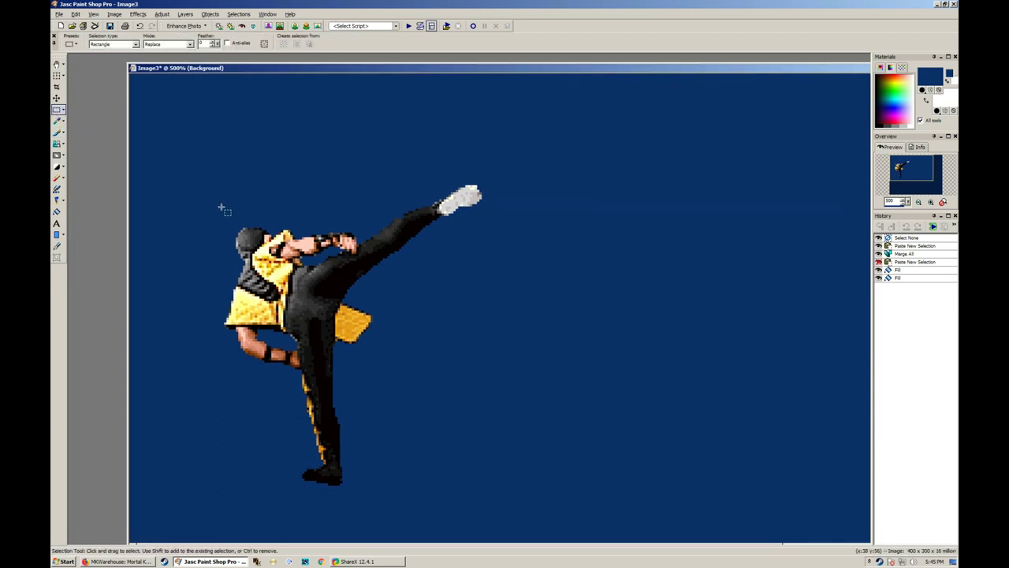
mouse_move(221, 208)
left_mouse_down()
mouse_move(314, 282)
mouse_move(273, 231)
mouse_move(312, 233)
mouse_move(306, 225)
left_mouse_up()
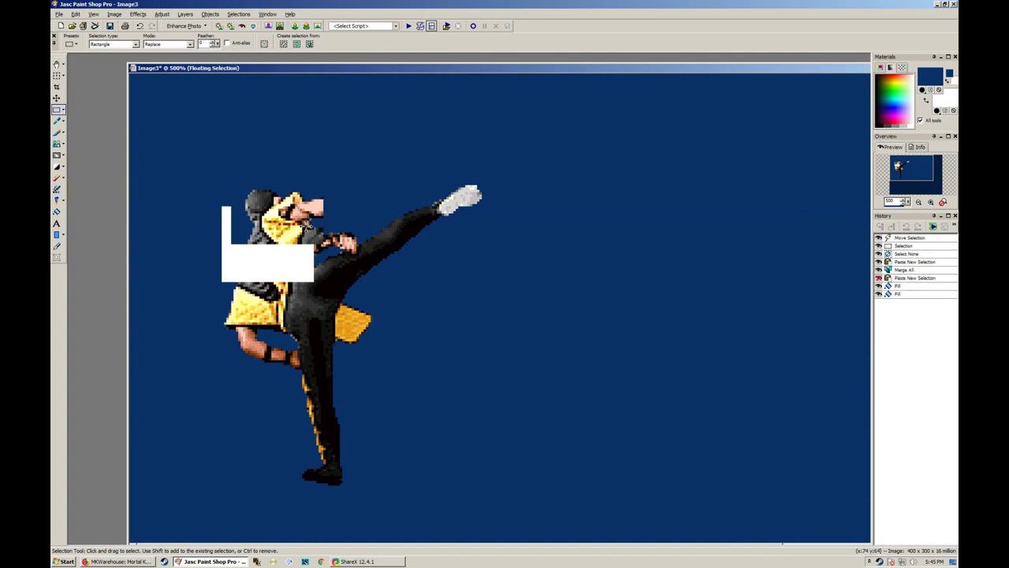
key("ctrl+z")
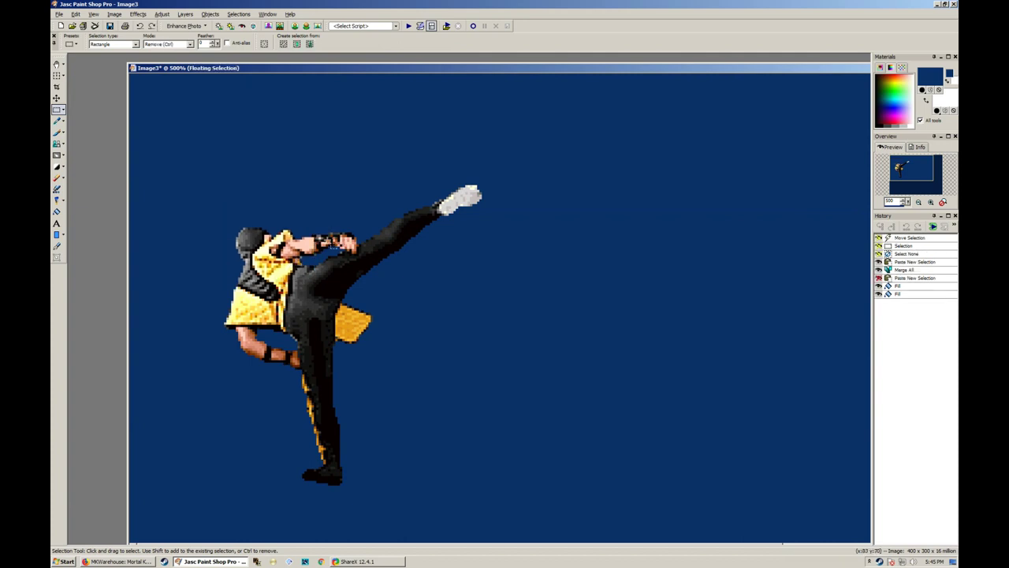
Cut the floating fighter and paste it back onto the navy background as a selection
key("ctrl+x")
key("alt+l")
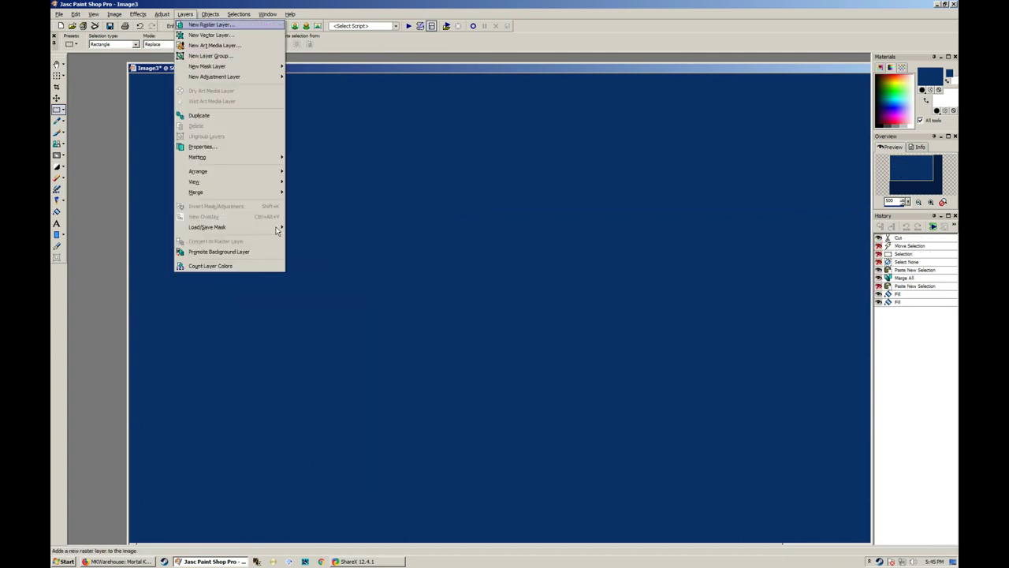
key("Escape")
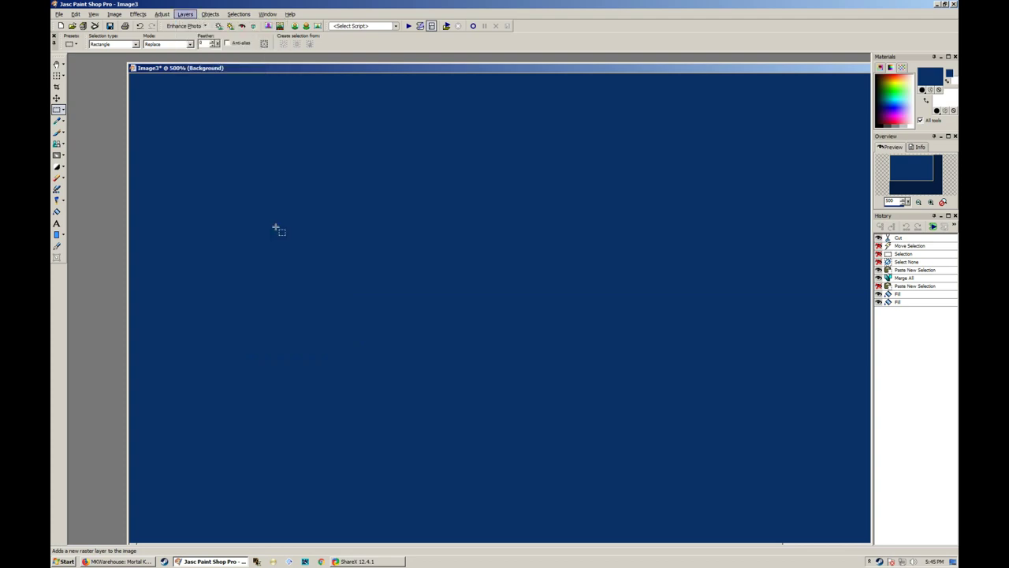
key("ctrl+e")
Activate the Freehand Selection tool and deselect the pasted fighter to merge it into the background
left_click(63, 110)
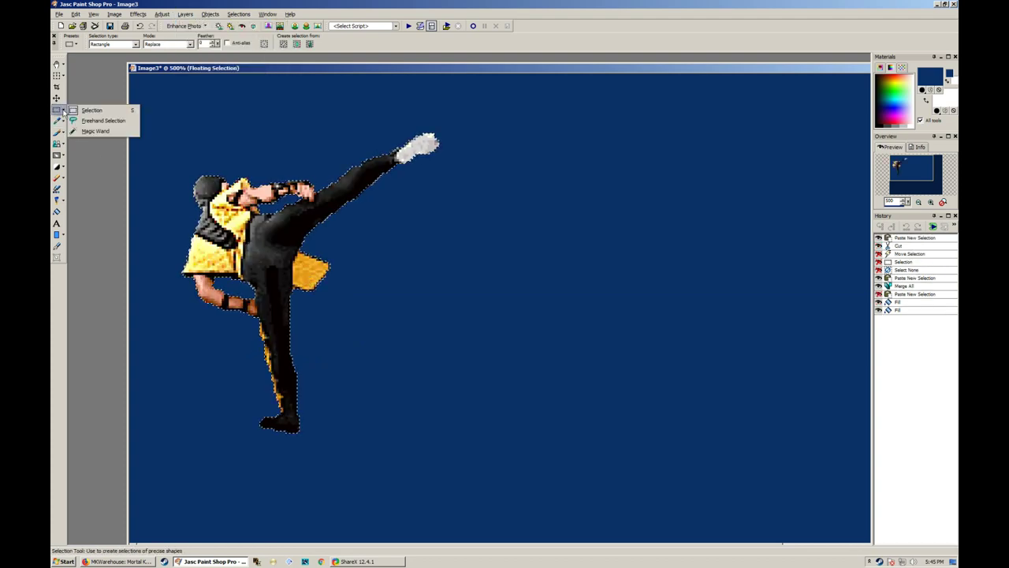
left_click(98, 120)
scroll(203, 211, "up", 2)
key("ctrl+d")
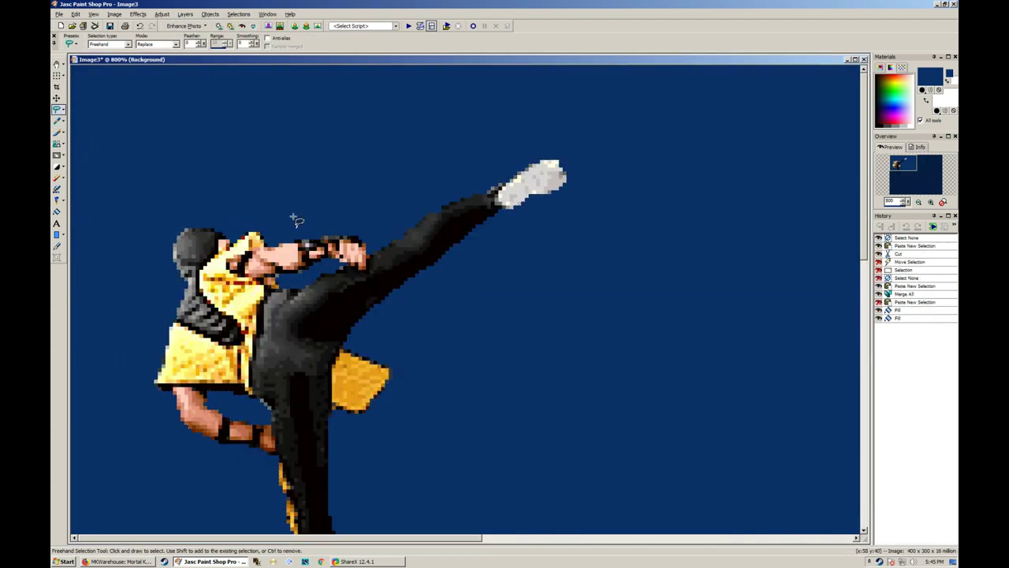
Try a Freehand selection around the fighter's raised arm, shift the selected piece, undo the move, and deselect
mouse_move(284, 194)
left_mouse_down()
mouse_move(246, 226)
mouse_move(215, 284)
mouse_move(290, 258)
mouse_move(381, 271)
mouse_move(247, 208)
left_mouse_up()
mouse_move(296, 258)
left_mouse_down()
mouse_move(363, 159)
mouse_move(584, 387)
mouse_move(627, 375)
mouse_move(290, 257)
left_mouse_up()
key("ctrl+d")
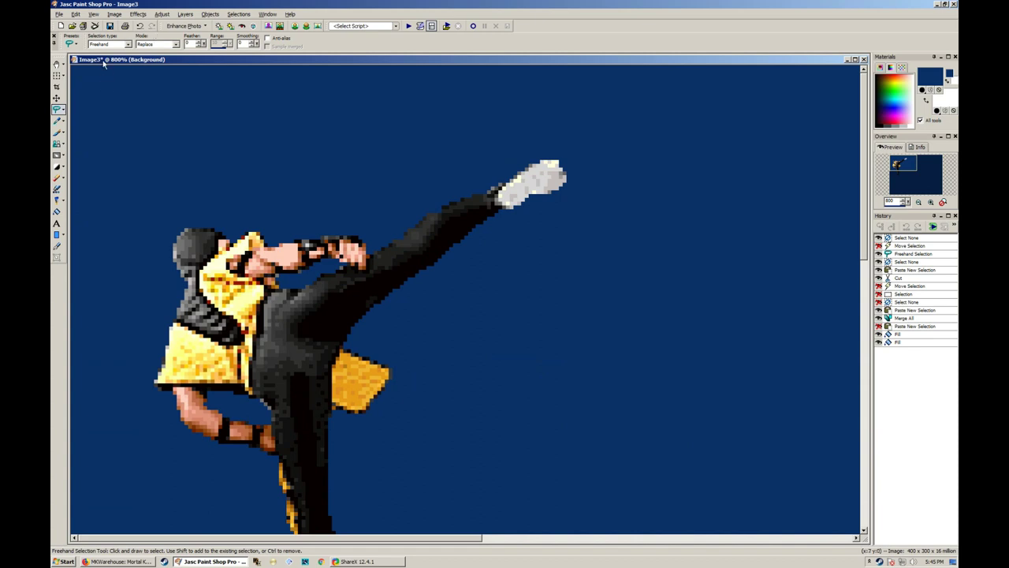
Try the Point to point selection type with a rough polygon around the fighter's raised leg, and deselect it
left_click(109, 44)
left_click(110, 62)
left_click(465, 168)
left_click(384, 190)
left_click(218, 163)
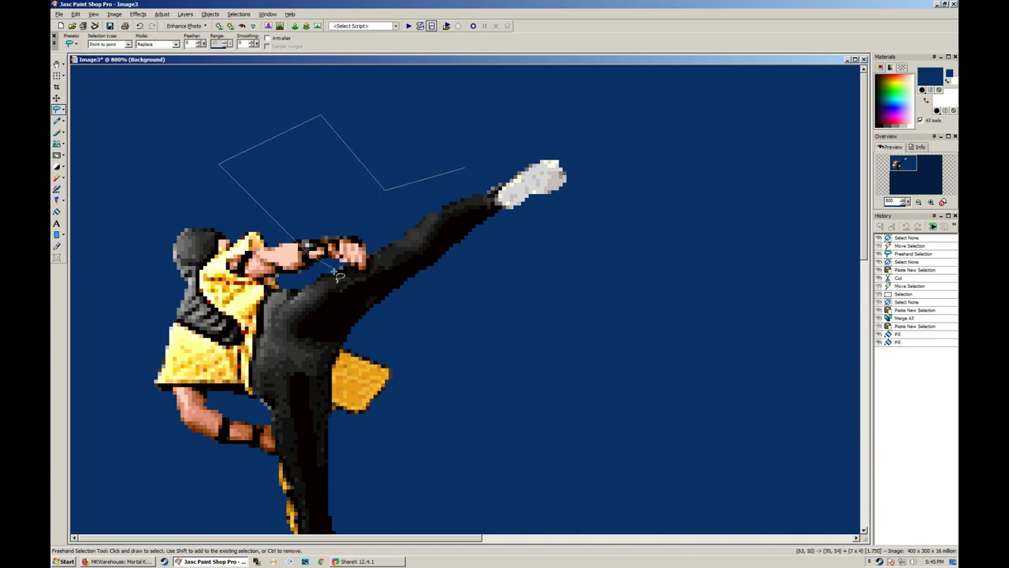
left_click(462, 345)
left_click(571, 194)
double_click(414, 160)
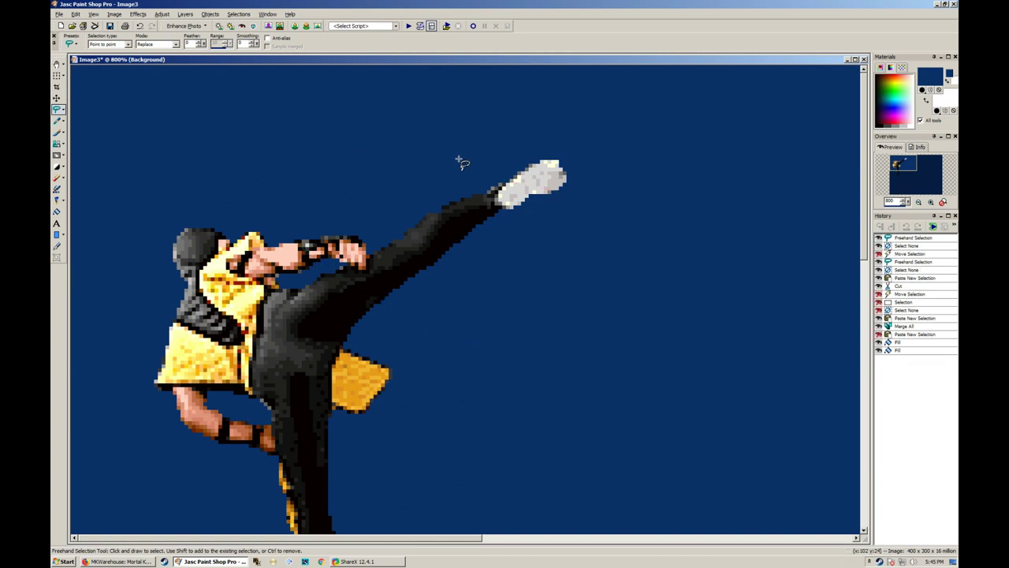
left_click(275, 106)
Try the Smart Edge selection type along the underside of the raised leg, close the outline at the foot, and deselect
left_click(108, 44)
left_click(122, 69)
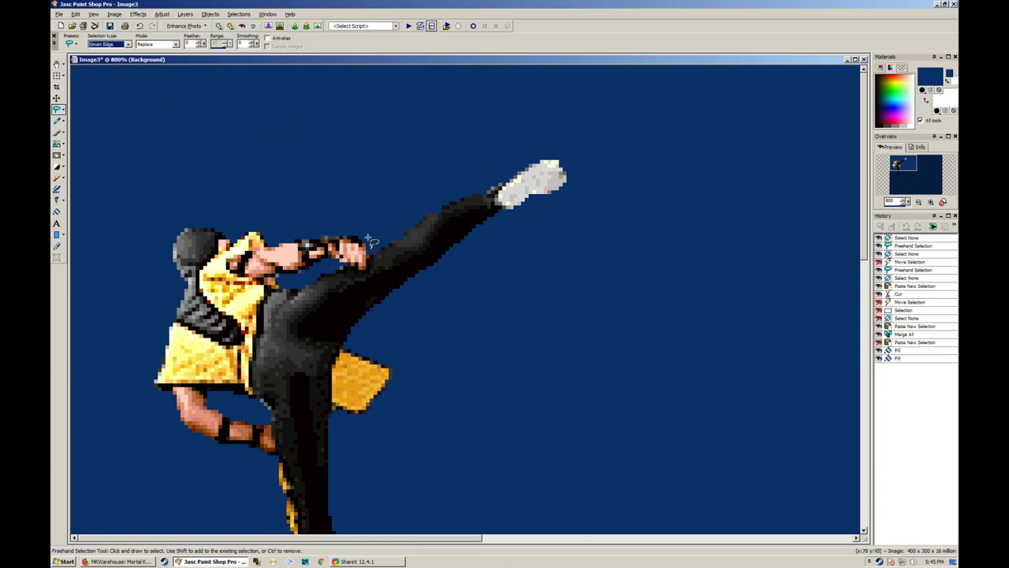
left_click(498, 209)
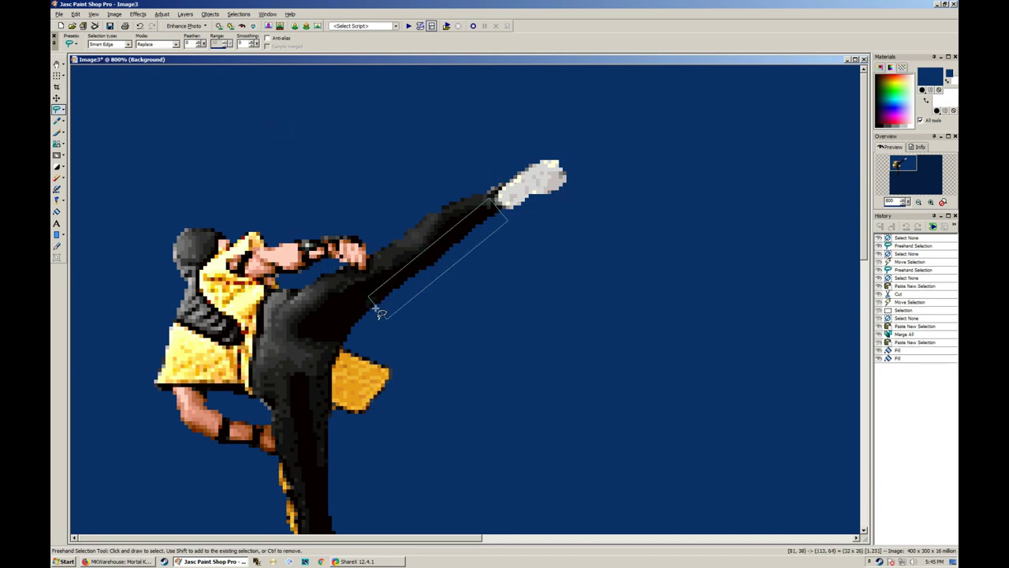
left_click(345, 337)
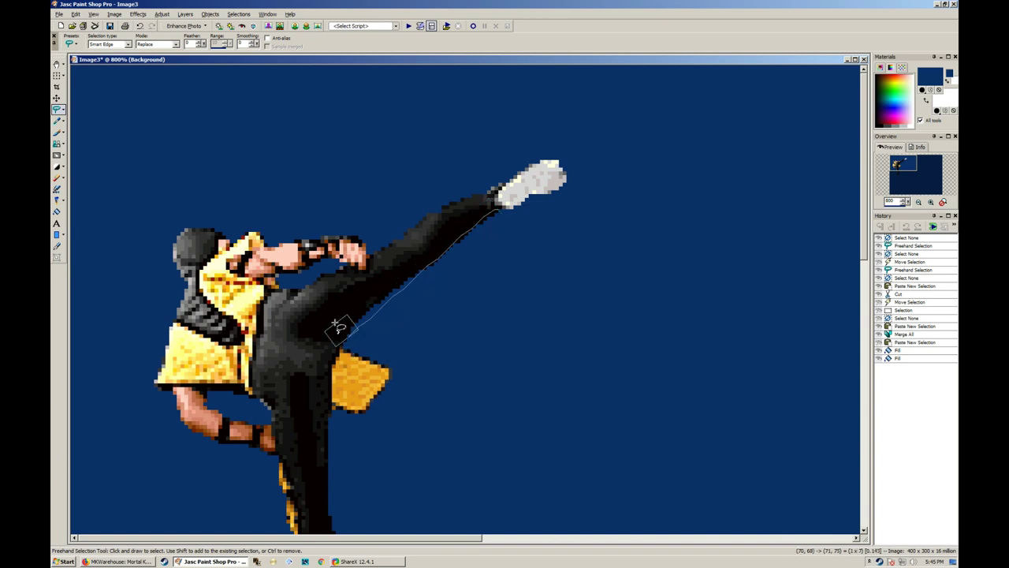
left_click(295, 268)
left_click(431, 172)
double_click(538, 176)
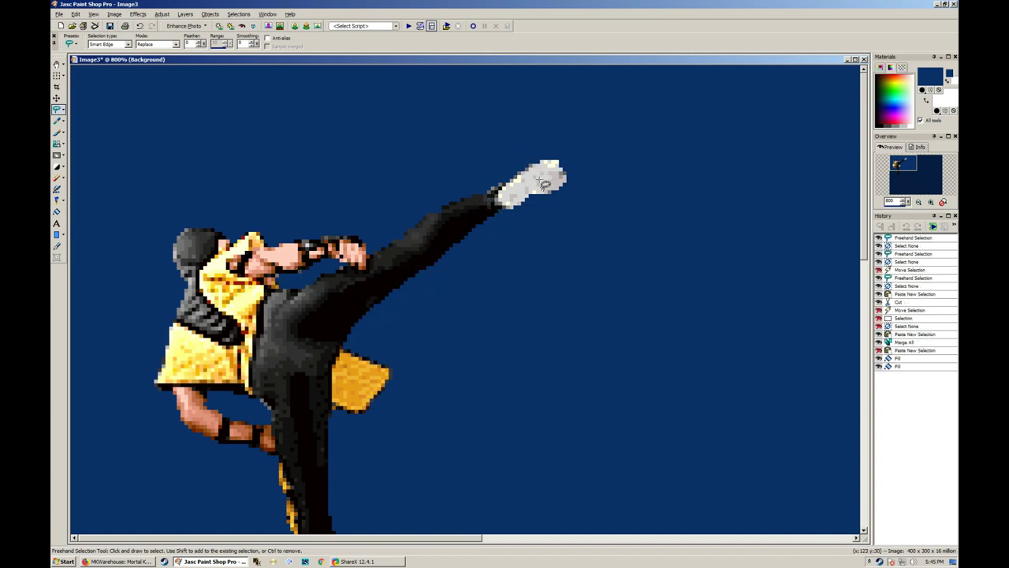
key("ctrl+d")
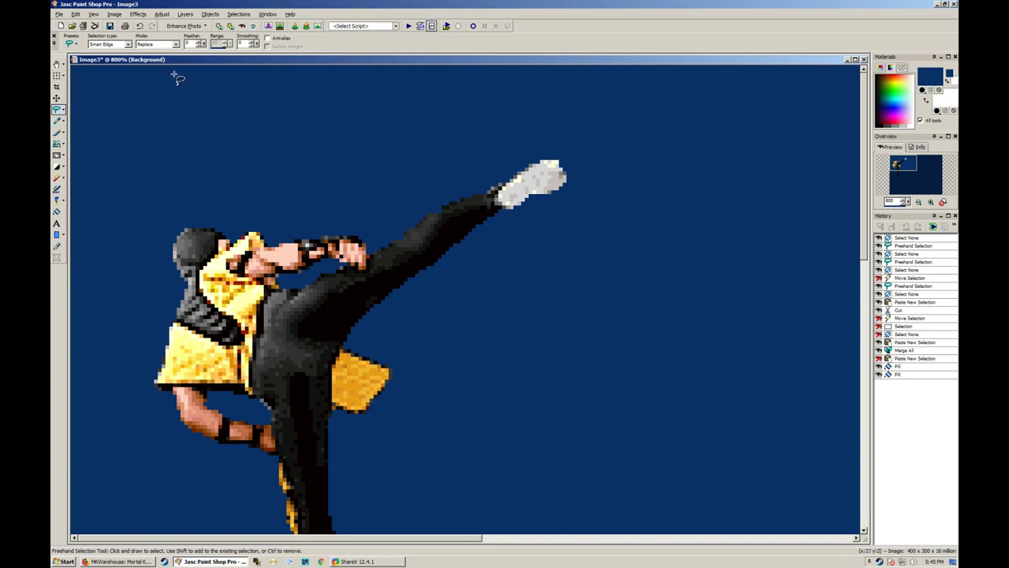
Try the Edge Seeker selection type along the underside of the raised leg from ankle to hip, and deselect
left_click(127, 44)
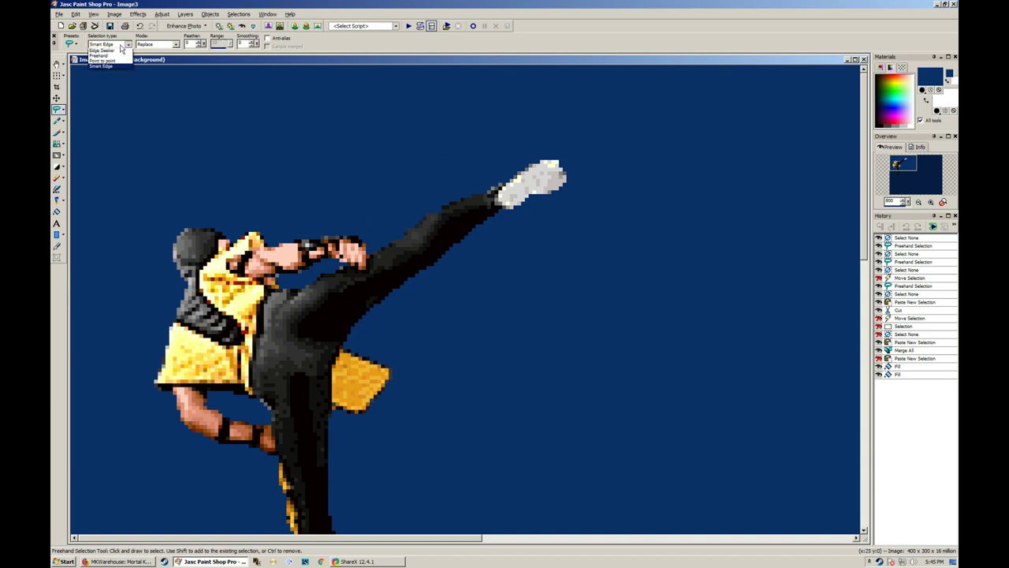
left_click(122, 58)
left_click(120, 44)
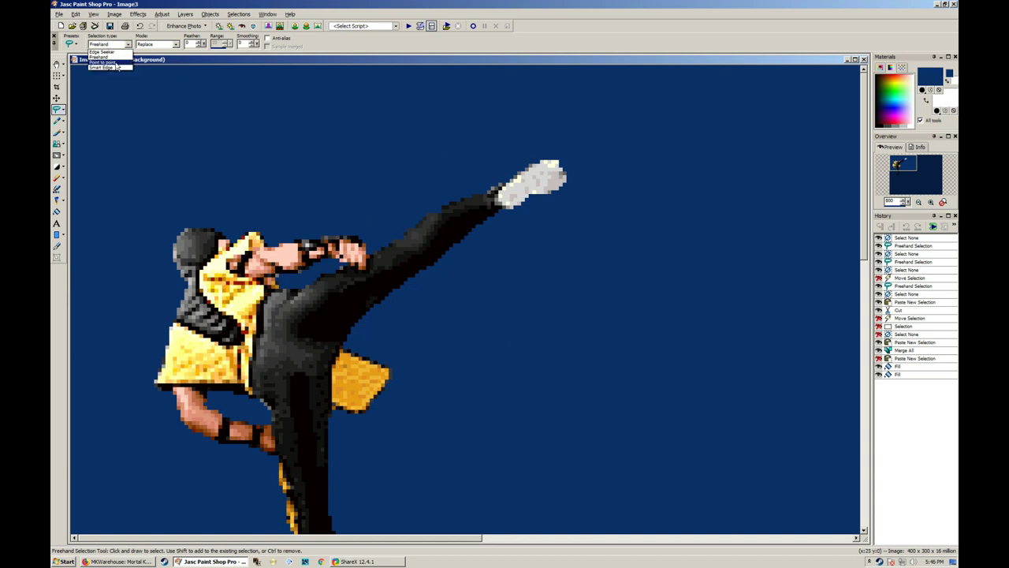
left_click(102, 51)
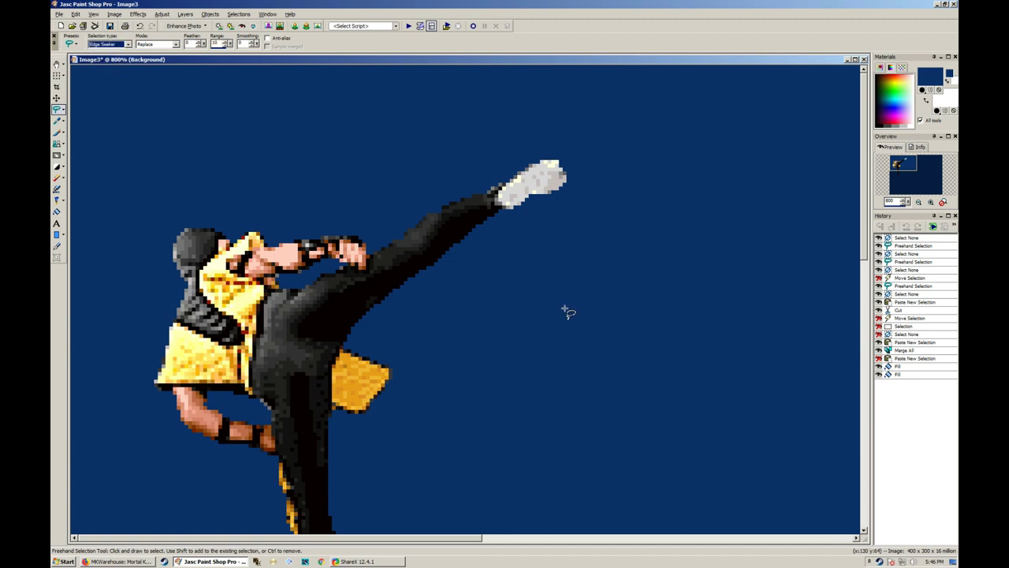
left_click(499, 210)
left_click(446, 252)
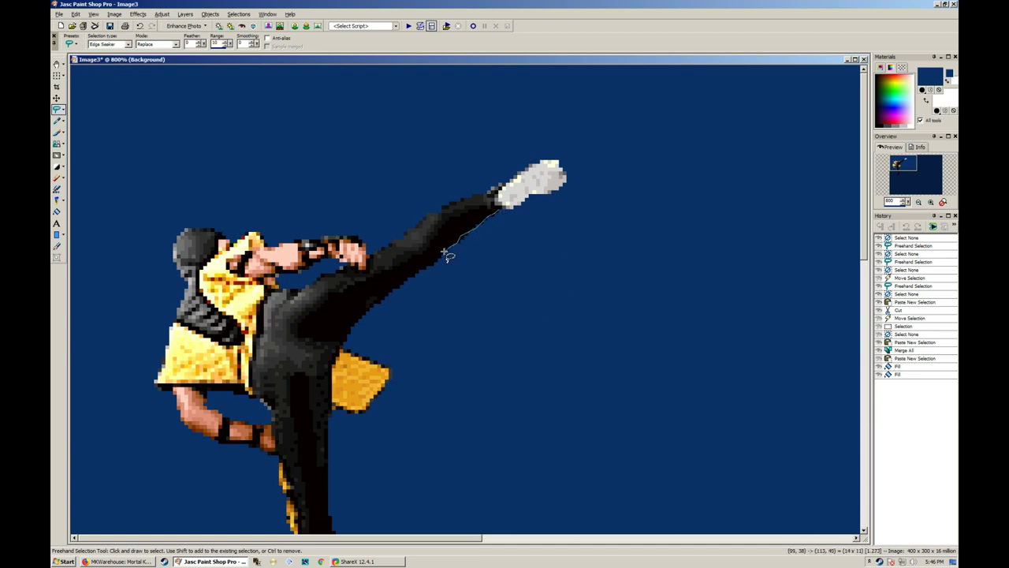
double_click(348, 335)
key("ctrl+d")
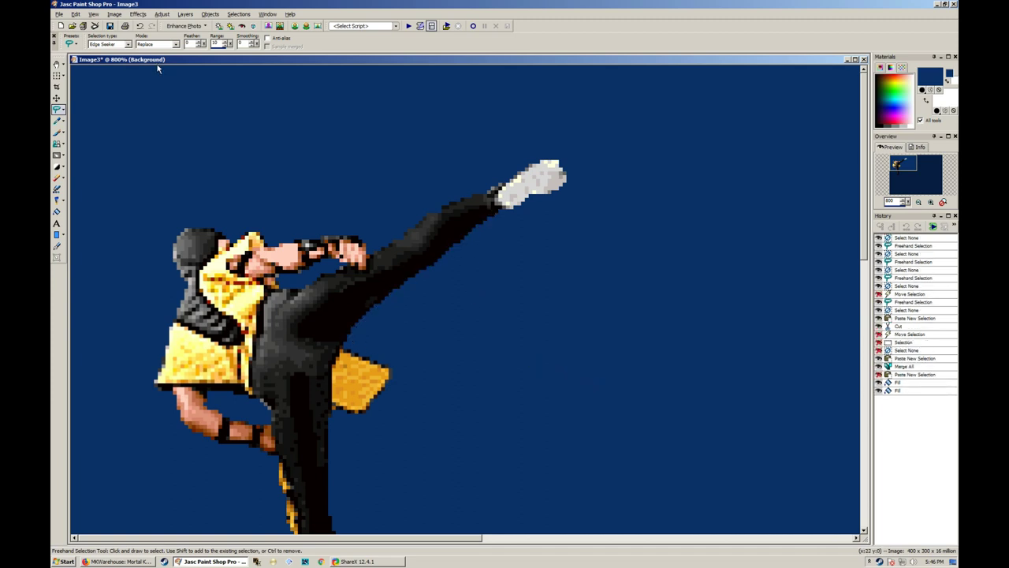
Sample the dark red pixel beside the fighter's face as the foreground colour with the Dropper
left_click(105, 45)
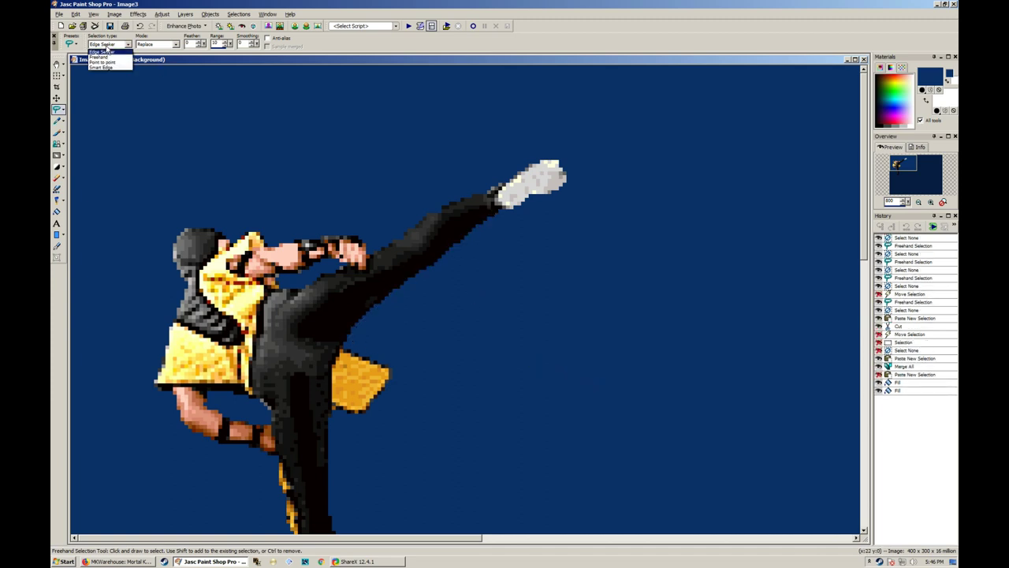
left_click(61, 125)
left_click(57, 120)
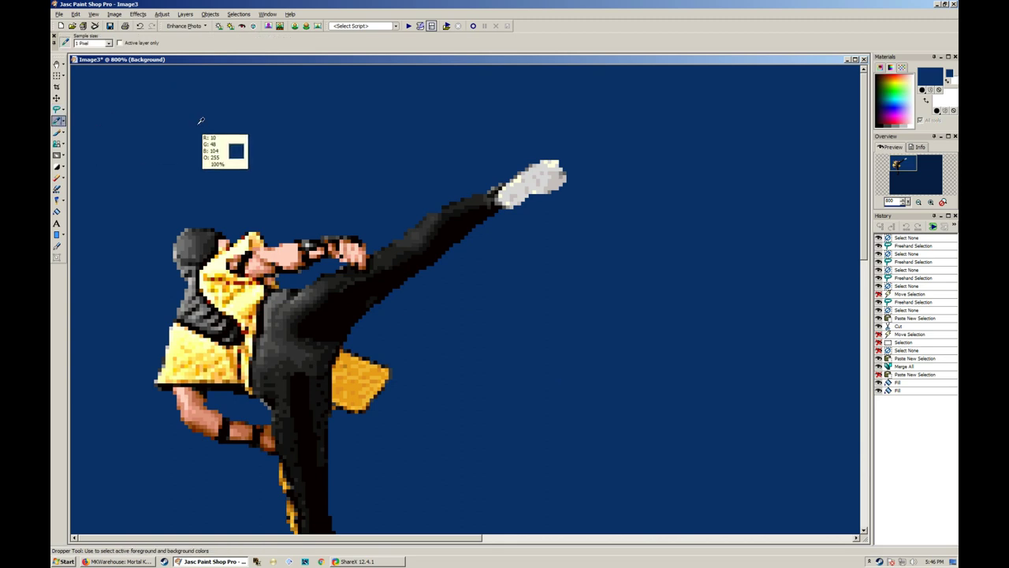
scroll(329, 241, "up", 5)
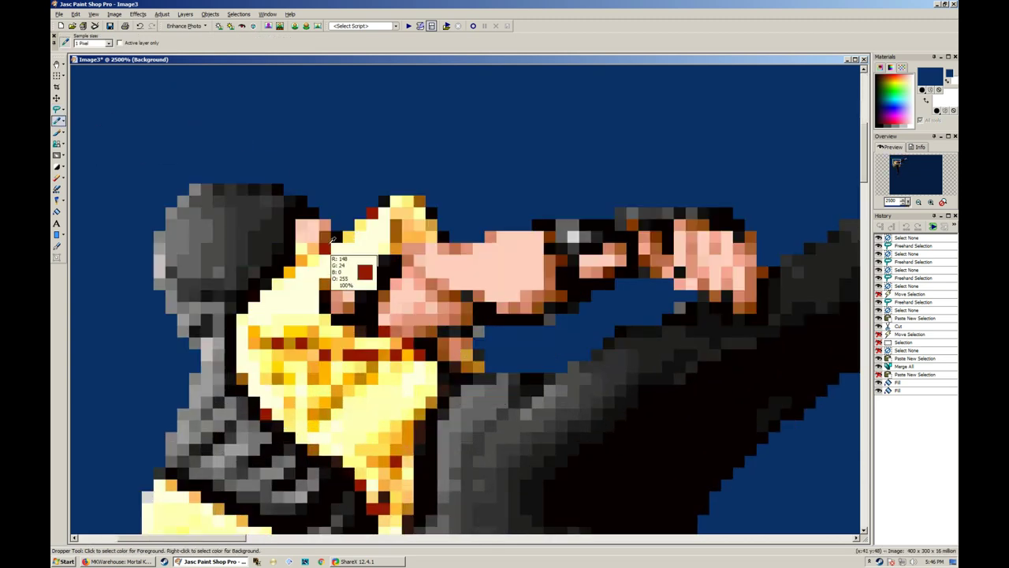
left_click(333, 239)
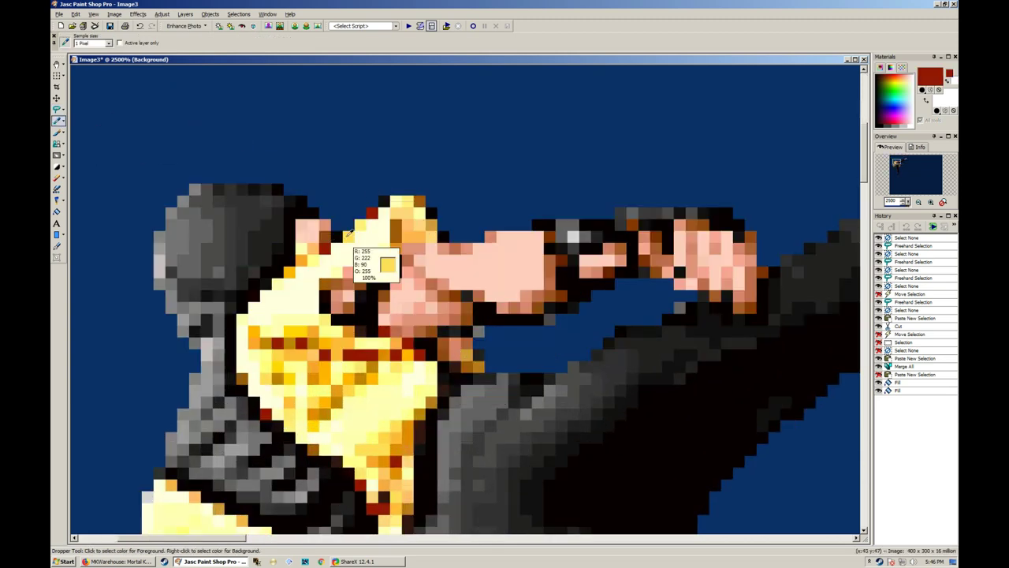
Try a small Paint Brush stroke in dark red across the fighter's face and collar, and undo it
key("b")
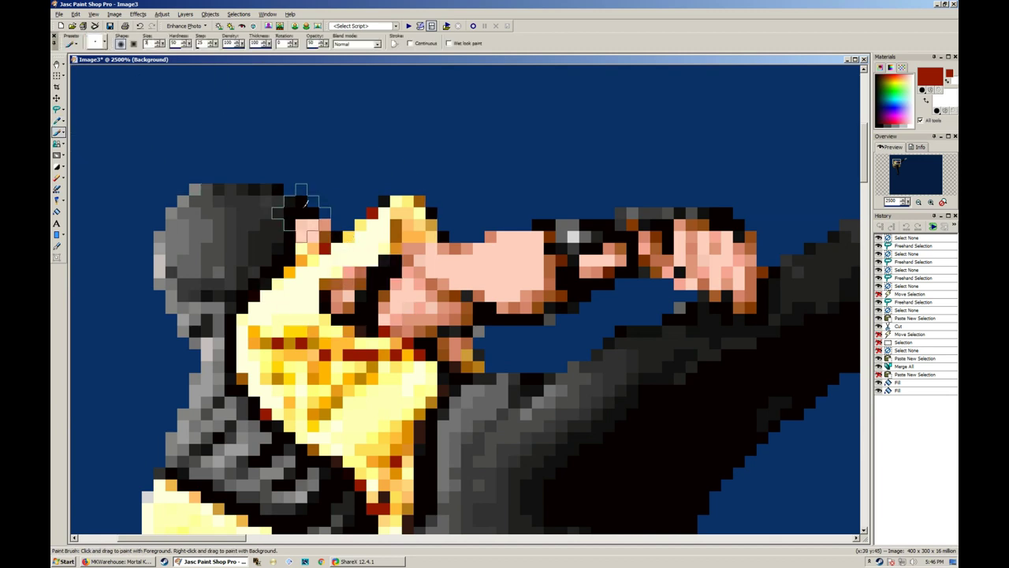
mouse_move(307, 229)
left_mouse_down()
mouse_move(332, 268)
mouse_move(371, 237)
left_mouse_up()
key("ctrl+z")
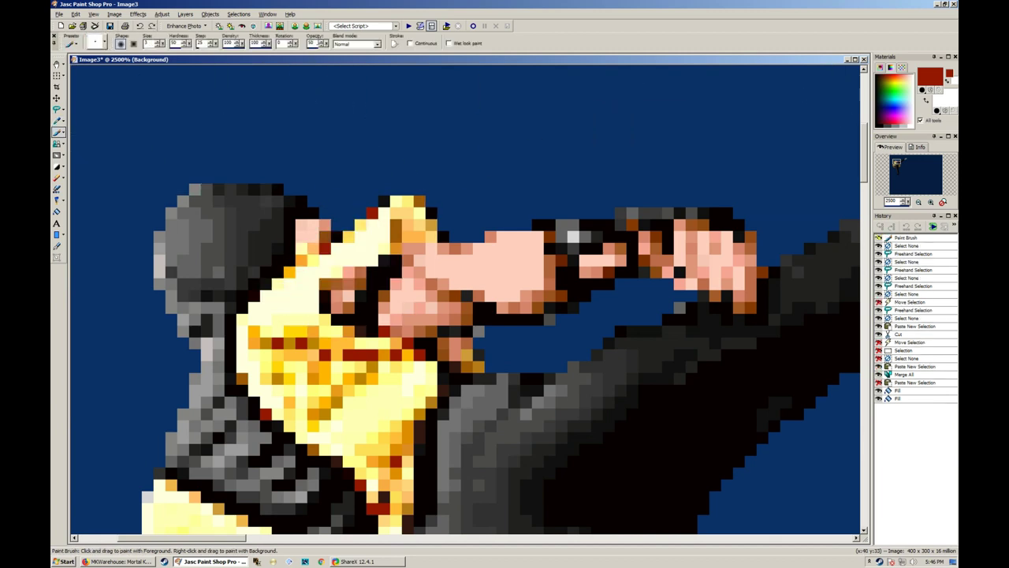
Set the Paint Brush size to 147, try one large soft dab over the fighter, and undo it
left_click(64, 122)
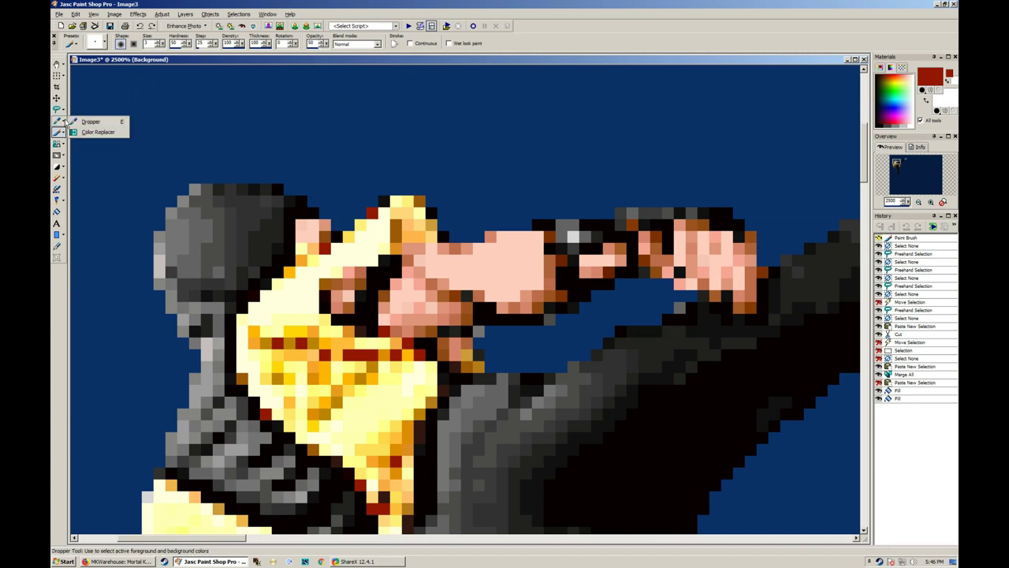
left_click(79, 133)
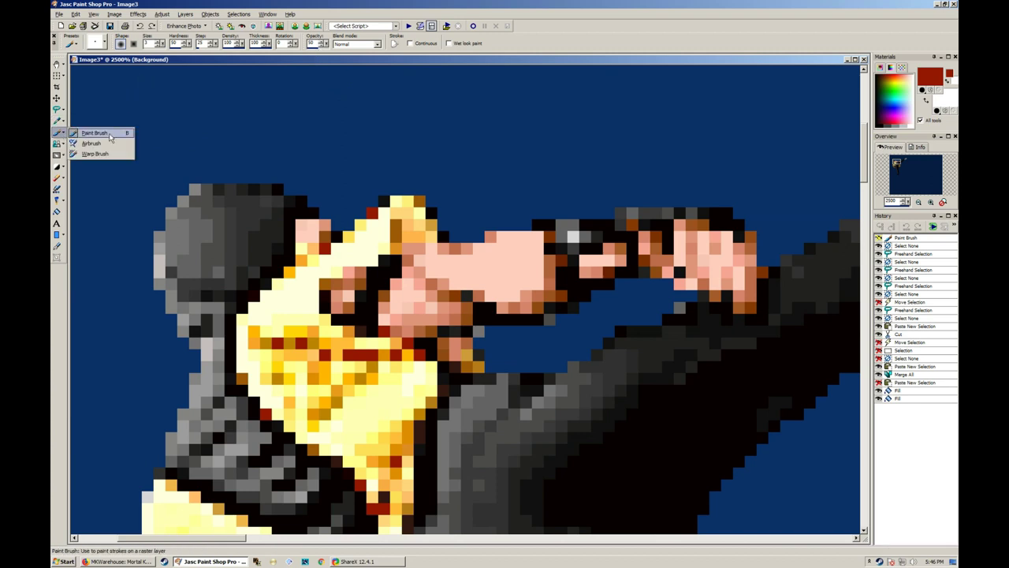
left_click(151, 49)
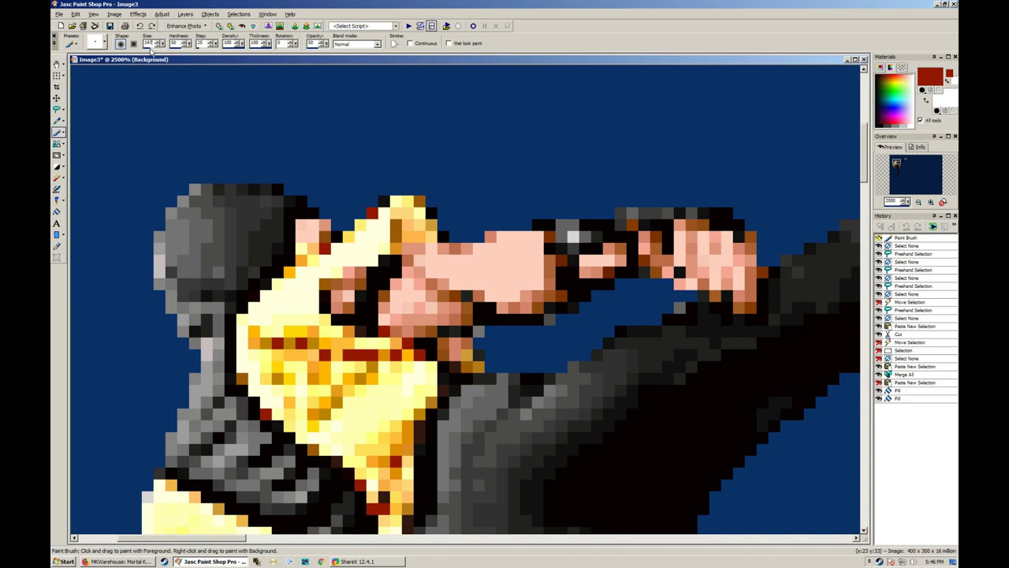
left_click(342, 153)
scroll(249, 199, "down", 5)
scroll(249, 198, "down", 1)
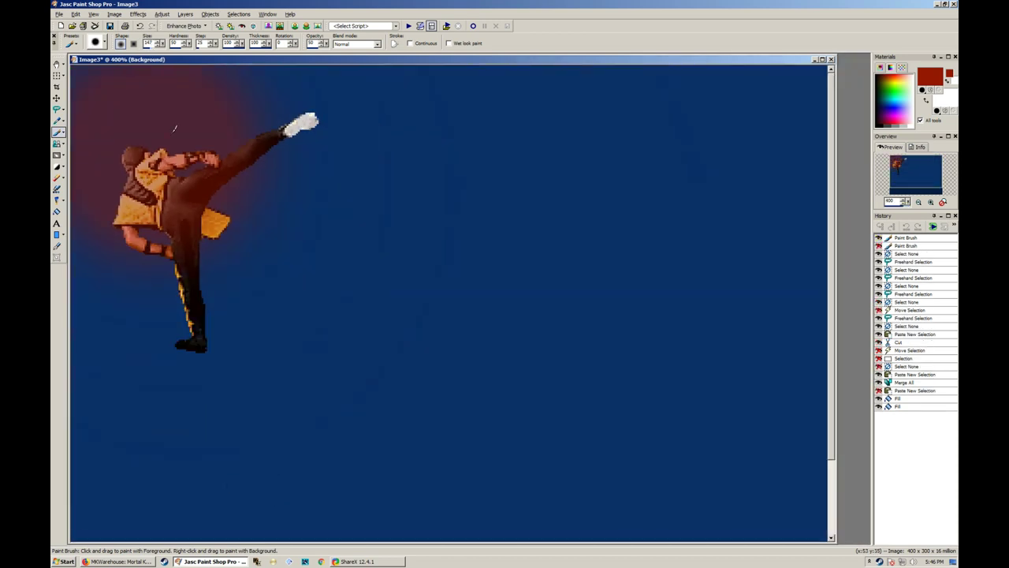
key("ctrl+z")
Try more large red dabs over the leg and background, then denser strokes at a higher opacity, and undo them all
left_click(268, 205)
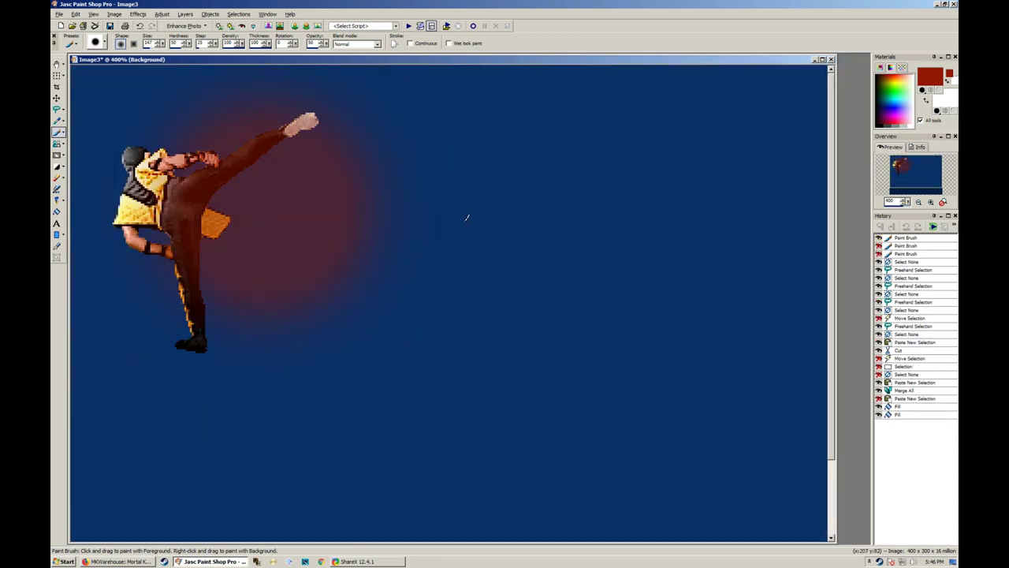
key("ctrl+z")
left_click(459, 221)
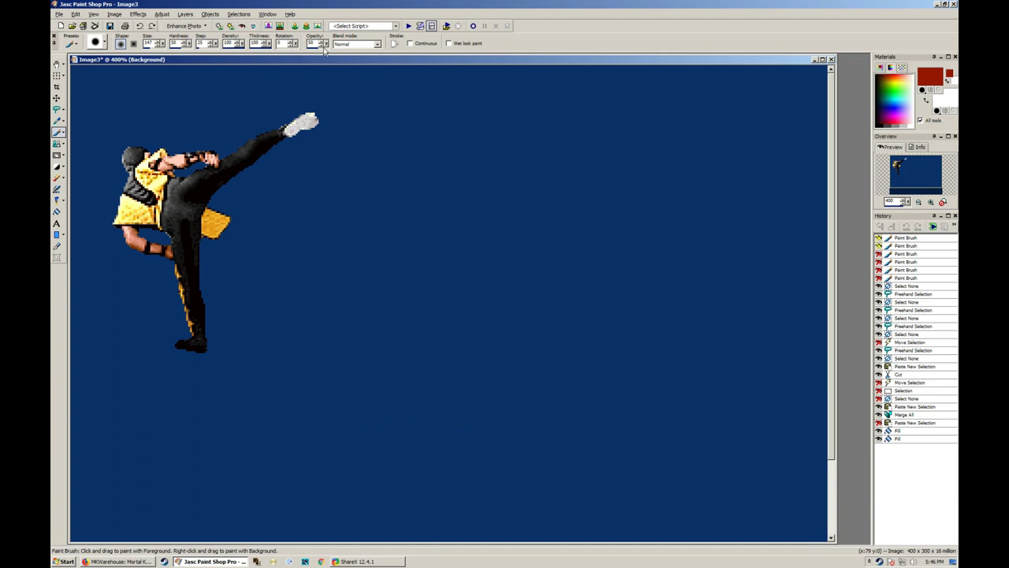
mouse_move(389, 264)
left_mouse_down()
mouse_move(482, 145)
mouse_move(559, 352)
mouse_move(333, 273)
mouse_move(333, 201)
mouse_move(294, 133)
left_mouse_up()
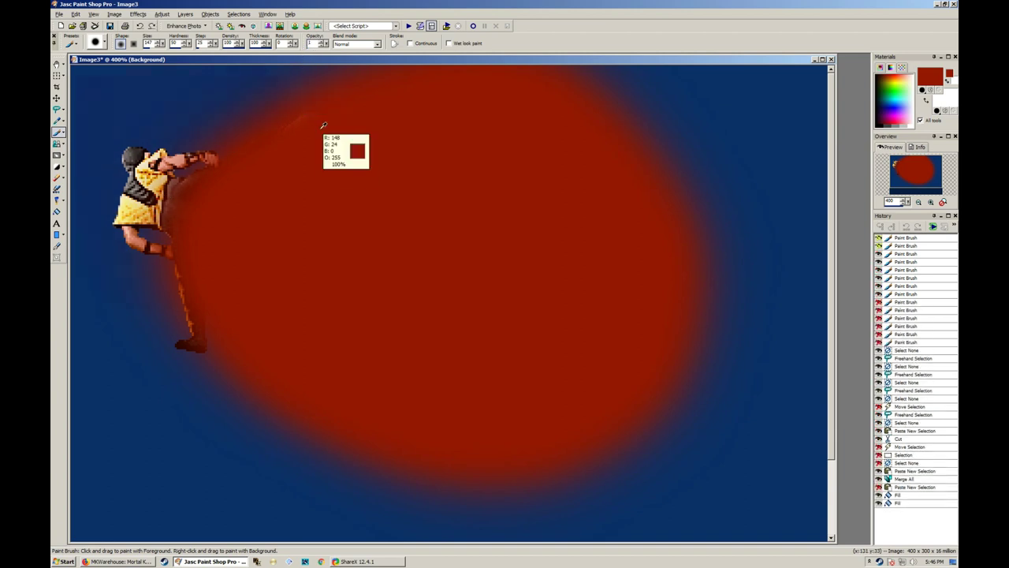
key("ctrl+z")
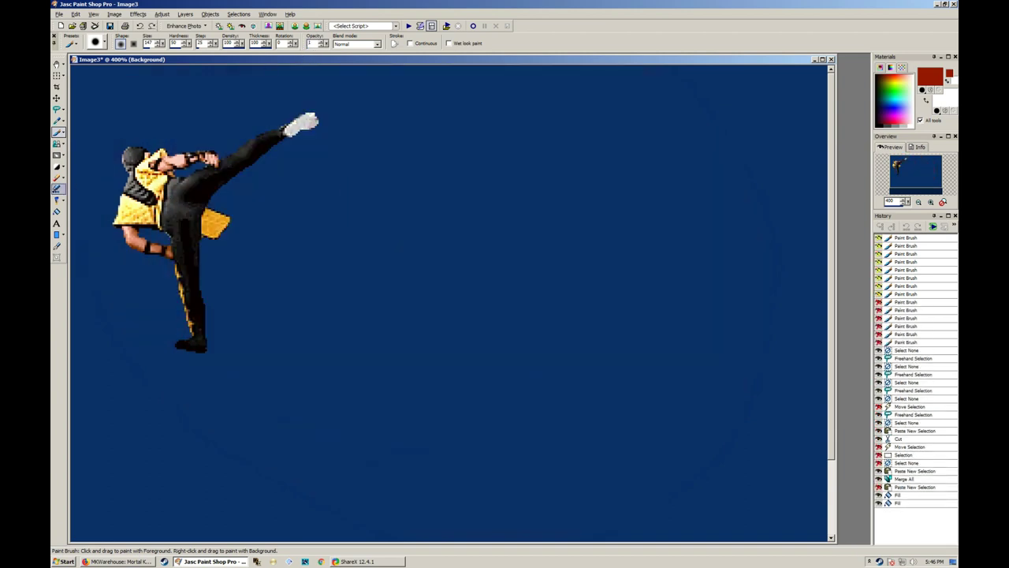
Try the Clone Brush by sampling the fighter's upper body and painting a partial copy onto the empty background beside him
left_click(59, 144)
left_click(63, 144)
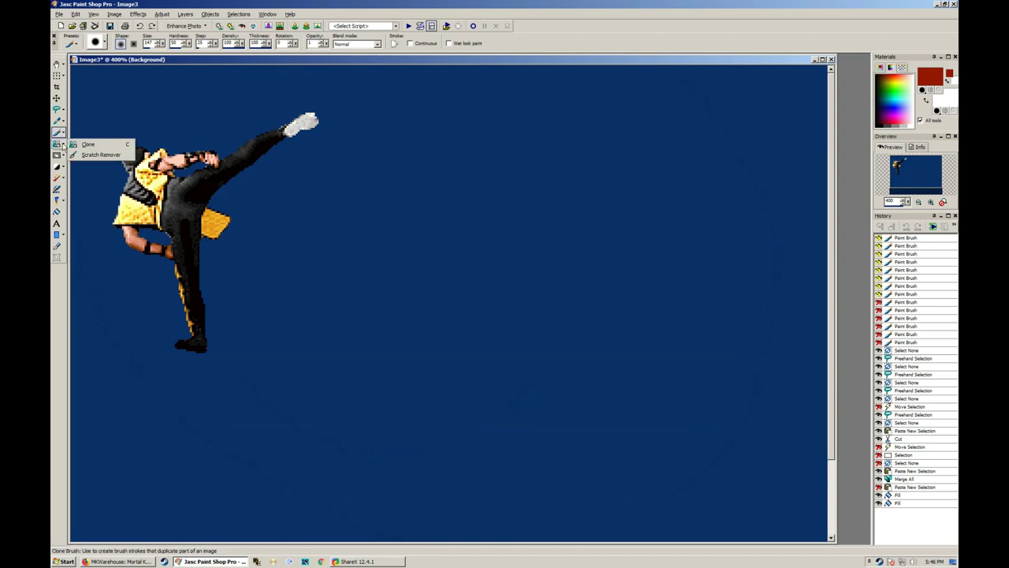
left_click(85, 145)
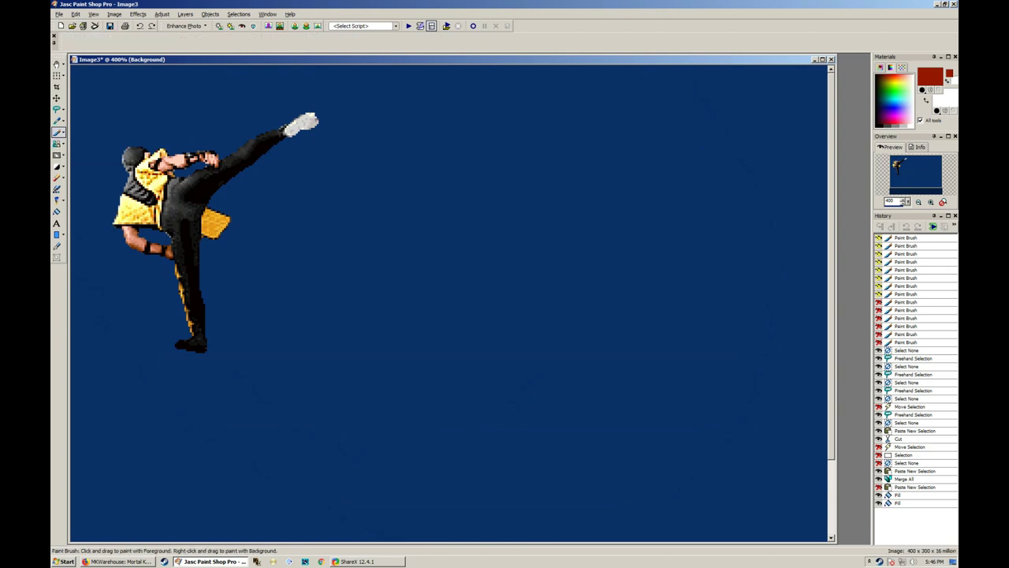
scroll(201, 206, "up", 1)
left_click(56, 143)
scroll(201, 207, "up", 1)
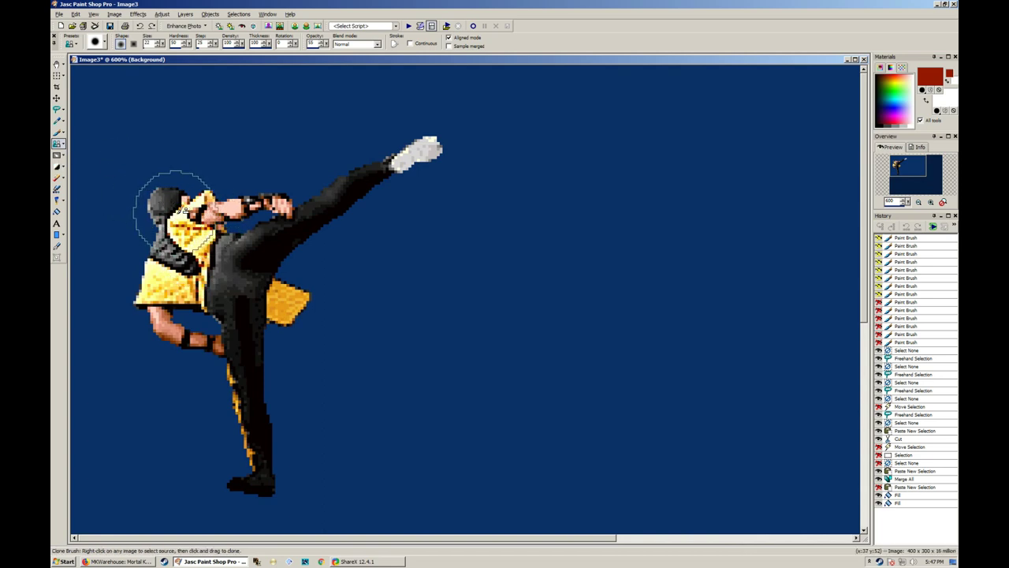
left_click_drag(416, 285, 568, 276)
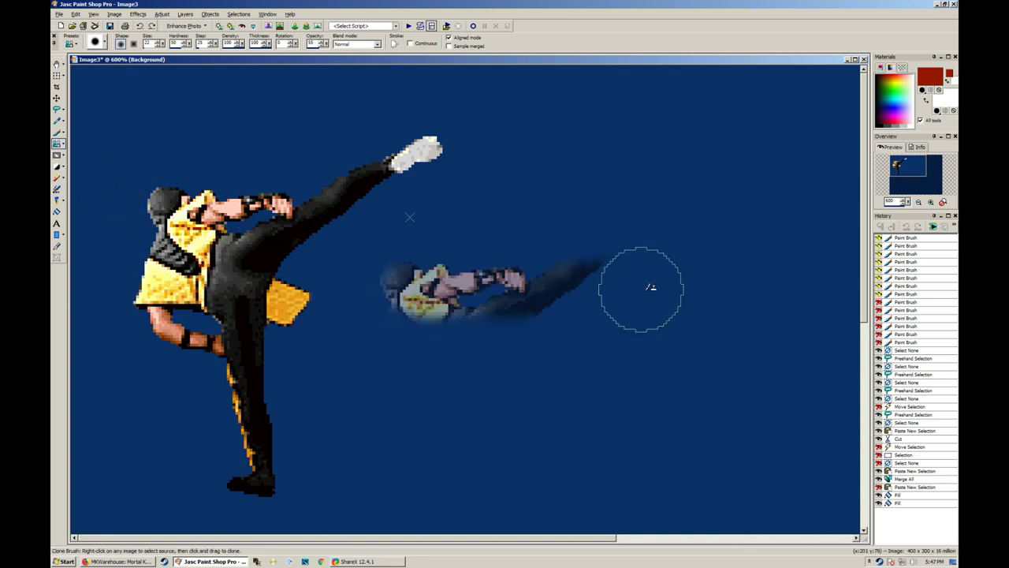
left_click_drag(443, 370, 541, 379)
mouse_move(458, 453)
left_mouse_down()
mouse_move(511, 453)
mouse_move(499, 418)
left_mouse_up()
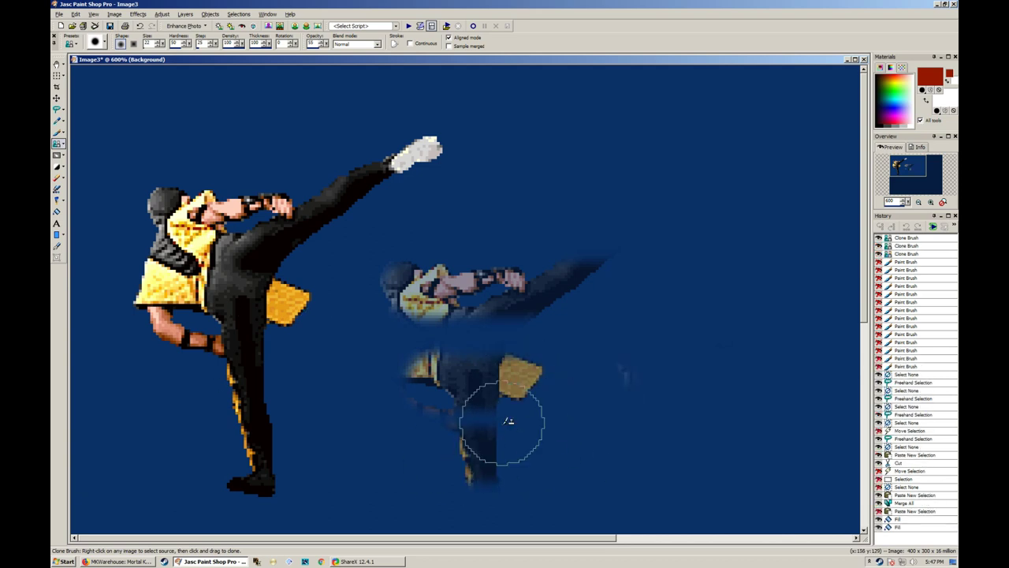
left_click_drag(434, 349, 435, 303)
left_click_drag(527, 380, 530, 394)
Set a new clone source at the fighter's head and dab more cloned fragments across the empty navy background
right_click(171, 204)
scroll(237, 197, "down", 3)
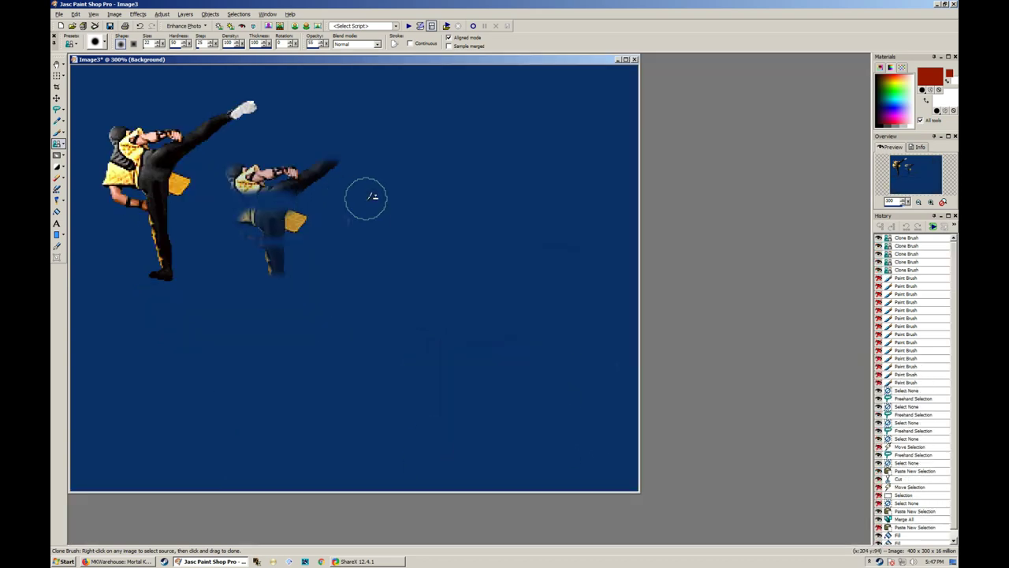
left_click(382, 169)
left_click(429, 279)
left_click(317, 366)
left_click(436, 309)
mouse_move(435, 310)
left_mouse_down()
mouse_move(399, 193)
mouse_move(514, 211)
left_mouse_up()
Undo all the Clone Brush strokes so only the original fighter remains
key("ctrl+z")
key("ctrl+z")
key("ctrl+z")
key("ctrl+z")
key("ctrl+z")
key("ctrl+z")
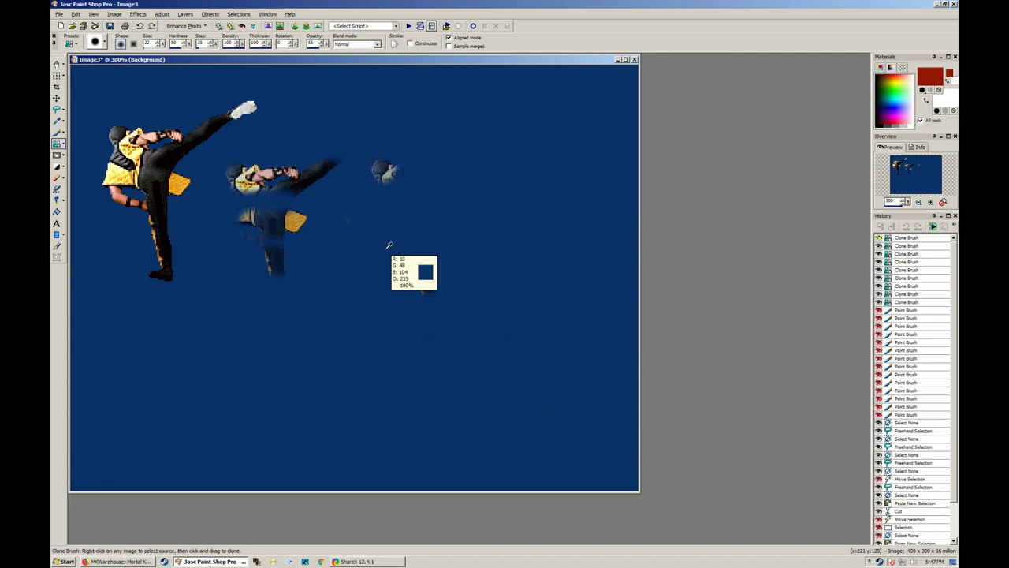
key("ctrl+z")
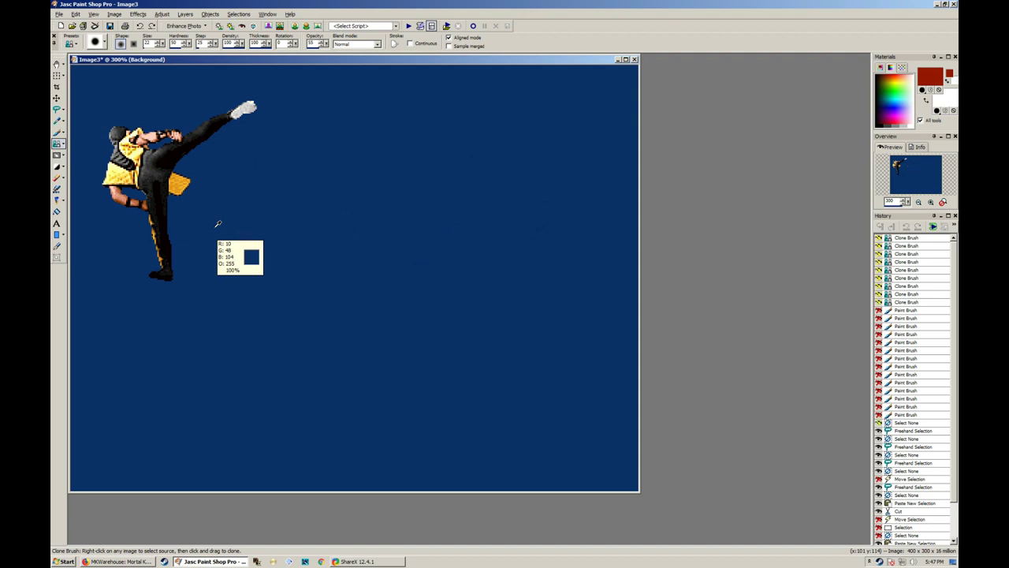
Deselect, set the Clone Brush size to 12, and try extending the yellow tunic across the hip past the orange cloth
scroll(218, 223, "up", 5)
key("s")
key("ctrl+d")
scroll(213, 218, "up", 4)
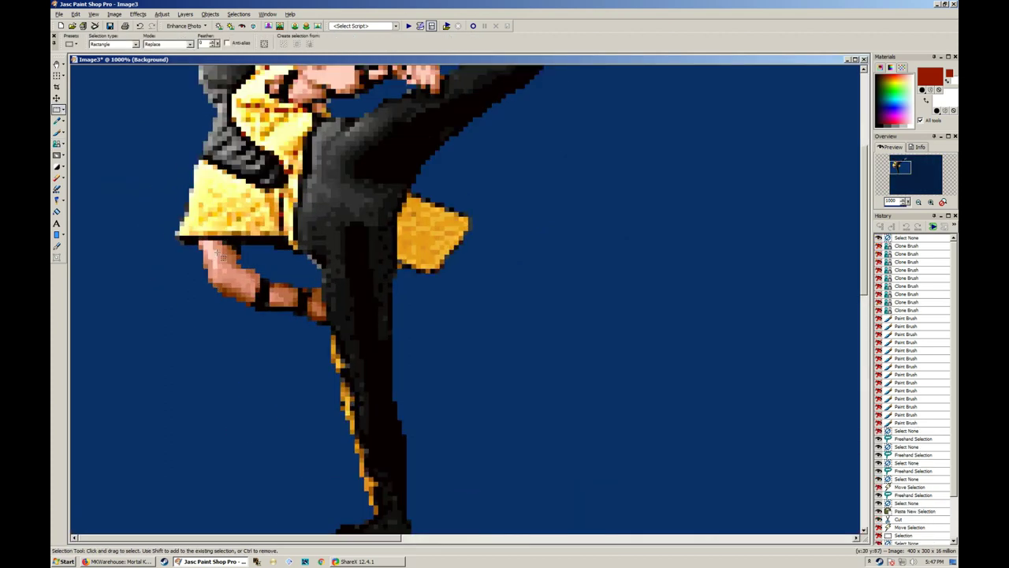
left_click(56, 143)
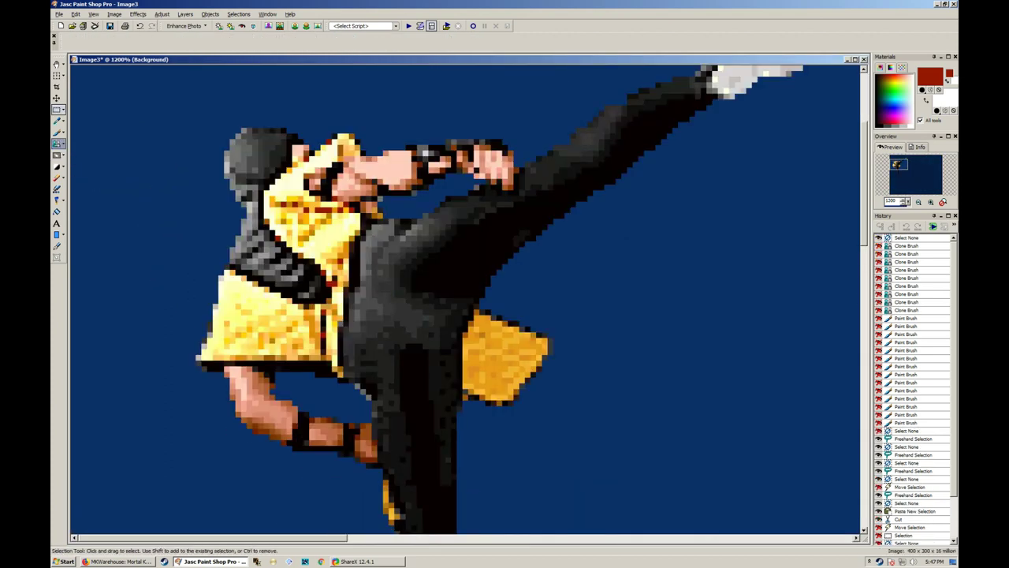
key("c")
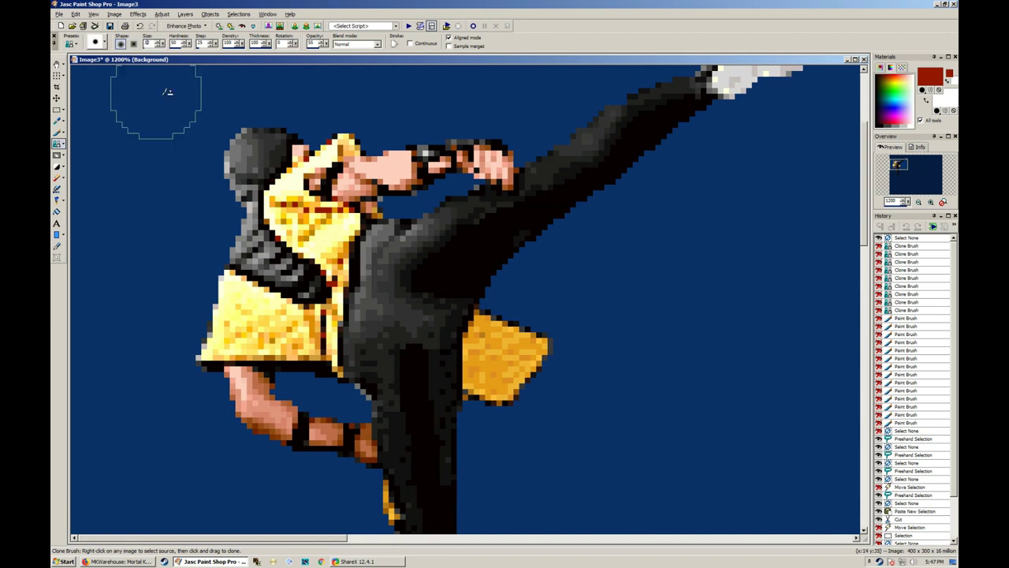
mouse_move(327, 347)
left_mouse_down()
mouse_move(369, 369)
mouse_move(335, 345)
mouse_move(328, 363)
mouse_move(375, 400)
mouse_move(326, 341)
mouse_move(340, 346)
mouse_move(349, 326)
mouse_move(433, 382)
mouse_move(395, 377)
mouse_move(505, 429)
left_mouse_up()
scroll(366, 334, "down", 7)
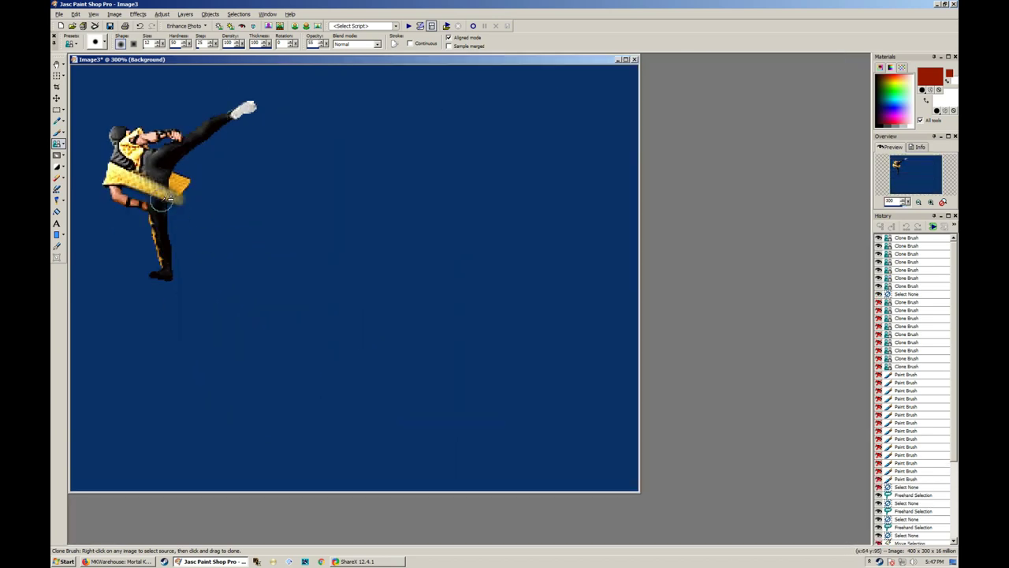
scroll(144, 177, "up", 3)
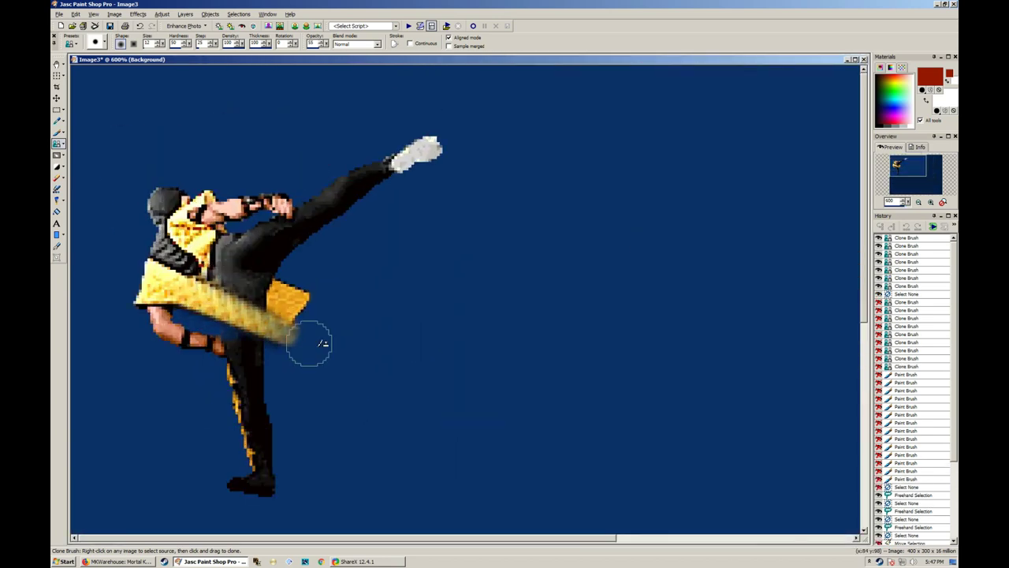
Undo the cloned tunic strokes and switch back to the rectangular Selection tool
key("ctrl+z")
key("ctrl+z")
key("ctrl+z")
key("ctrl+z")
key("ctrl+z")
key("ctrl+z")
key("ctrl+z")
key("ctrl+z")
key("ctrl+z")
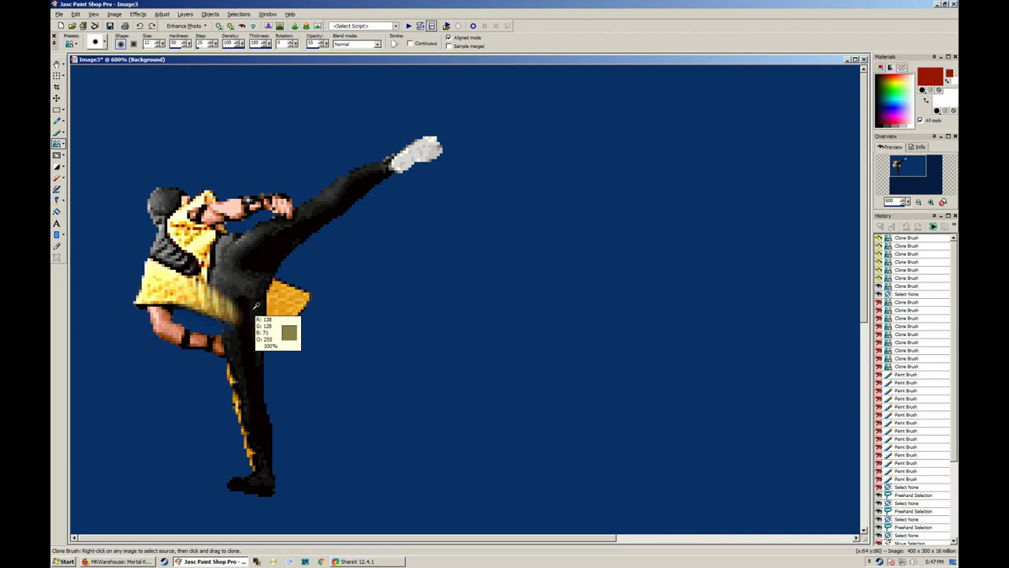
key("s")
scroll(97, 210, "up", 2)
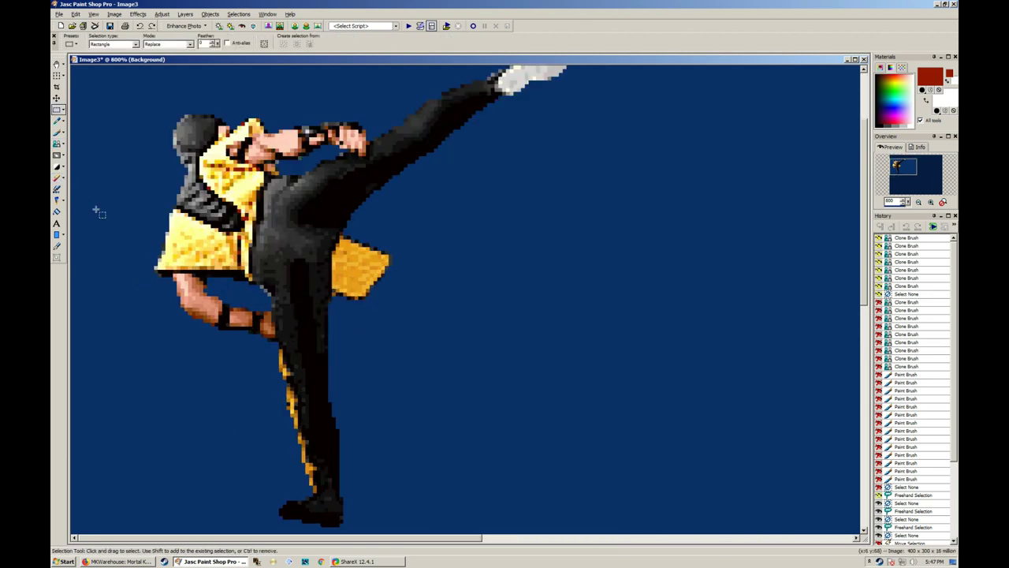
Try the Dodge Brush at size 12 and opacity 22 around the fighter's back, and undo the dab
left_click(56, 155)
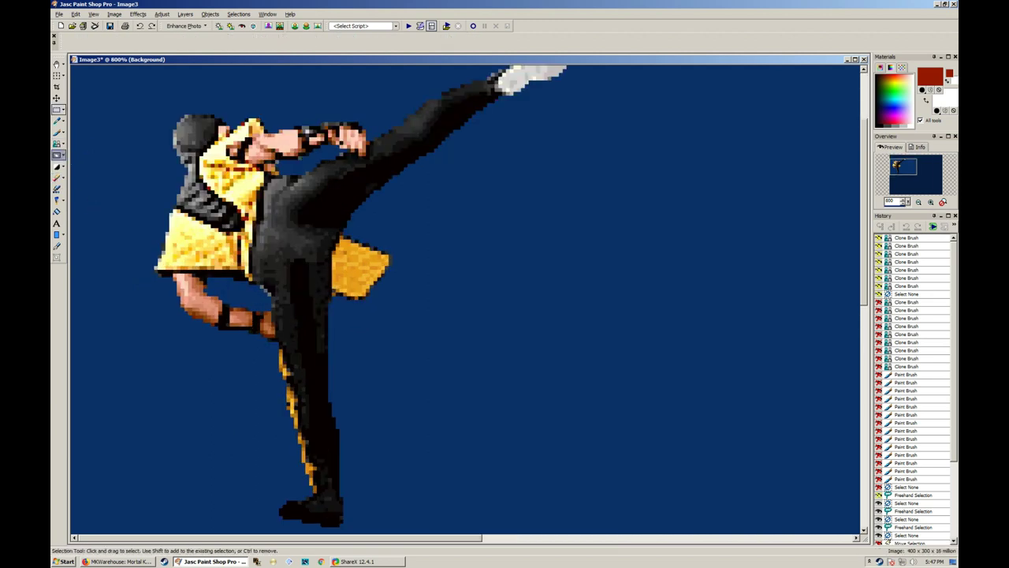
left_click(63, 156)
left_click(92, 156)
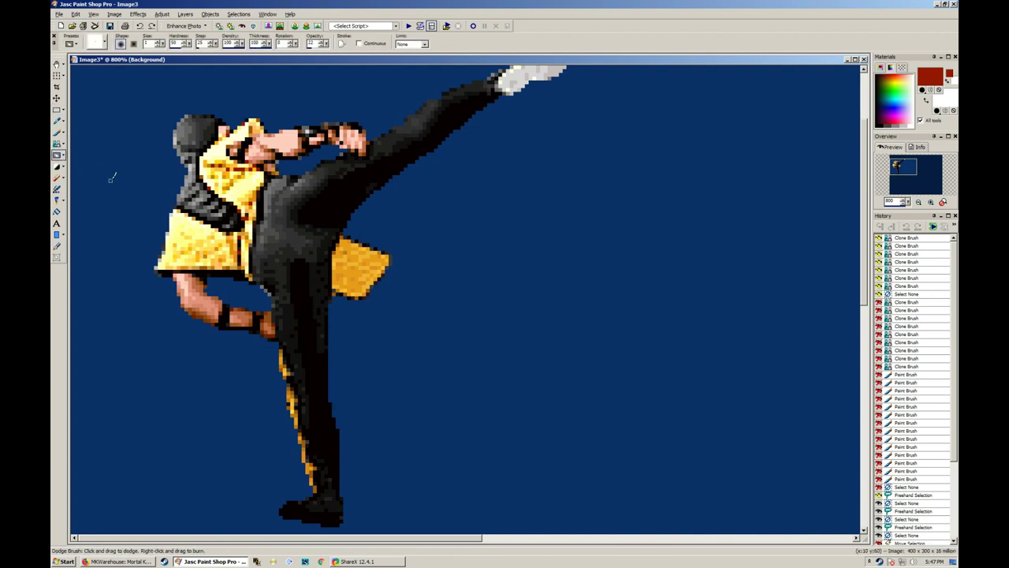
scroll(244, 186, "up", 2)
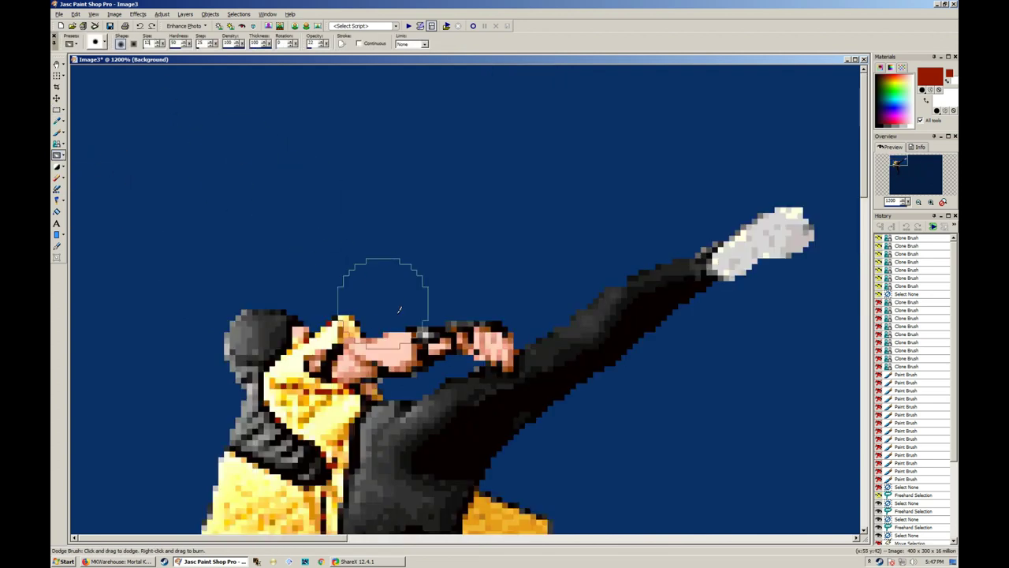
left_click(251, 445)
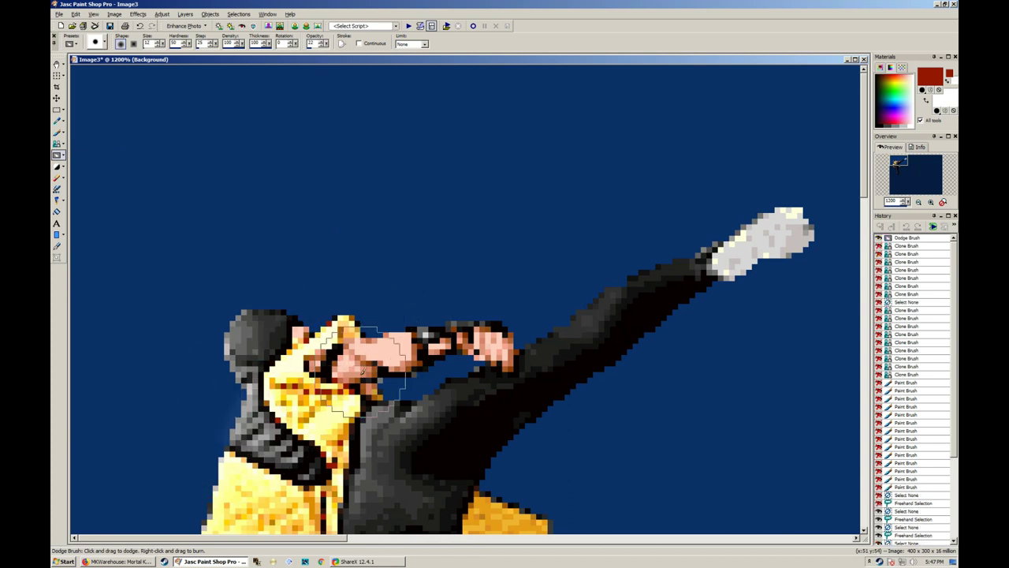
key("ctrl+z")
Select the whole image and subtract the navy background with the Magic Wand, isolating the fighter's outline
left_click(63, 110)
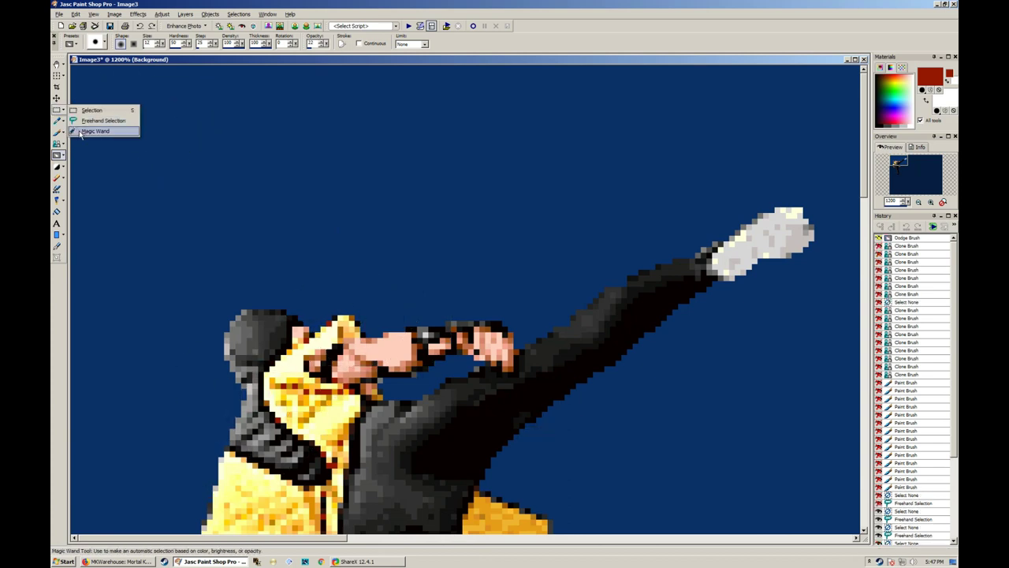
left_click(93, 131)
key("ctrl+a")
left_click(698, 387, "ctrl")
scroll(698, 386, "up", 1)
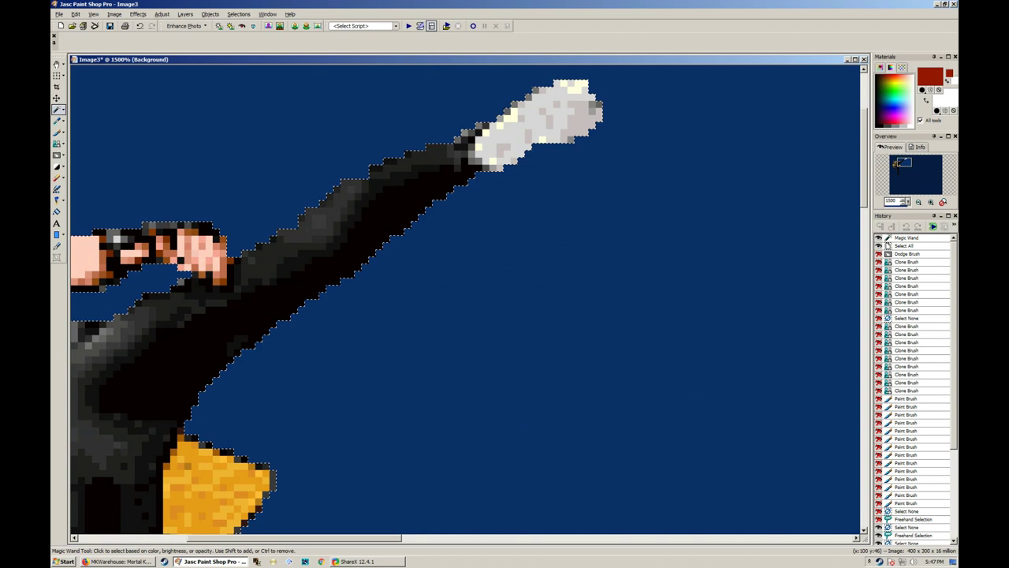
Stroke the Dodge Brush at size 12 and opacity 22 along the upper edge of the raised leg
scroll(352, 253, "down", 1)
left_click(56, 132)
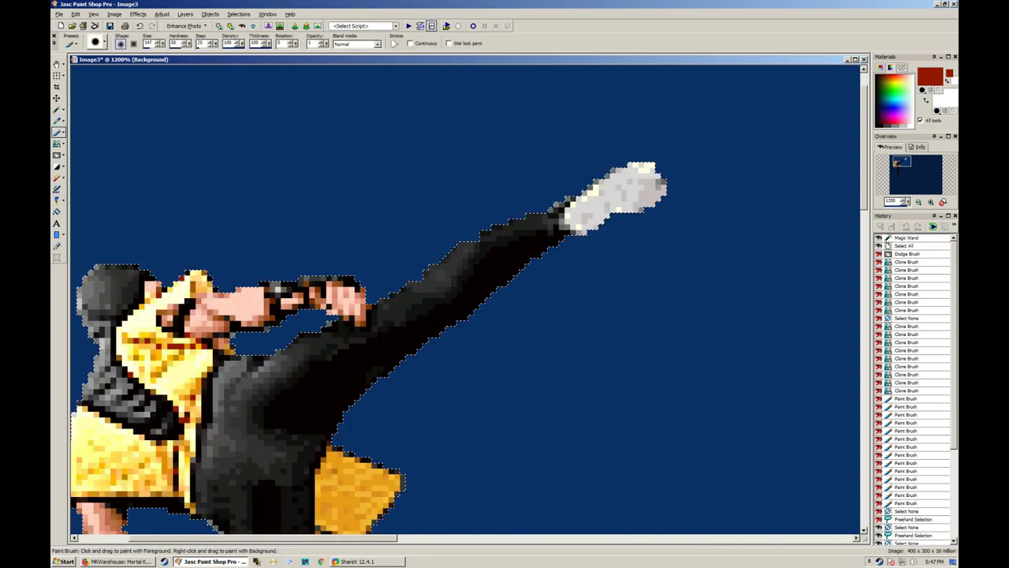
left_click(56, 155)
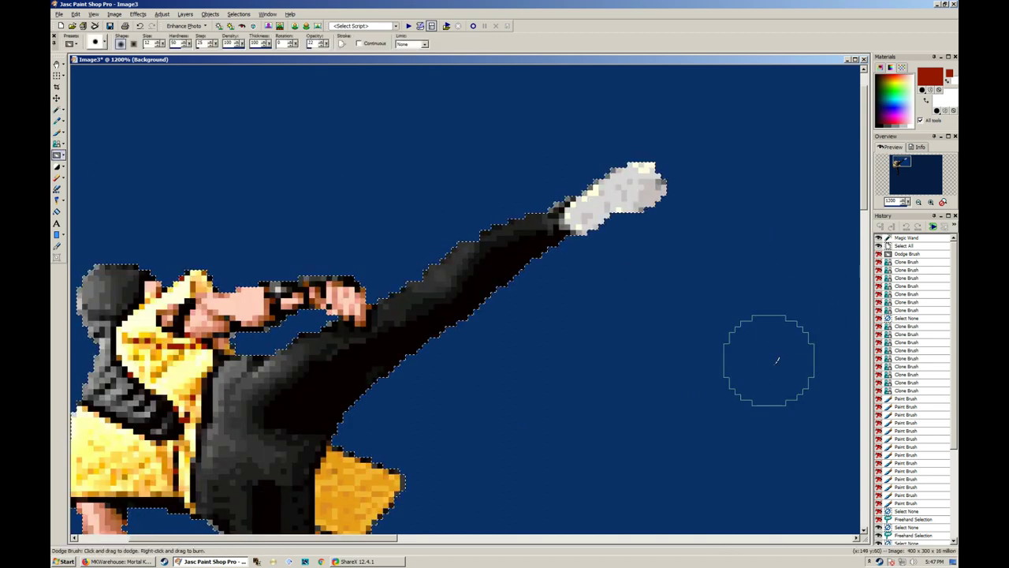
left_click(511, 208)
left_click(510, 212)
mouse_move(537, 202)
left_mouse_down()
mouse_move(428, 258)
mouse_move(388, 298)
left_mouse_up()
Show the Burn option and darken the grey highlights on the raised leg with the Dodge Brush's burn effect
left_click(59, 156)
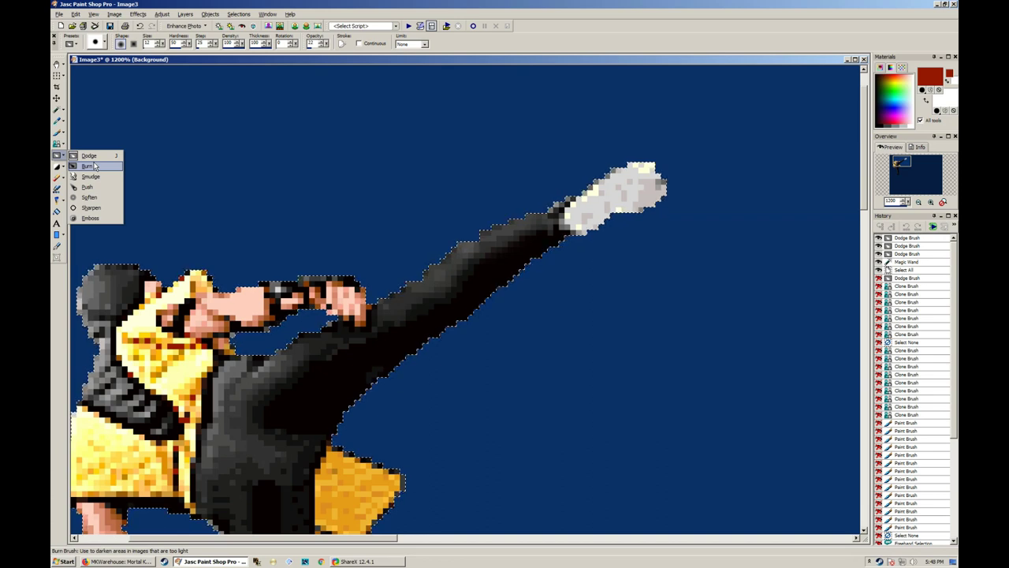
mouse_move(400, 269)
left_mouse_down()
mouse_move(386, 290)
mouse_move(439, 248)
left_mouse_up()
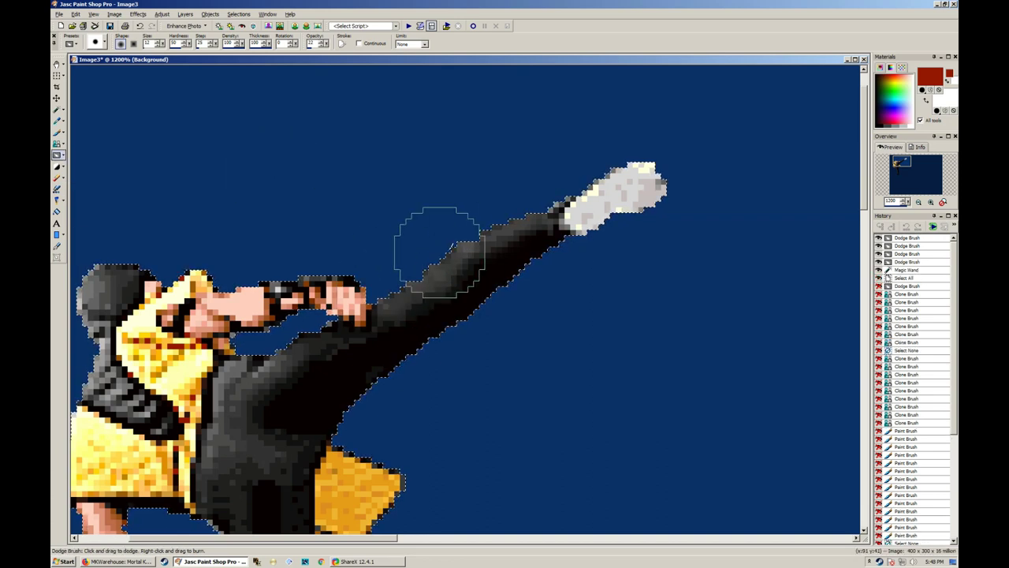
left_click(60, 156)
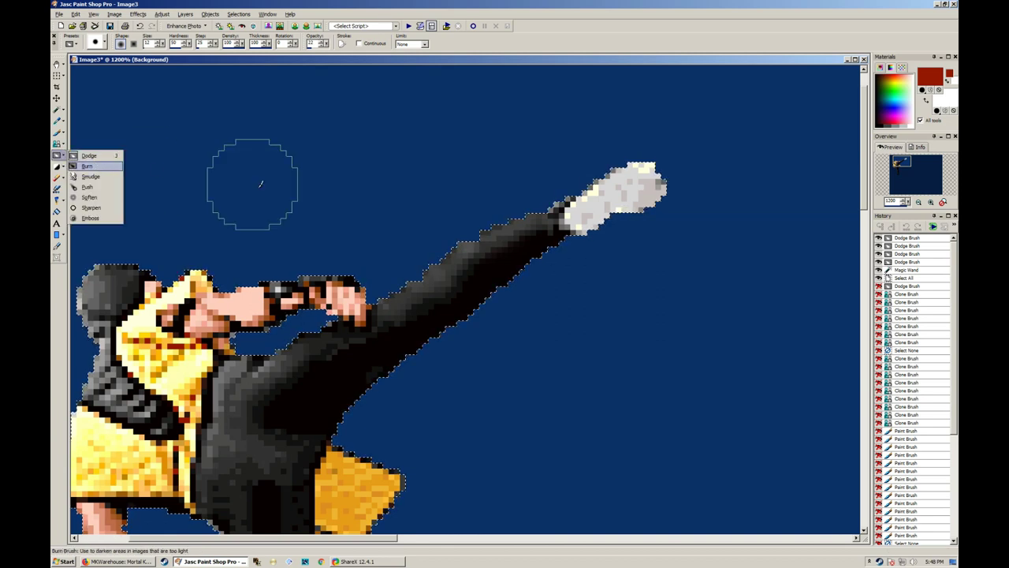
mouse_move(493, 227)
left_mouse_down()
mouse_move(417, 275)
mouse_move(503, 212)
mouse_move(451, 258)
mouse_move(536, 201)
mouse_move(469, 229)
mouse_move(445, 255)
mouse_move(574, 192)
left_mouse_up()
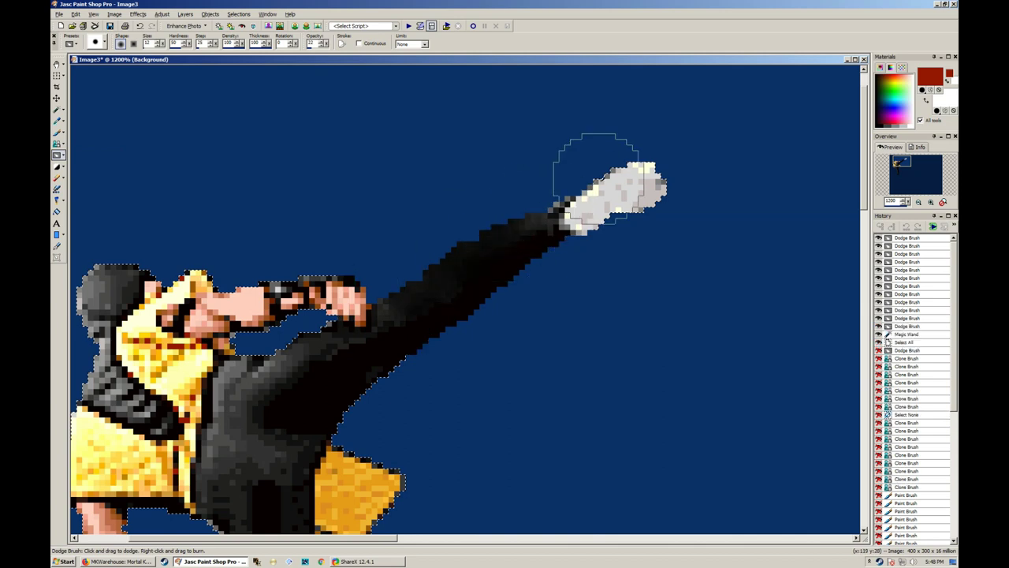
Darken the hip and thigh of the black trousers with repeated burn strokes of the Dodge Brush
scroll(394, 352, "down", 2)
mouse_move(314, 347)
left_mouse_down()
mouse_move(314, 278)
mouse_move(276, 315)
mouse_move(295, 286)
mouse_move(280, 282)
mouse_move(264, 320)
mouse_move(294, 342)
mouse_move(301, 394)
mouse_move(325, 258)
left_mouse_up()
left_click_drag(324, 258, 324, 258)
left_click_drag(325, 258, 328, 262)
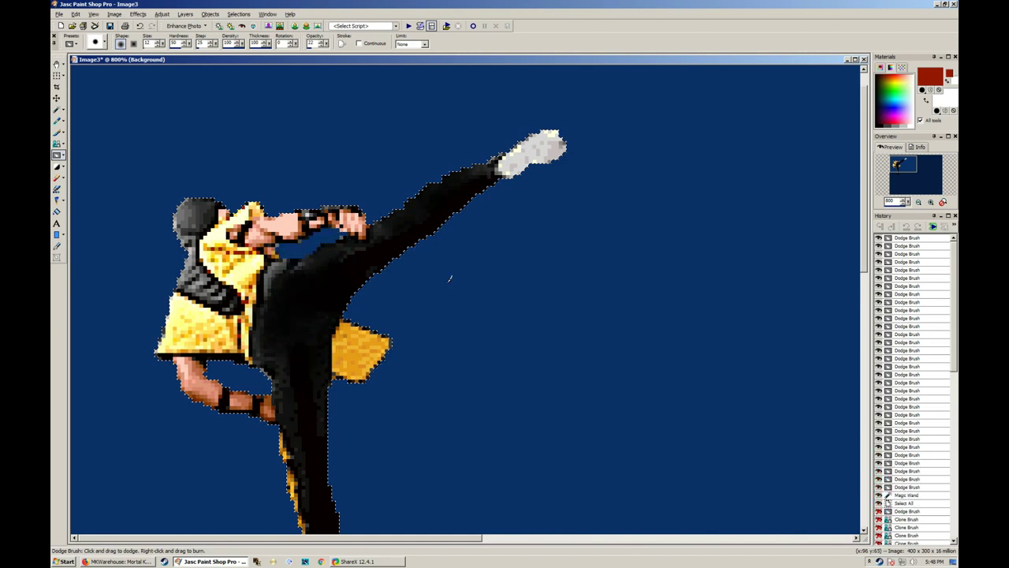
Burn the yellow cloth on the fighter's upper chest with a few Dodge Brush dabs
scroll(449, 278, "up", 2)
scroll(177, 229, "down", 1)
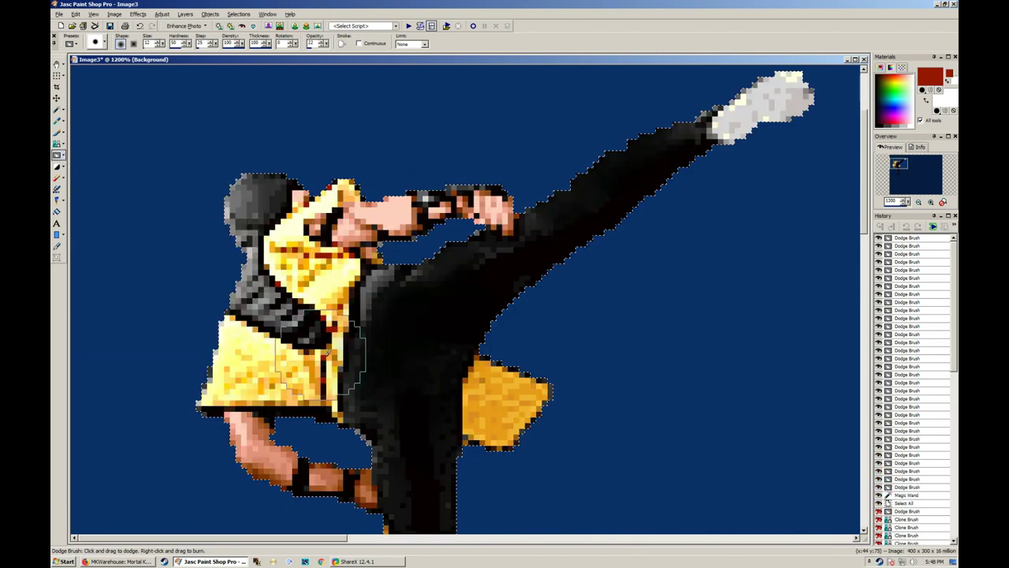
scroll(337, 384, "up", 1)
right_click(321, 278)
right_click(316, 280)
right_click(327, 289)
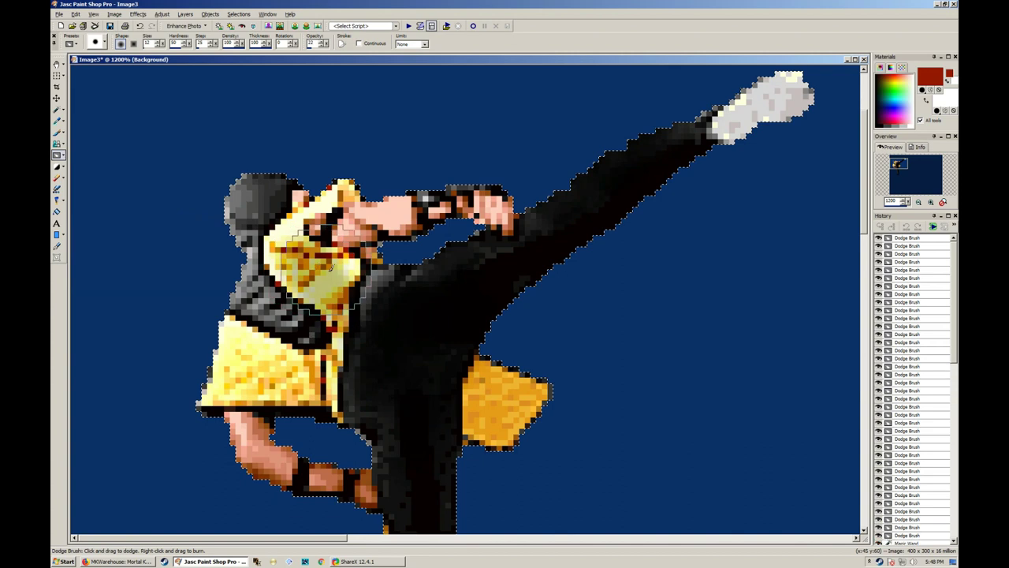
right_click(325, 282)
Switch to the Paint Brush with black at size 33 and lightly shade the lower yellow tunic
left_click(56, 167)
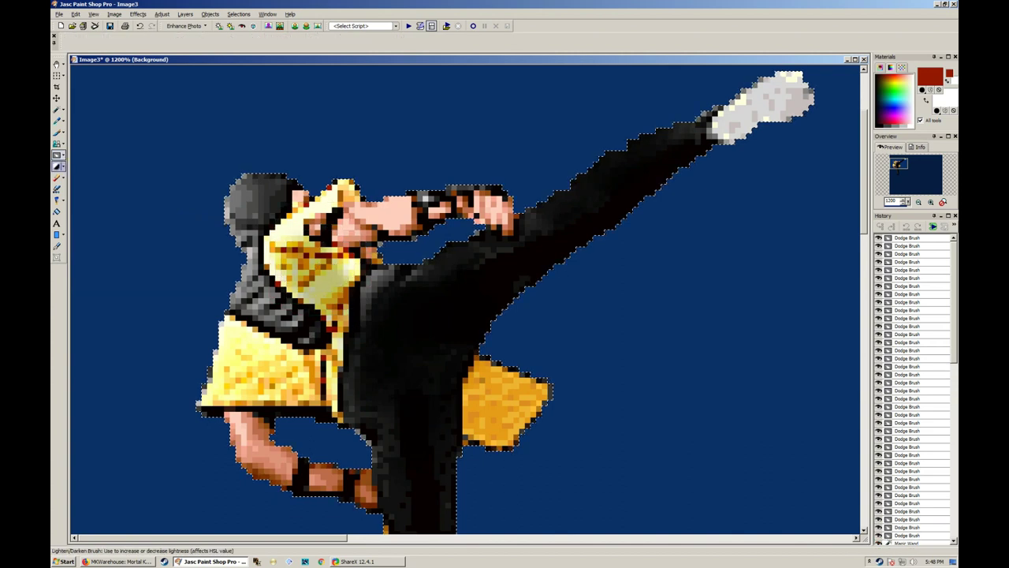
left_click(56, 132)
right_click(929, 79)
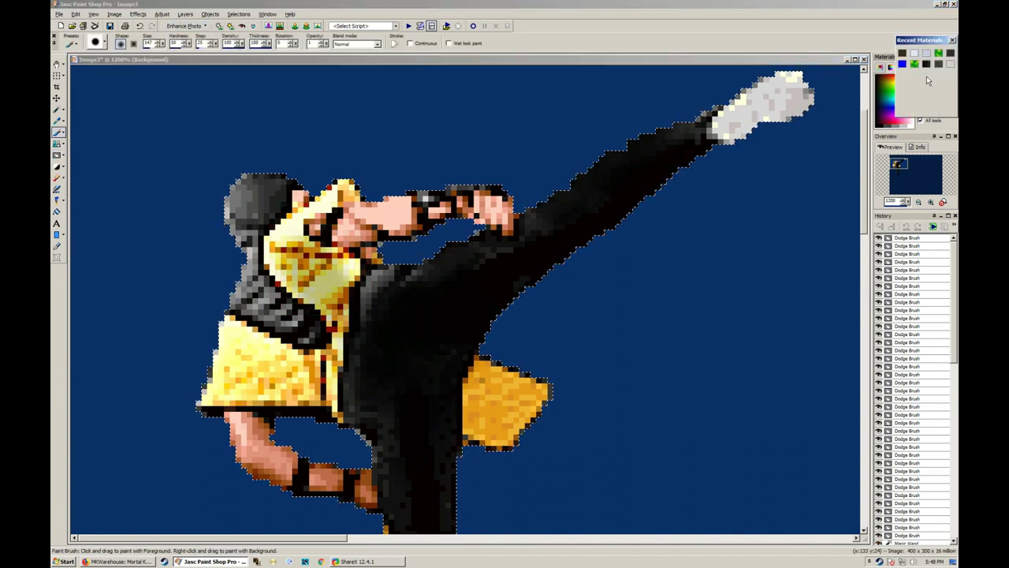
left_click(940, 88)
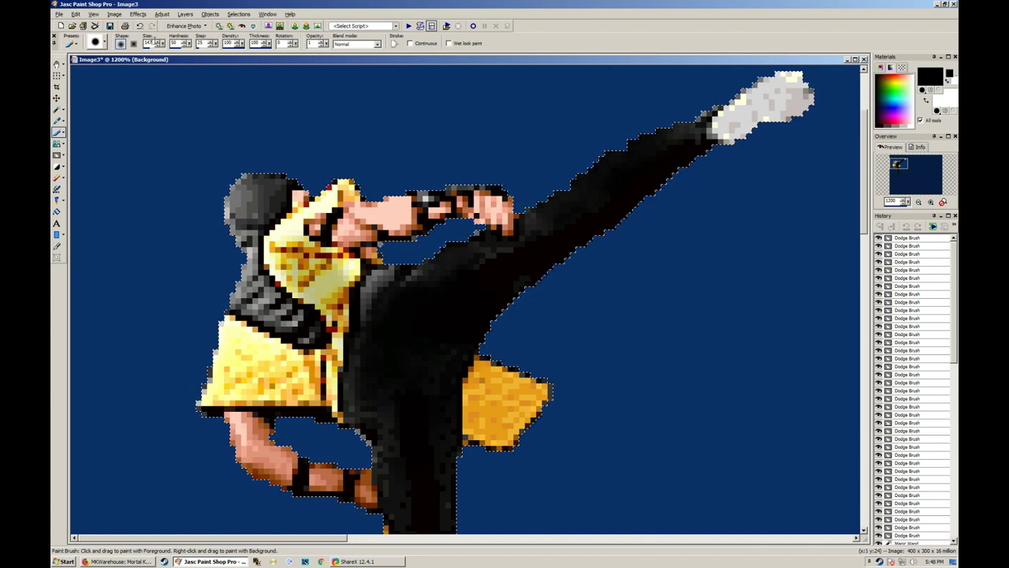
left_click(216, 381)
left_click(264, 335)
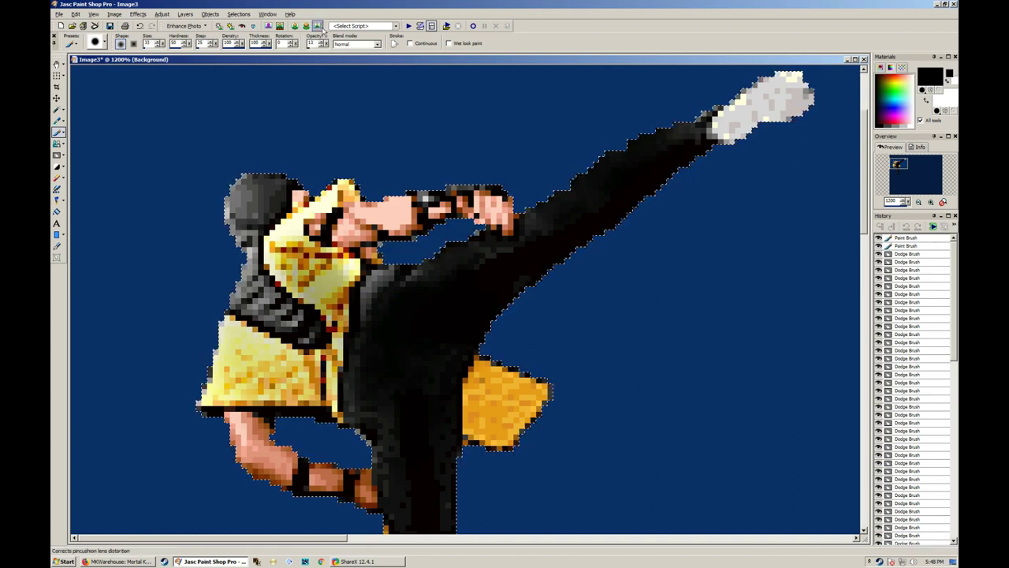
Darken the upper chest and shoulder with repeated black Paint Brush dabs at opacity 13
left_click(310, 240)
left_click(313, 242)
left_click(313, 243)
left_click(313, 243)
left_click(313, 243)
left_click(313, 243)
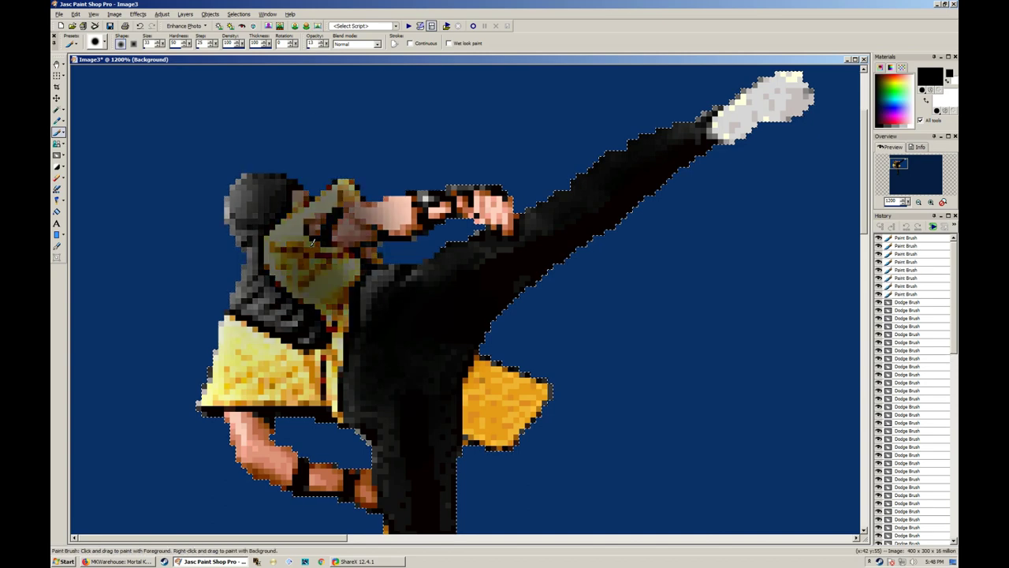
left_click(312, 242)
left_click(312, 243)
scroll(313, 243, "down", 2)
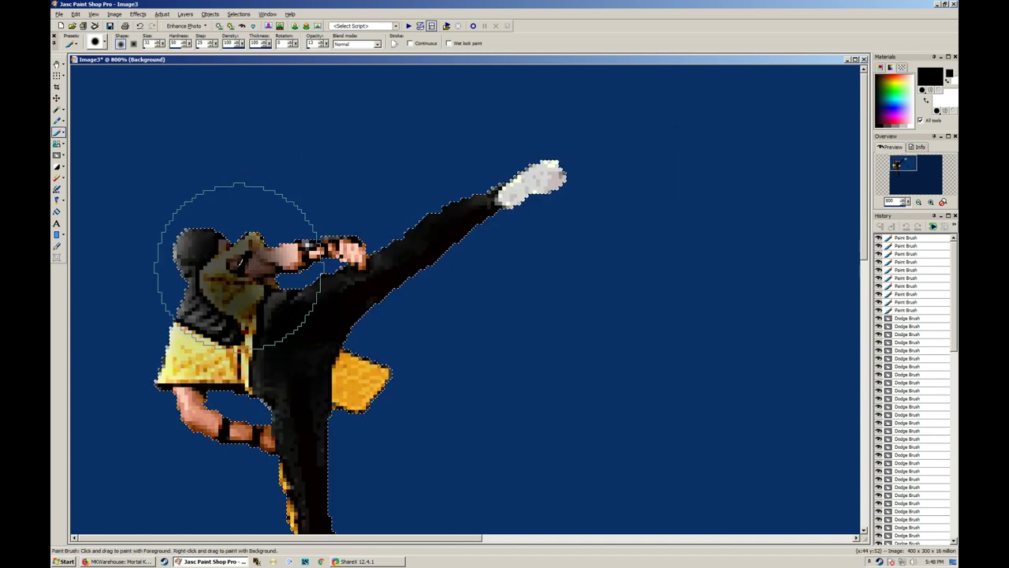
scroll(232, 265, "up", 3)
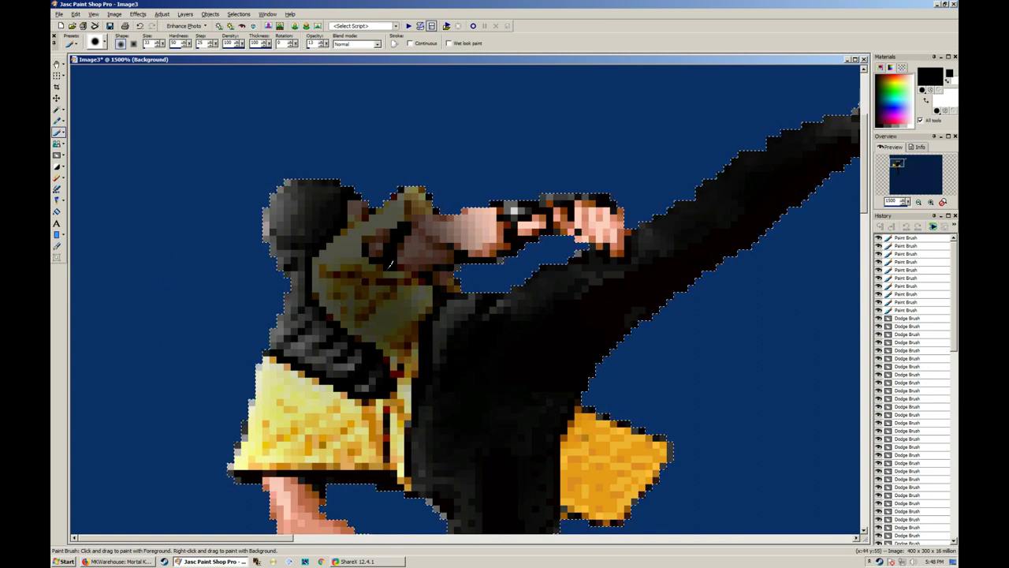
Return to the Dodge Brush and undo the black paint dabs along with the last few burn dabs on the tunic
left_click(63, 155)
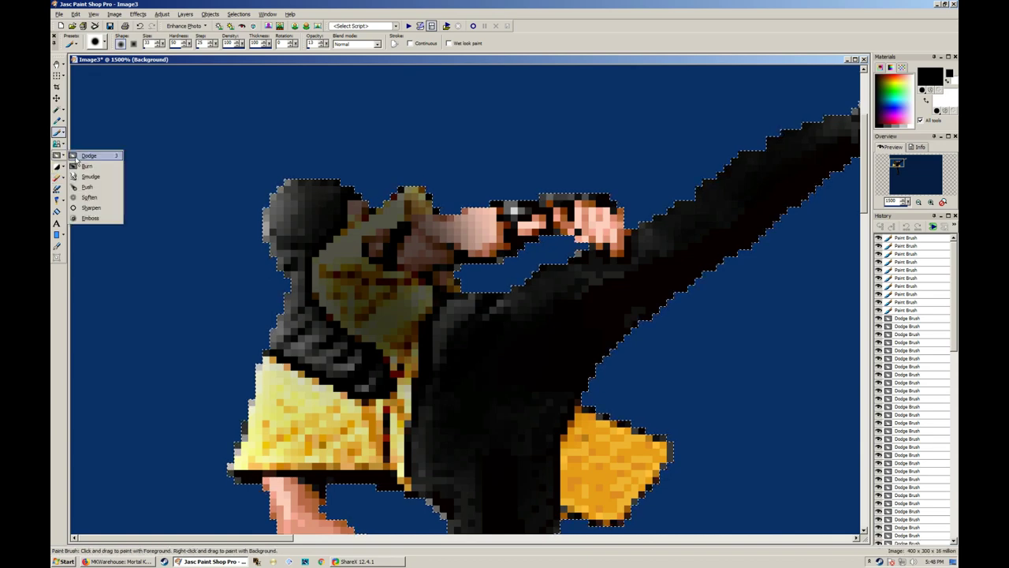
left_click(81, 157)
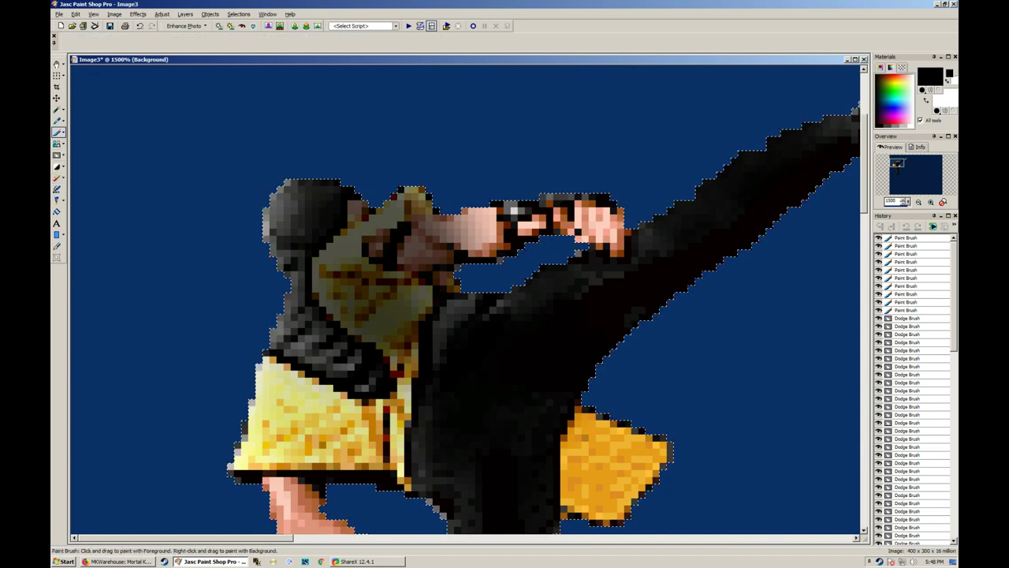
scroll(265, 324, "down", 1)
key("ctrl+z")
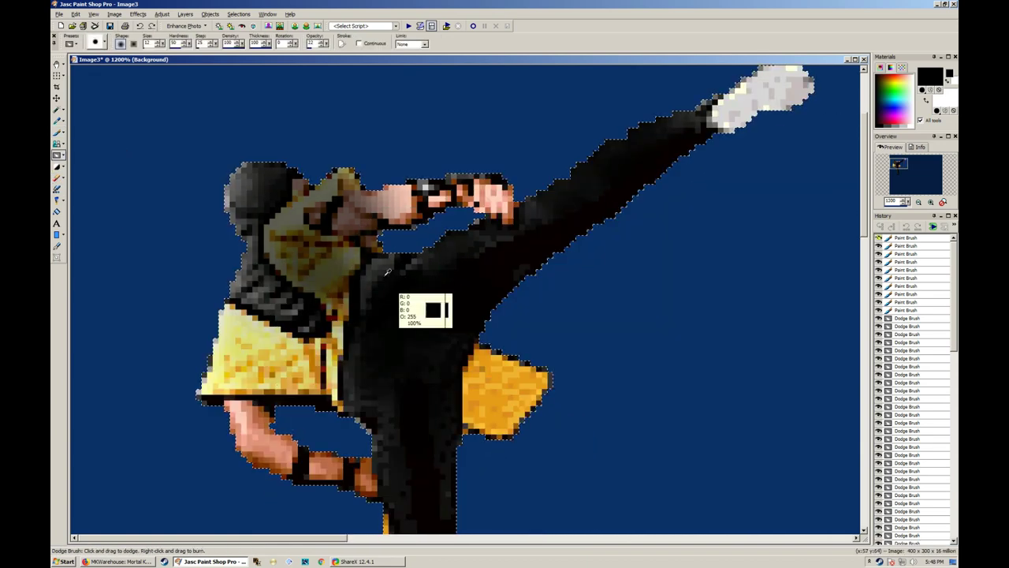
key("ctrl+z")
key("ctrl+z")
key("ctrl+z")
key("ctrl+z")
key("ctrl+z")
key("ctrl+z")
key("ctrl+z")
key("ctrl+z")
key("ctrl+z")
key("ctrl+z")
key("ctrl+z")
key("ctrl+z")
Darken the tunic's upper chest with the Dodge Brush at opacity 22, and repeat the effect at opacity 100
left_click(299, 229)
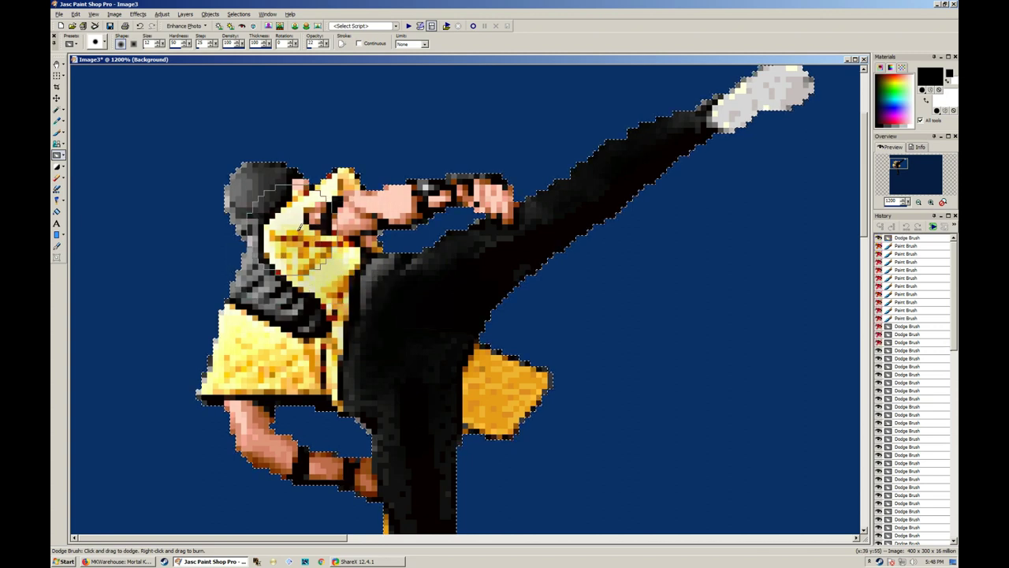
left_click(298, 229)
left_click(299, 228)
left_click_drag(325, 44, 383, 47)
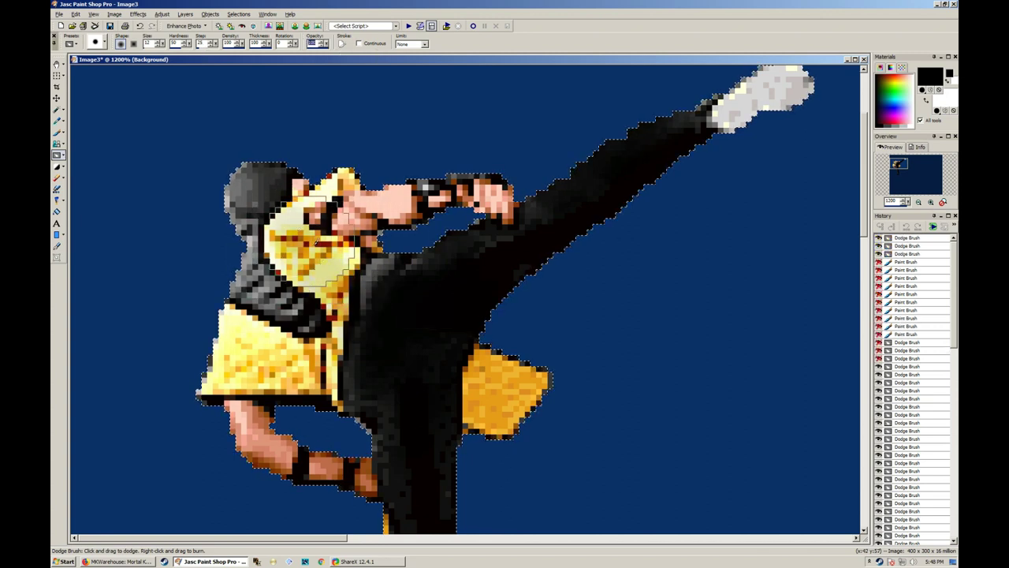
mouse_move(316, 241)
left_mouse_down()
mouse_move(296, 233)
mouse_move(315, 252)
mouse_move(300, 236)
mouse_move(309, 234)
left_mouse_up()
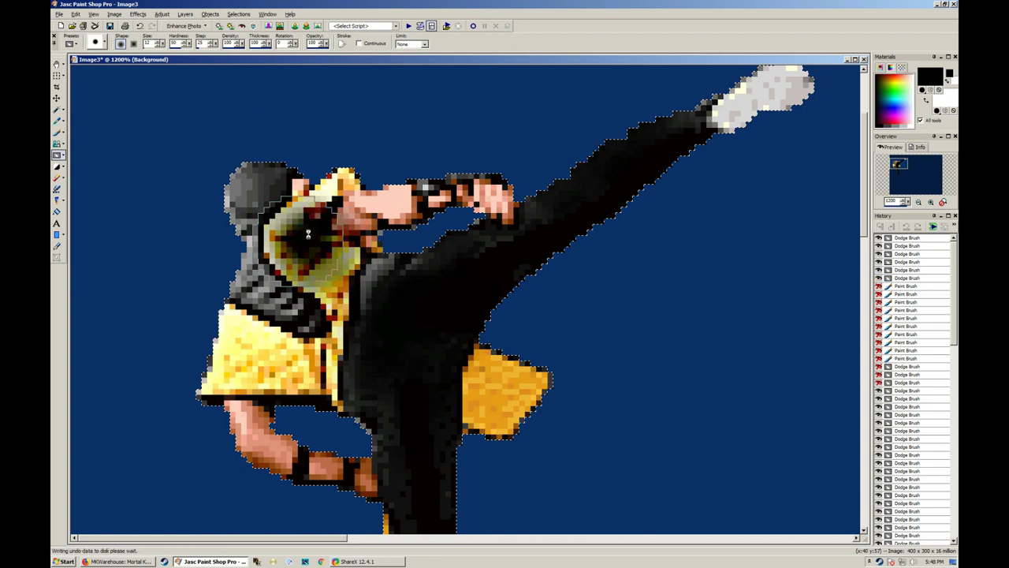
right_click(322, 236)
right_click(317, 238)
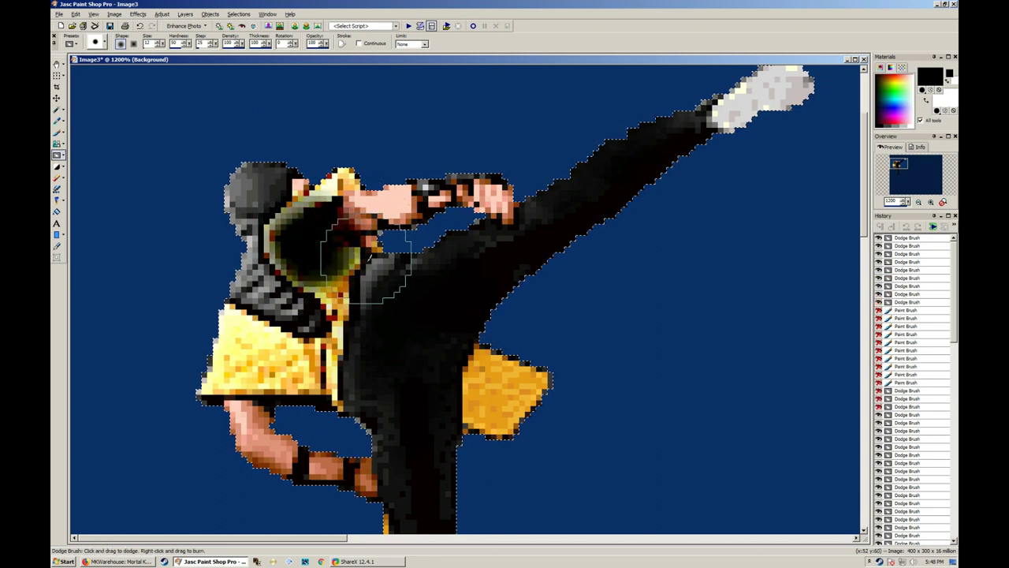
mouse_move(369, 259)
left_mouse_down()
mouse_move(342, 253)
mouse_move(336, 226)
mouse_move(303, 237)
left_mouse_up()
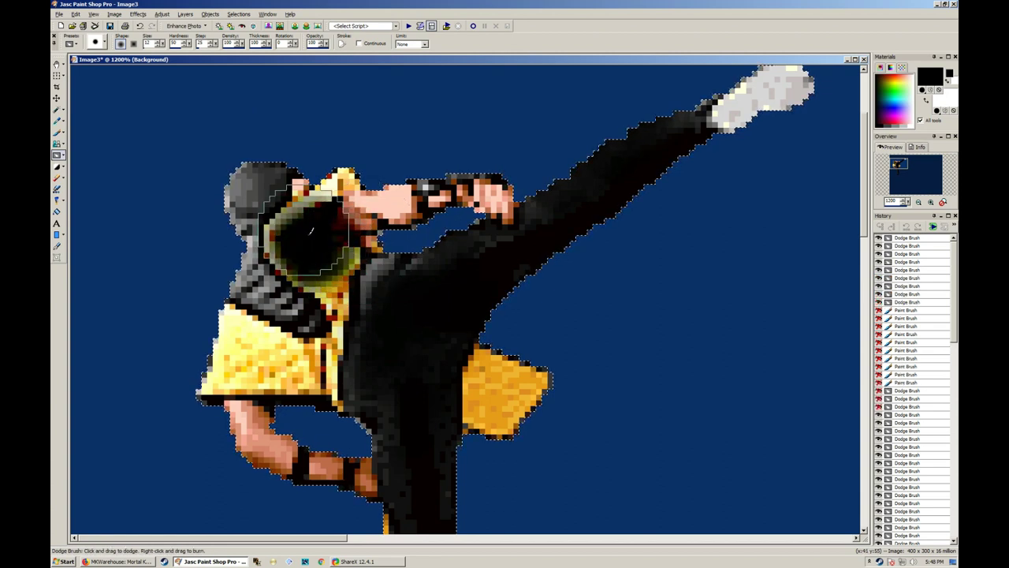
Undo the full-opacity burn strokes on the chest and switch to the Paint Brush
key("ctrl+z")
key("ctrl+z")
key("ctrl+z")
key("ctrl+z")
key("ctrl+z")
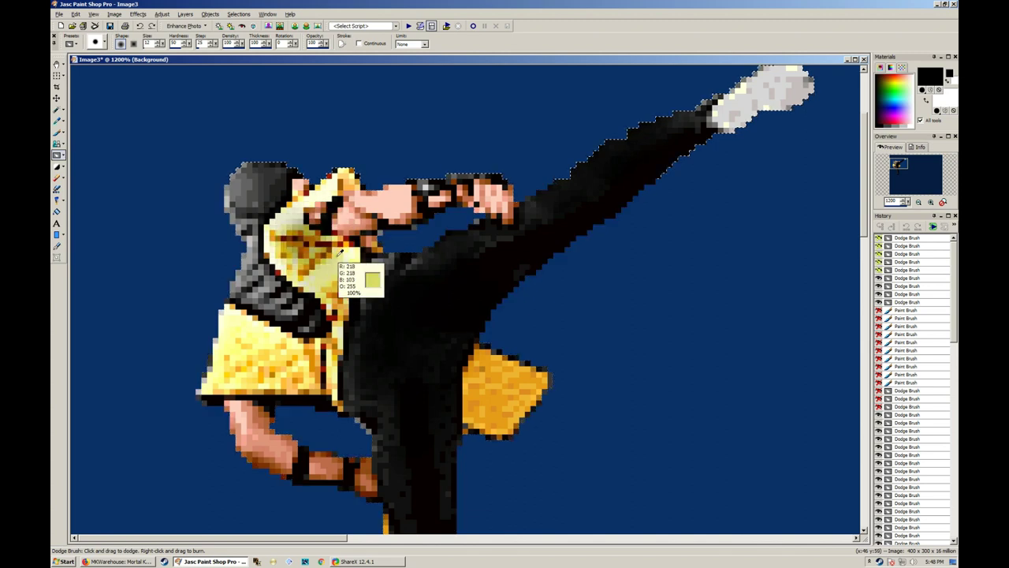
key("ctrl+z")
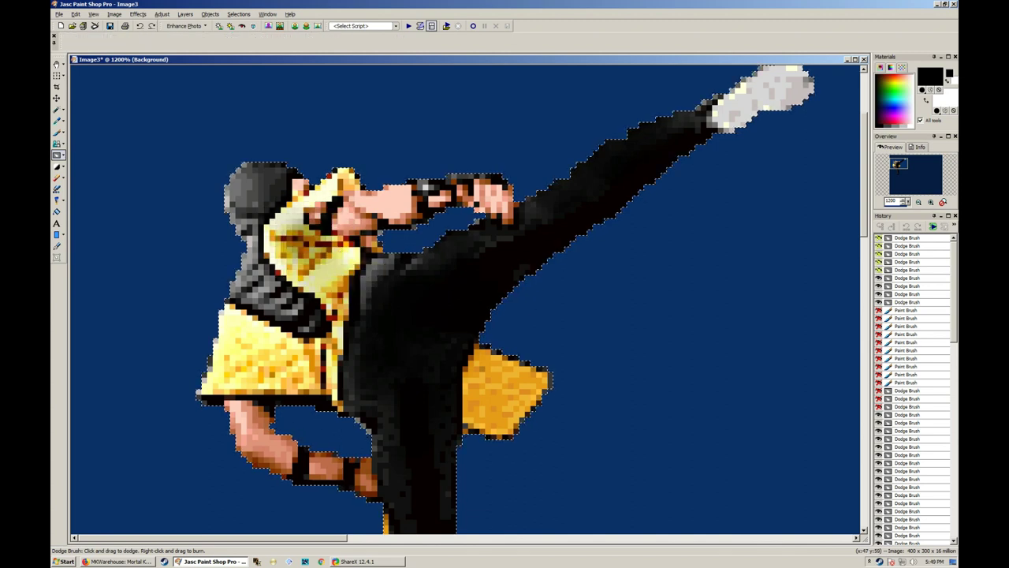
key("b")
key("ctrl+z")
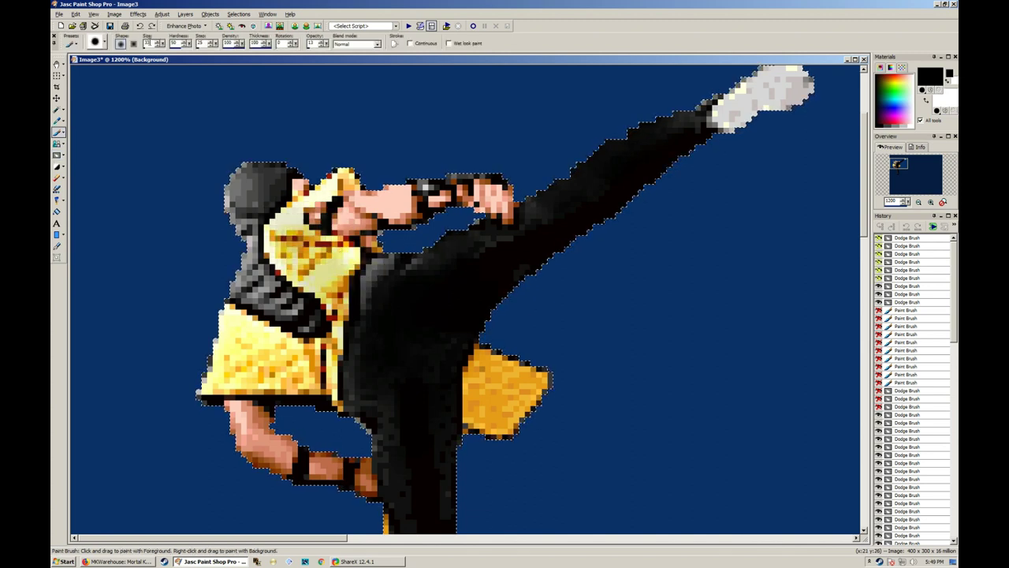
Set the Paint Brush size to 12 and build up black shading over the tunic's upper chest at opacity 13
double_click(149, 43)
type("12")
left_click(312, 252)
left_click(306, 246)
left_click(315, 242)
left_click(301, 243)
left_click(299, 256)
left_click(321, 250)
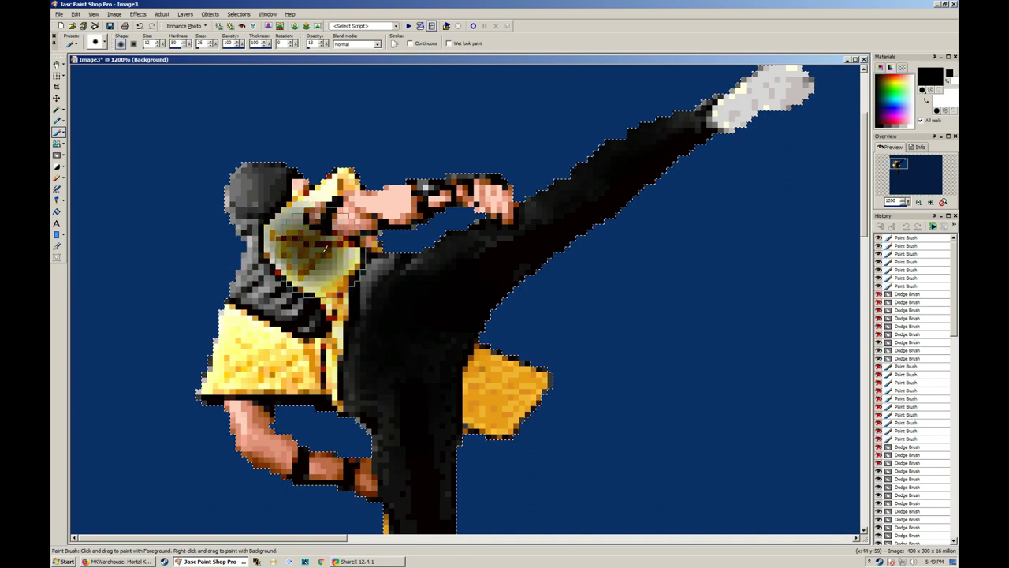
mouse_move(323, 247)
left_mouse_down()
mouse_move(300, 237)
mouse_move(316, 260)
mouse_move(292, 252)
mouse_move(324, 253)
mouse_move(292, 236)
mouse_move(331, 244)
mouse_move(316, 253)
mouse_move(310, 239)
mouse_move(299, 252)
mouse_move(315, 263)
left_mouse_up()
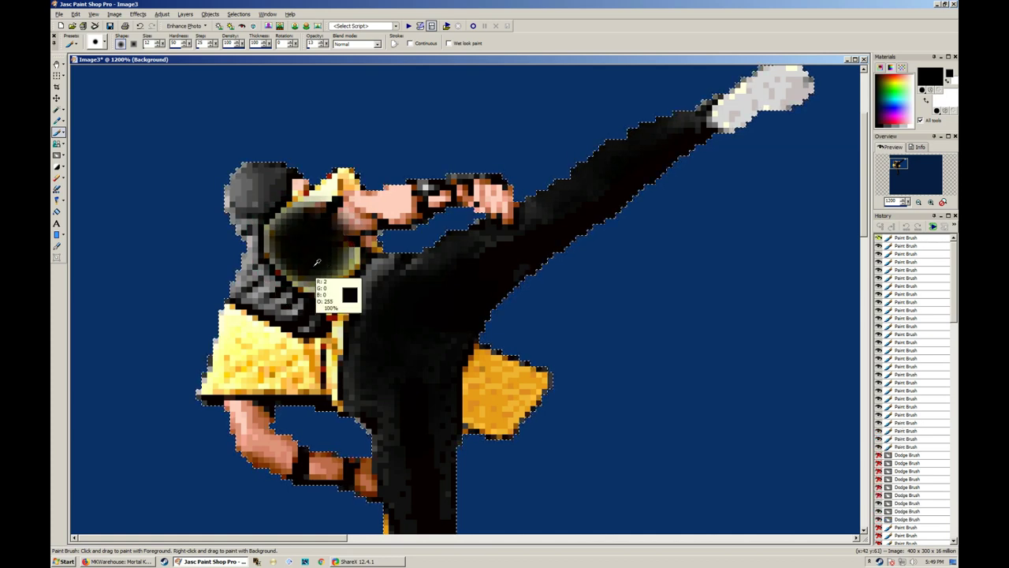
Undo the black shading painted over the tunic's upper chest
key("ctrl+z")
key("ctrl+z")
key("ctrl+z")
key("ctrl+z")
key("ctrl+z")
key("ctrl+z")
key("ctrl+z")
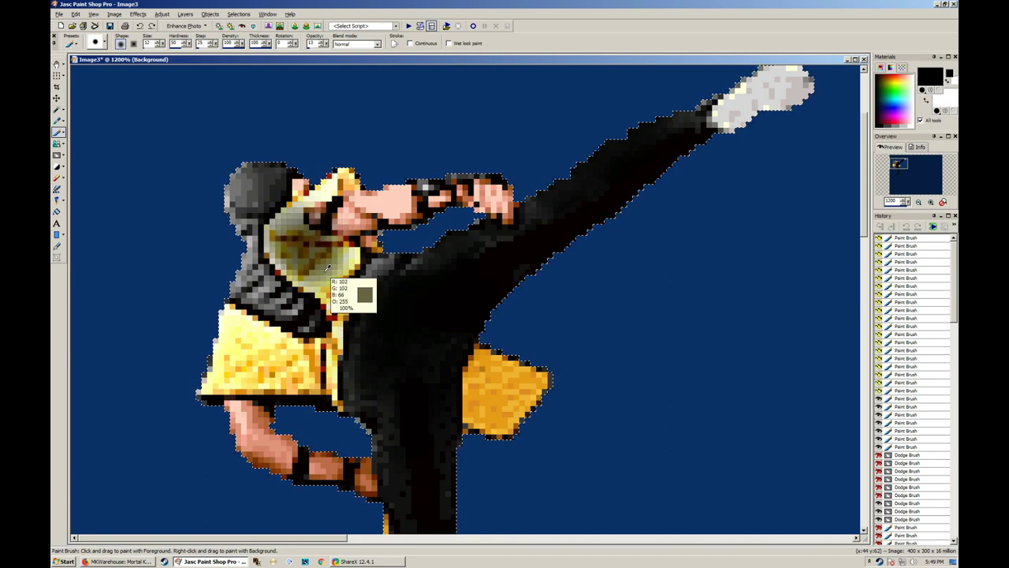
key("ctrl+z")
key("ctrl+z")
key("ctrl+z")
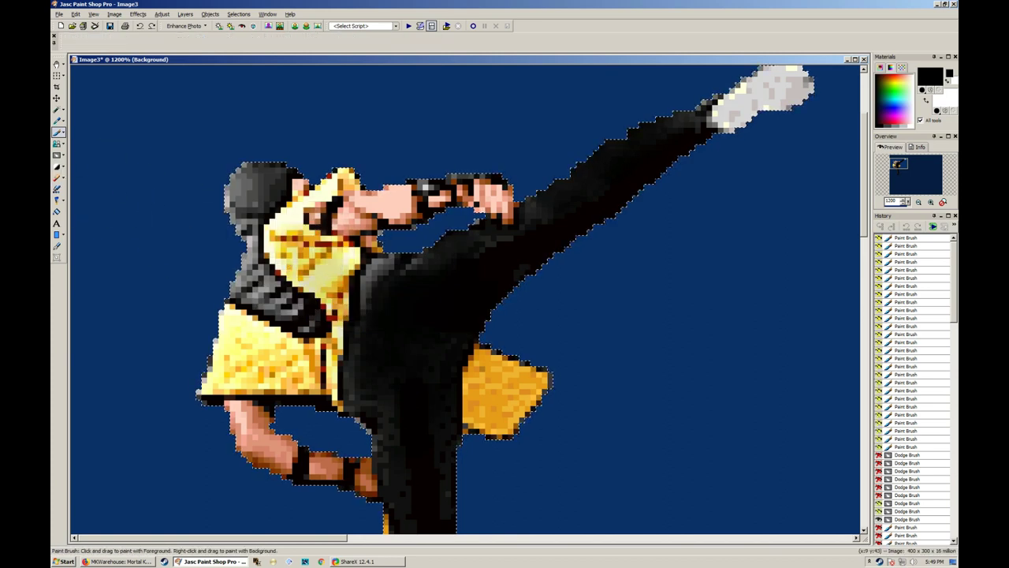
Clear the selection and try the Soften Brush at size 2 and opacity 33 on the tunic's upper chest
key("s")
key("ctrl+d")
left_click(63, 156)
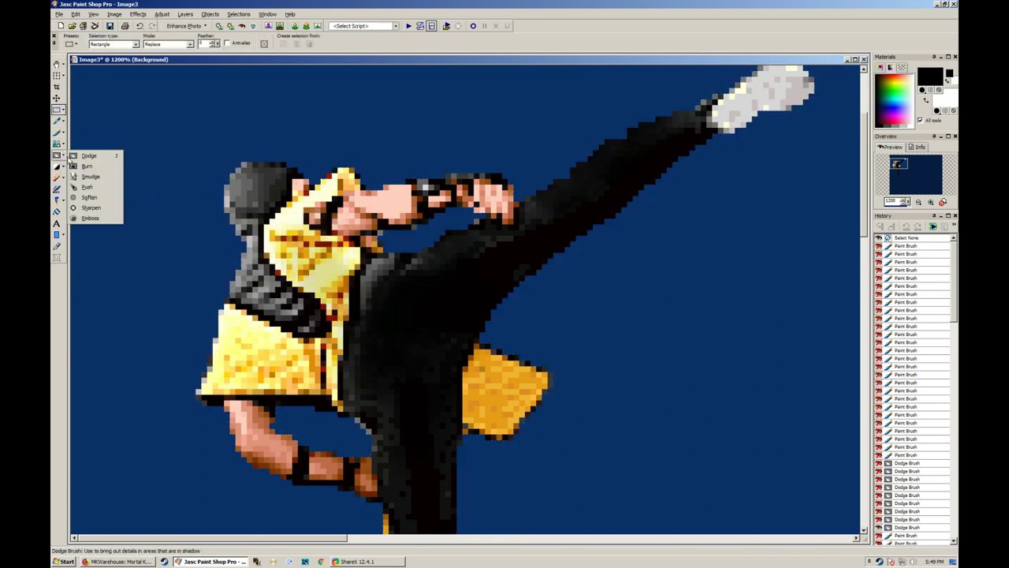
left_click(91, 197)
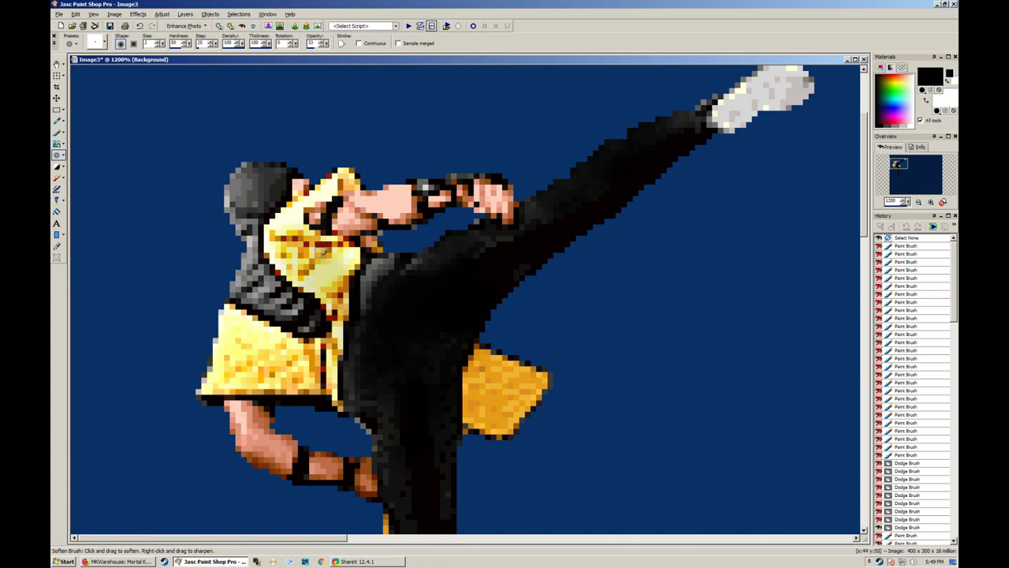
mouse_move(323, 250)
left_mouse_down()
mouse_move(300, 240)
mouse_move(300, 231)
mouse_move(305, 245)
mouse_move(328, 222)
mouse_move(303, 235)
left_mouse_up()
Try the Sharpen Brush at size 33 and opacity 33 with repeated dabs over the tunic's upper chest
left_click(58, 155)
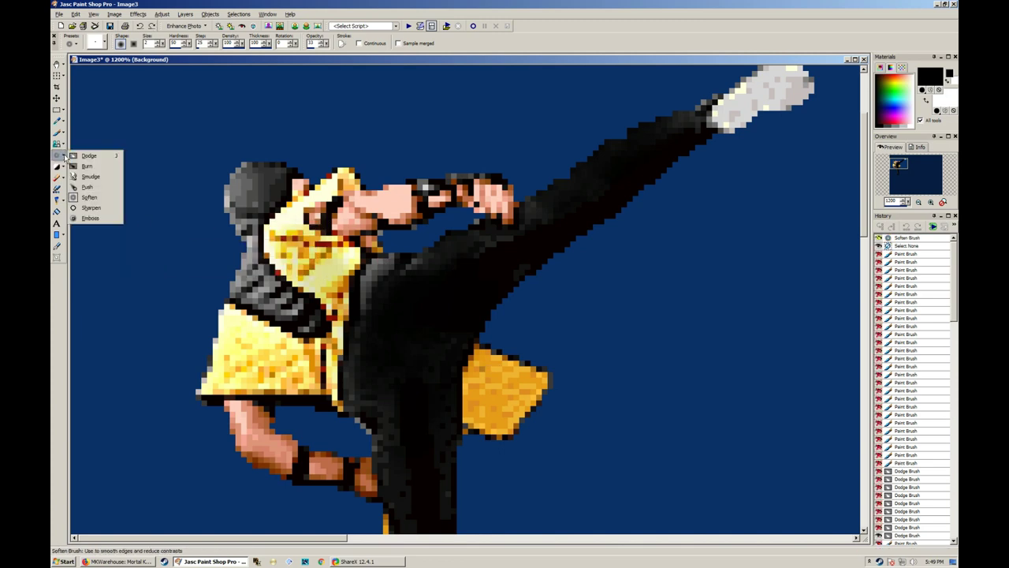
left_click(101, 210)
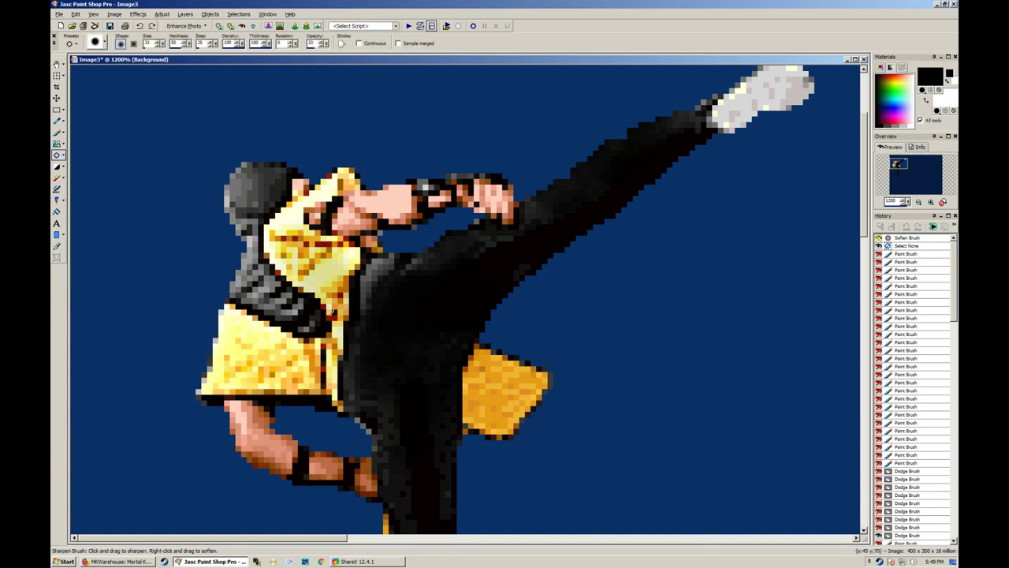
left_click(314, 276)
left_click(312, 268)
left_click(312, 260)
left_click(311, 256)
left_click(313, 251)
left_click(313, 247)
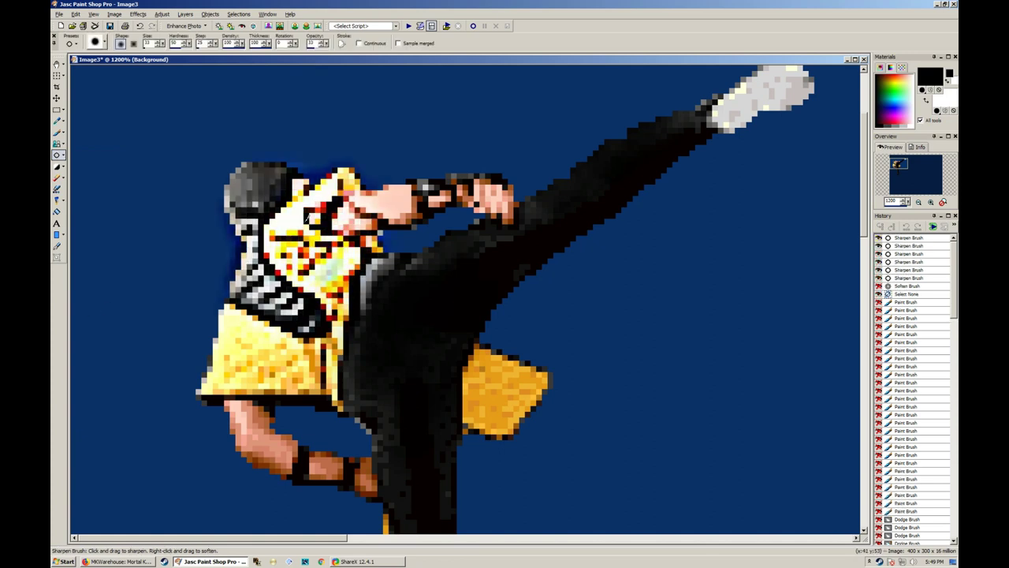
left_click(317, 246)
left_click(324, 248)
Undo the sharpening strokes on the upper chest and clear the restored selection around the sprite
scroll(391, 288, "down", 4)
scroll(169, 214, "down", 1)
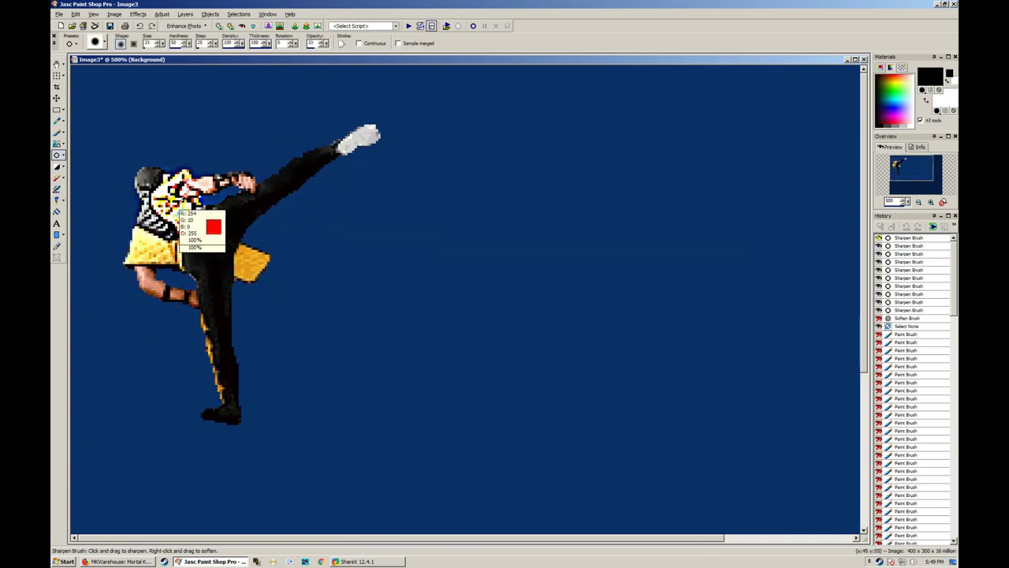
scroll(192, 263, "up", 3)
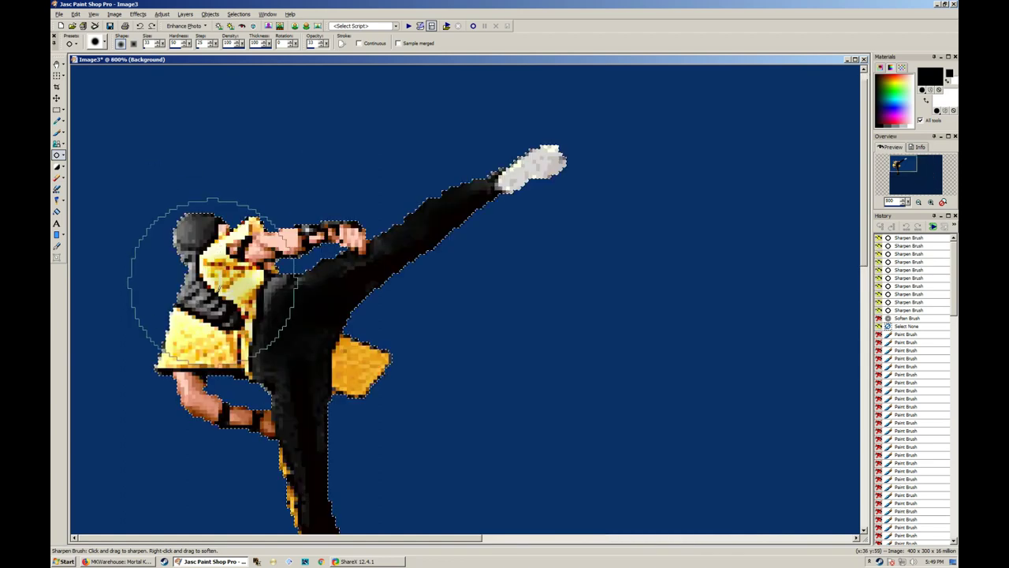
key("s")
right_click(113, 180)
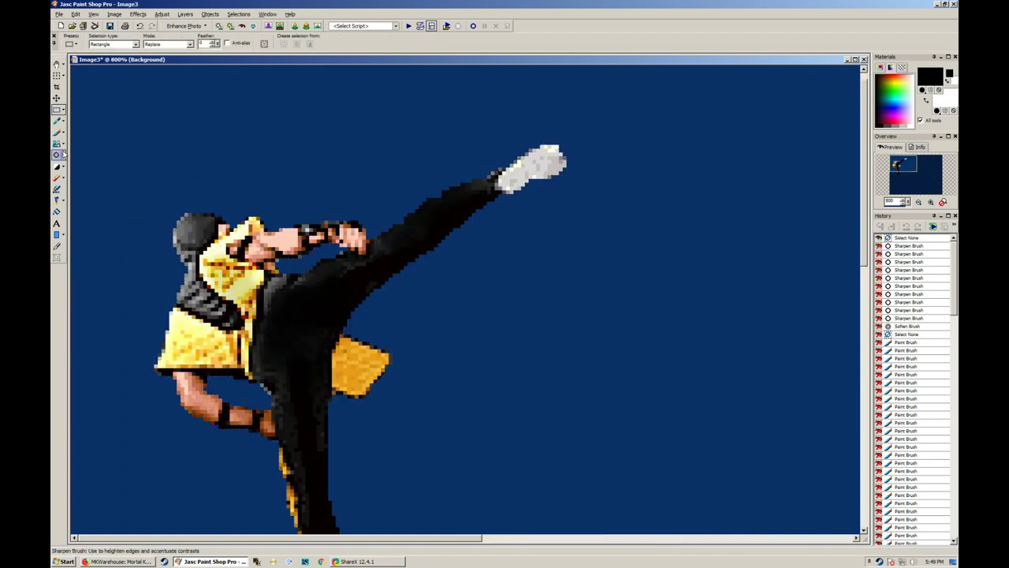
left_click(63, 155)
left_click(64, 167)
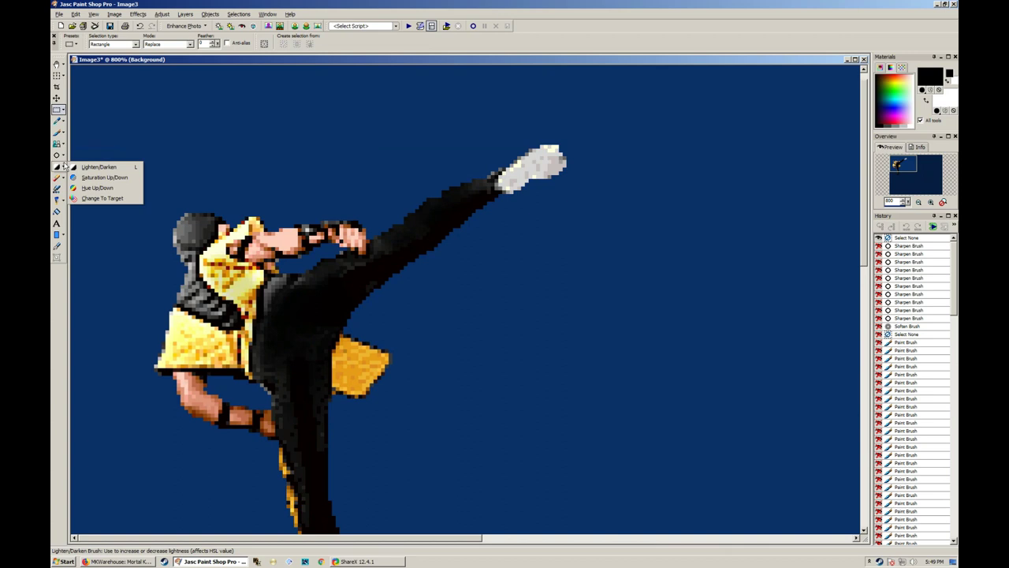
left_click(58, 178)
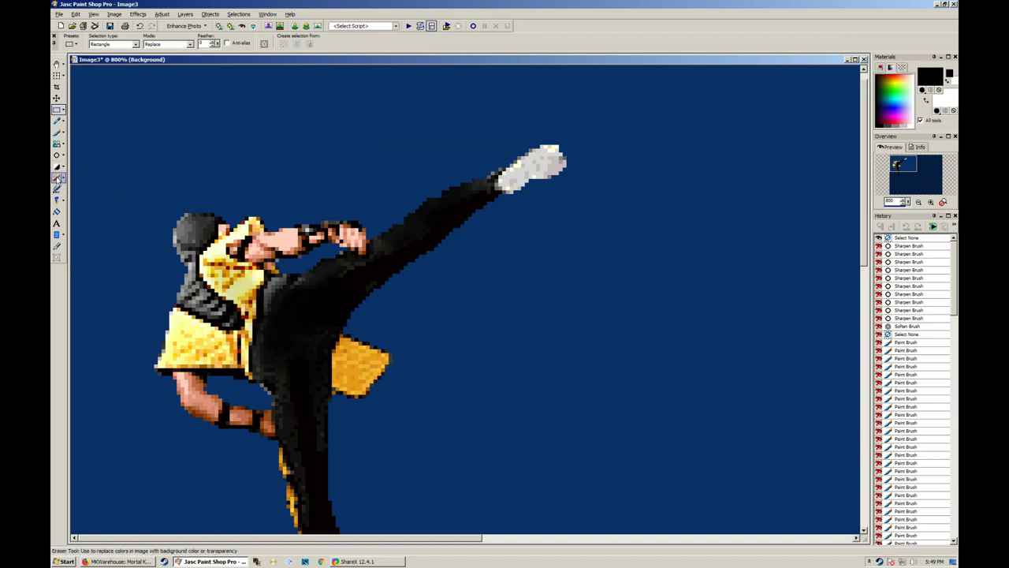
scroll(154, 196, "down", 4)
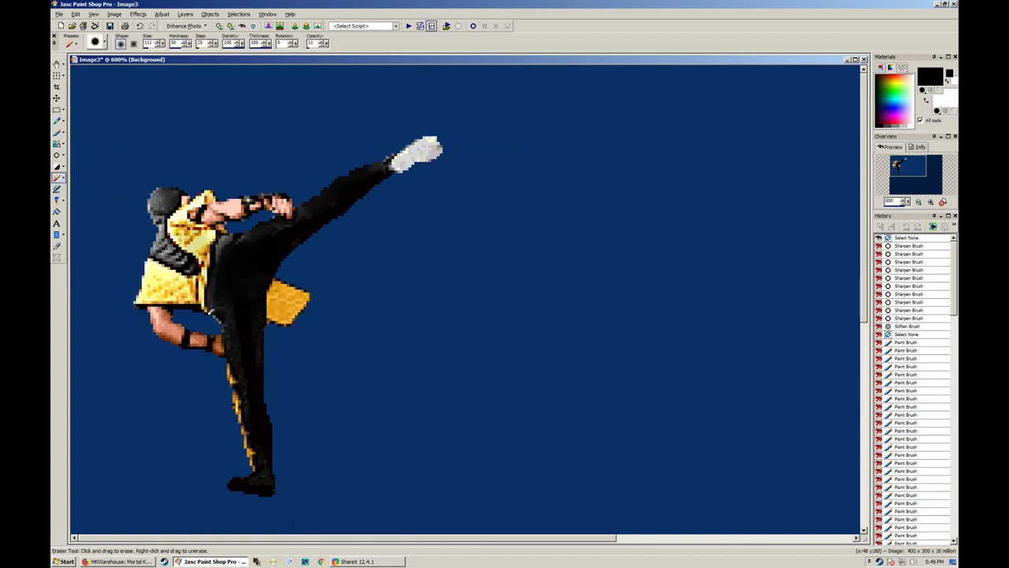
scroll(450, 299, "up", 4)
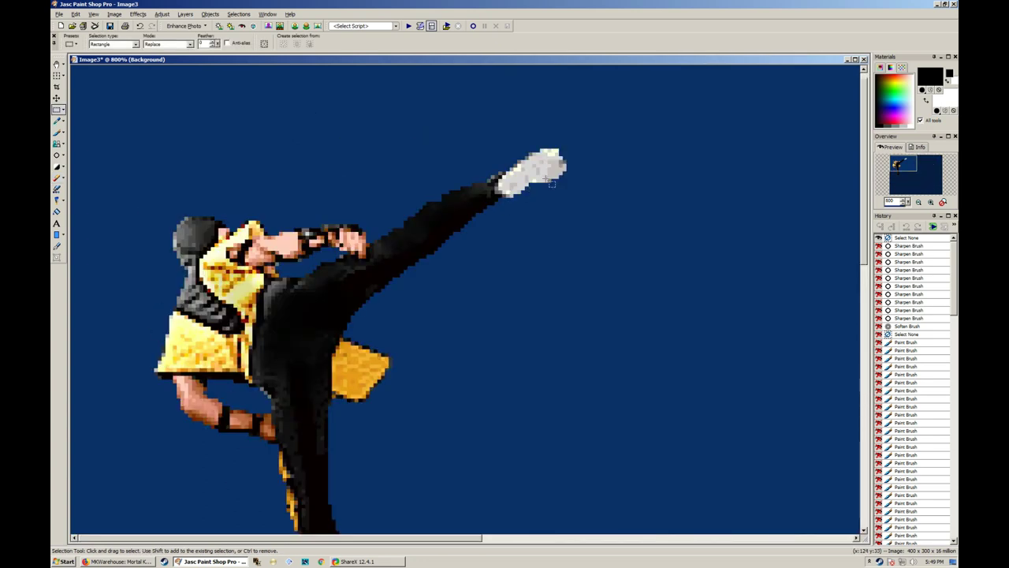
Practise rectangular selections on the raised leg and the lower tunic, copying the tunic area and clearing the selection
key("s")
left_click_drag(608, 122, 372, 291)
left_click(211, 344)
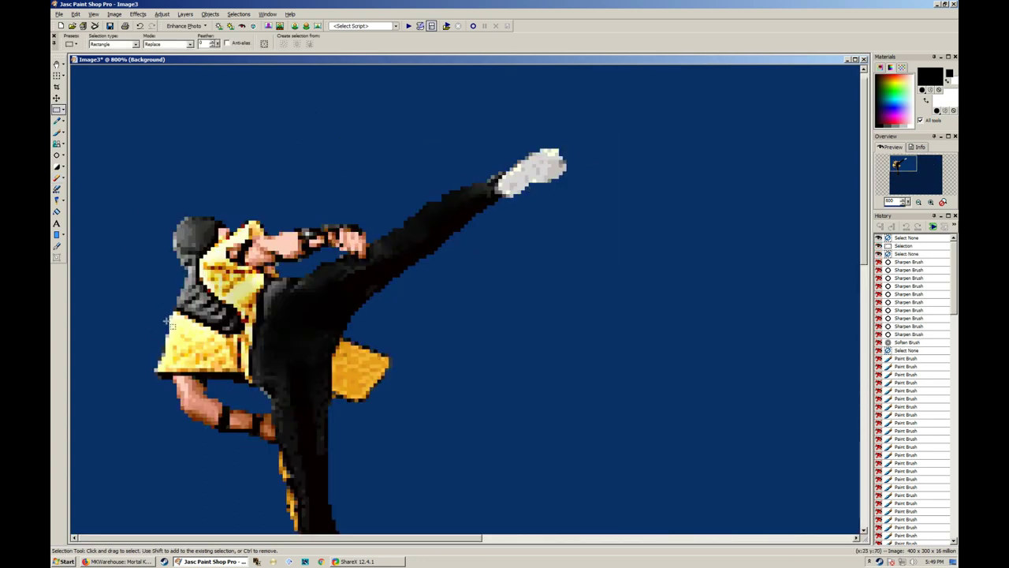
left_click_drag(237, 371, 238, 372)
key("ctrl+c")
left_click(291, 351)
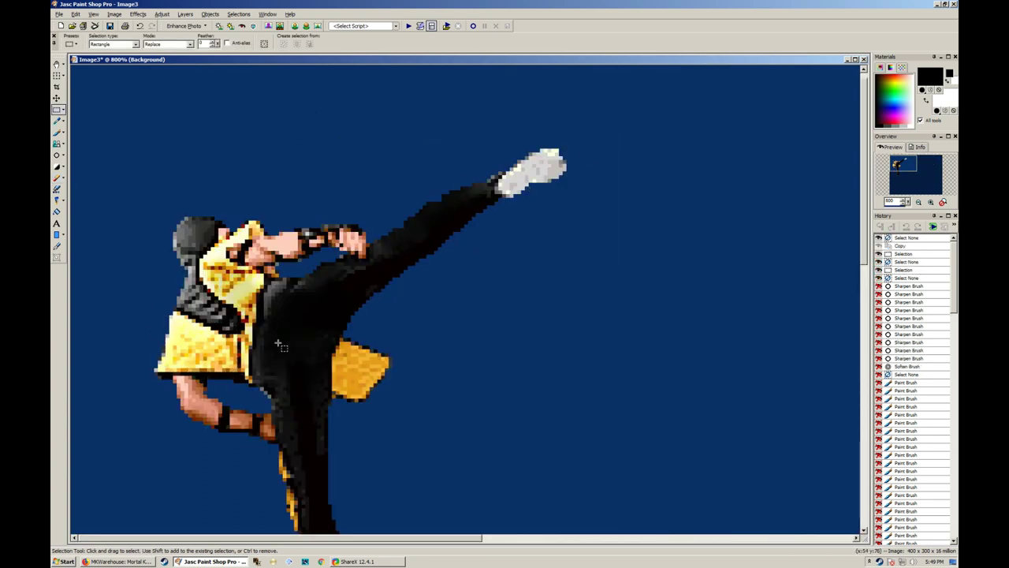
Try flood-filling the blue background and the gap beneath the raised arm with black at tolerance 1, undoing each fill
scroll(270, 341, "down", 4)
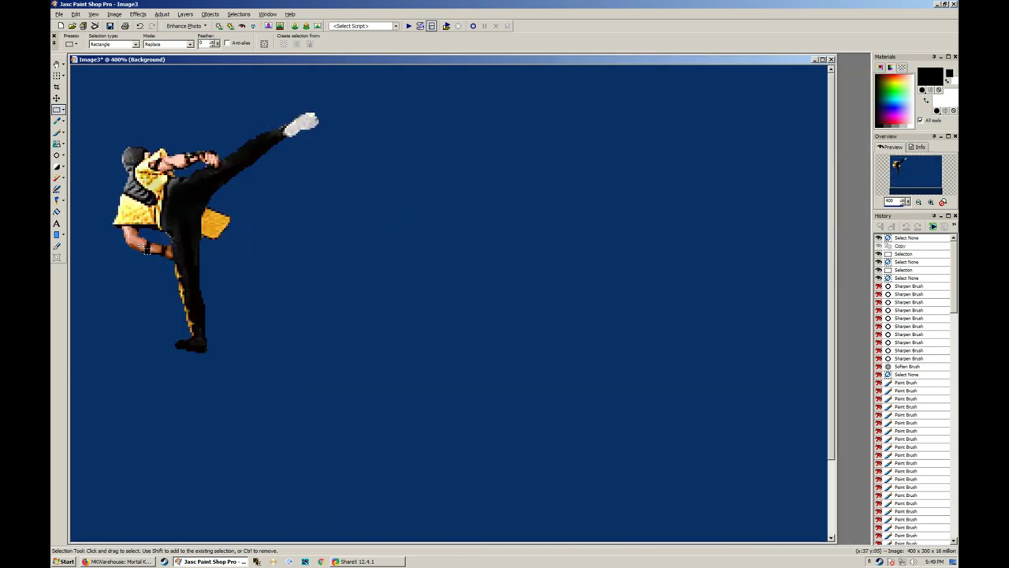
key("t")
left_click(56, 212)
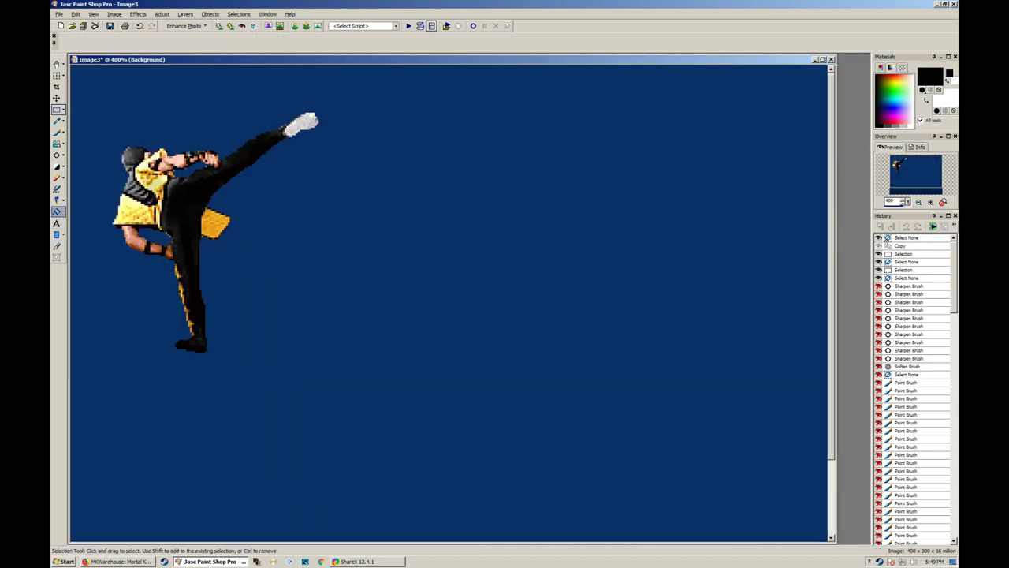
scroll(156, 255, "up", 2)
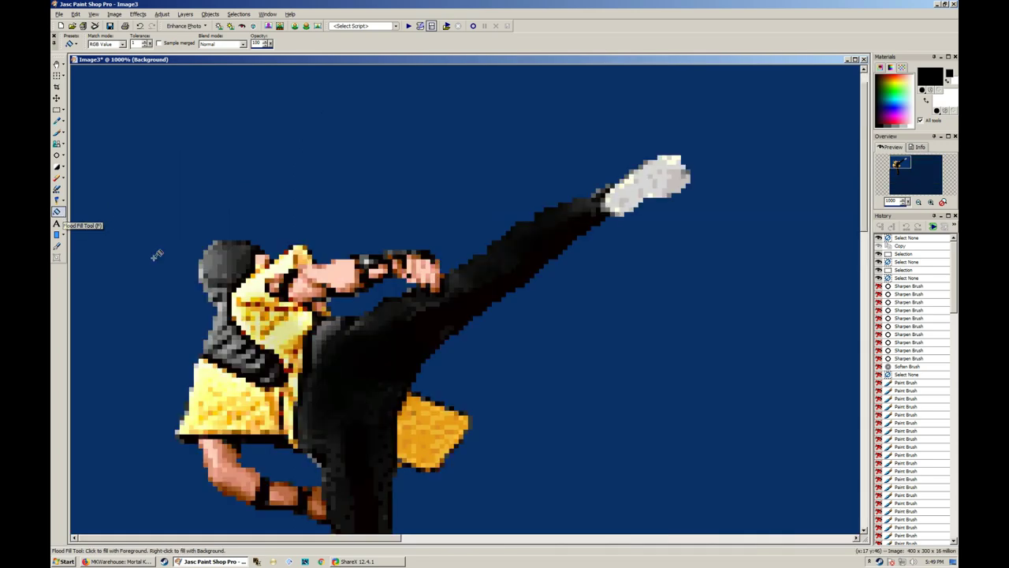
left_click(282, 172)
scroll(282, 174, "down", 2)
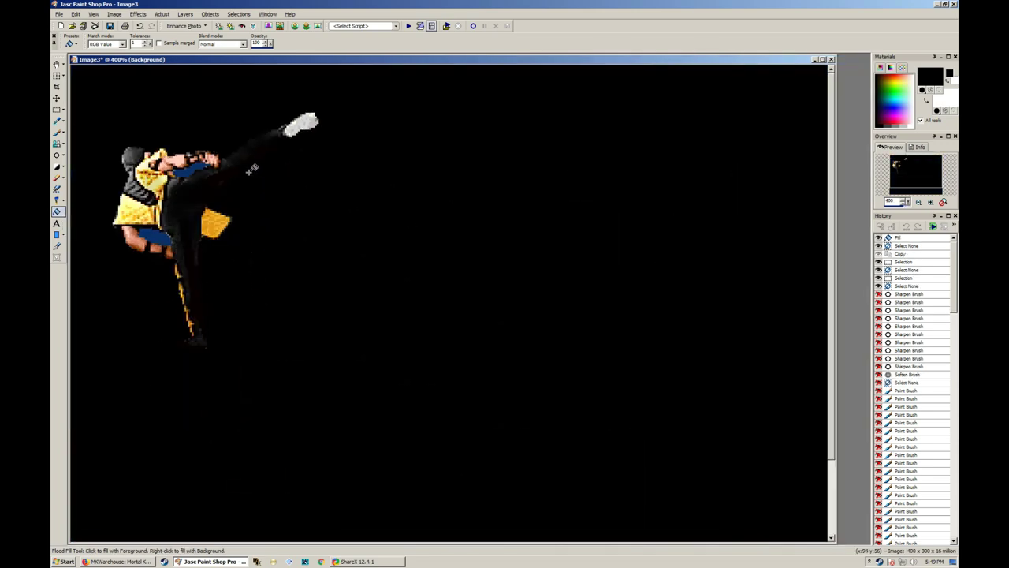
key("ctrl+z")
left_click(193, 167)
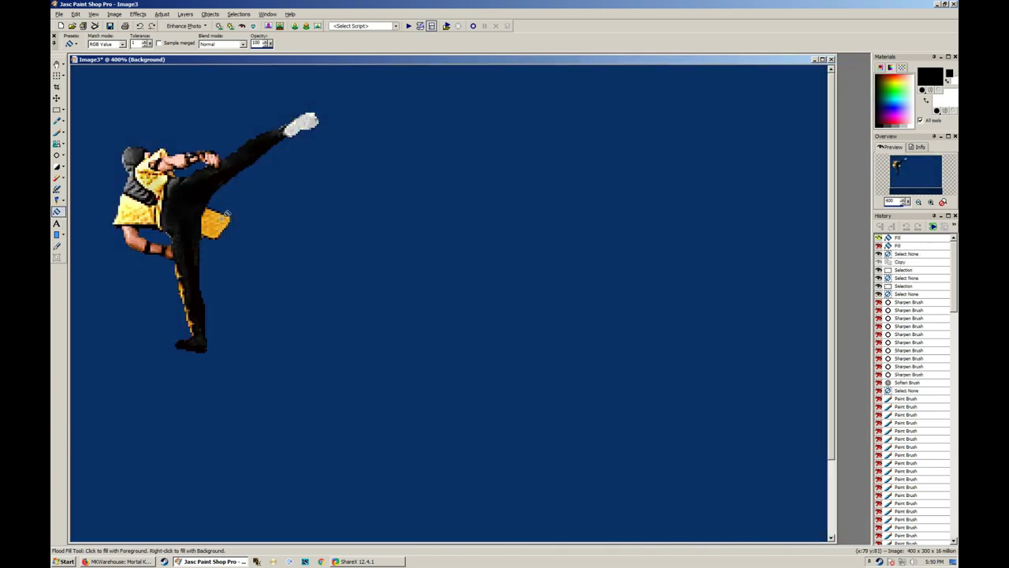
left_click(538, 210)
key("ctrl+z")
Flood-fill several patches of the black trousers with the white background color at tolerance 1
scroll(302, 156, "down", 2)
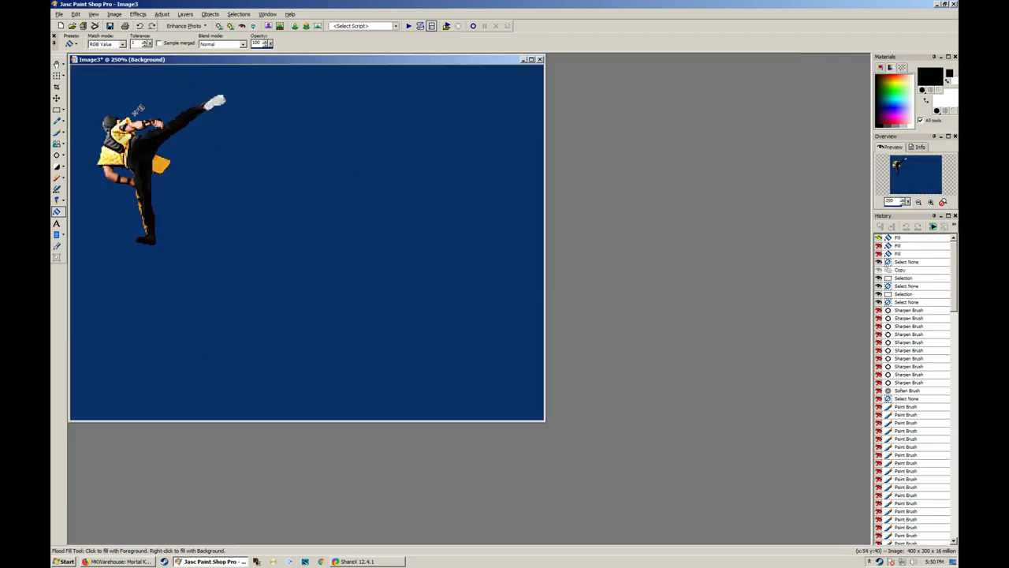
right_click(145, 140)
right_click(145, 154)
right_click(145, 183)
right_click(149, 146)
right_click(145, 154)
right_click(139, 168)
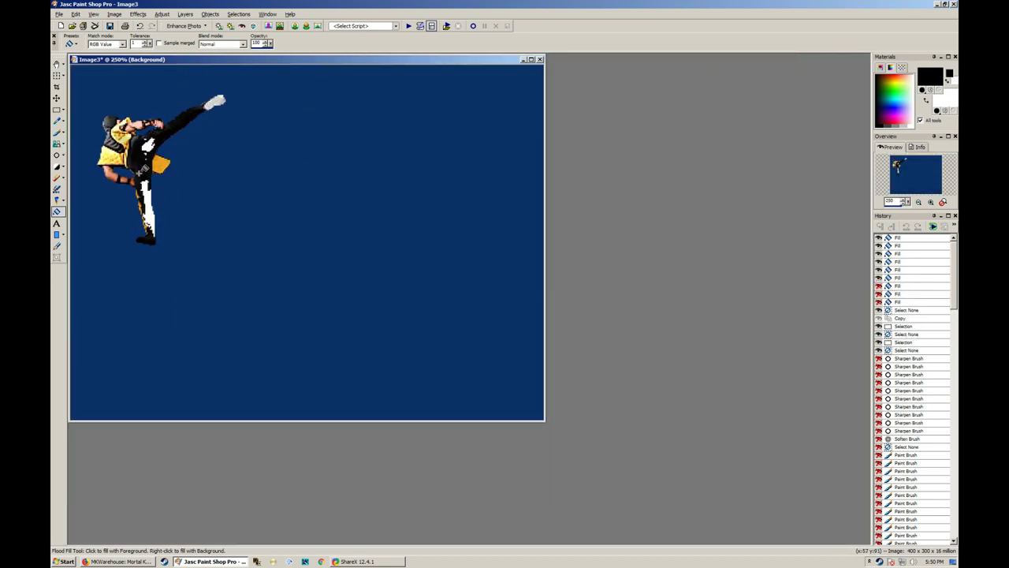
right_click(135, 151)
right_click(124, 136)
scroll(183, 214, "up", 6)
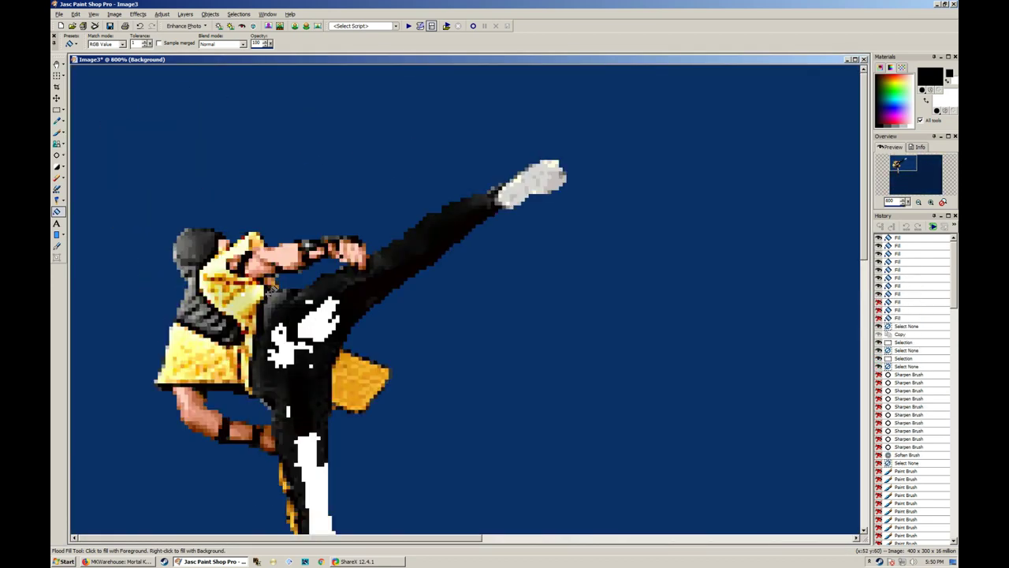
Undo all the white fills on the trousers
scroll(311, 322, "down", 3)
key("ctrl+z")
key("ctrl+z")
key("ctrl+z")
key("ctrl+z")
key("ctrl+z")
key("ctrl+z")
key("ctrl+z")
key("ctrl+z")
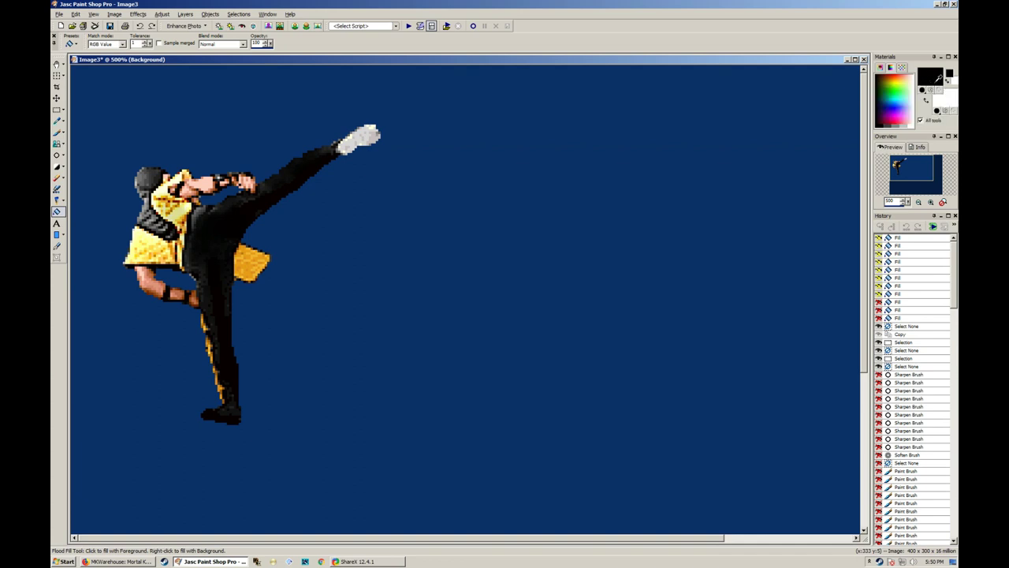
Open and dismiss the recent colors, and try filling the blue background with black again, undoing each fill
right_click(948, 99)
left_click(856, 117)
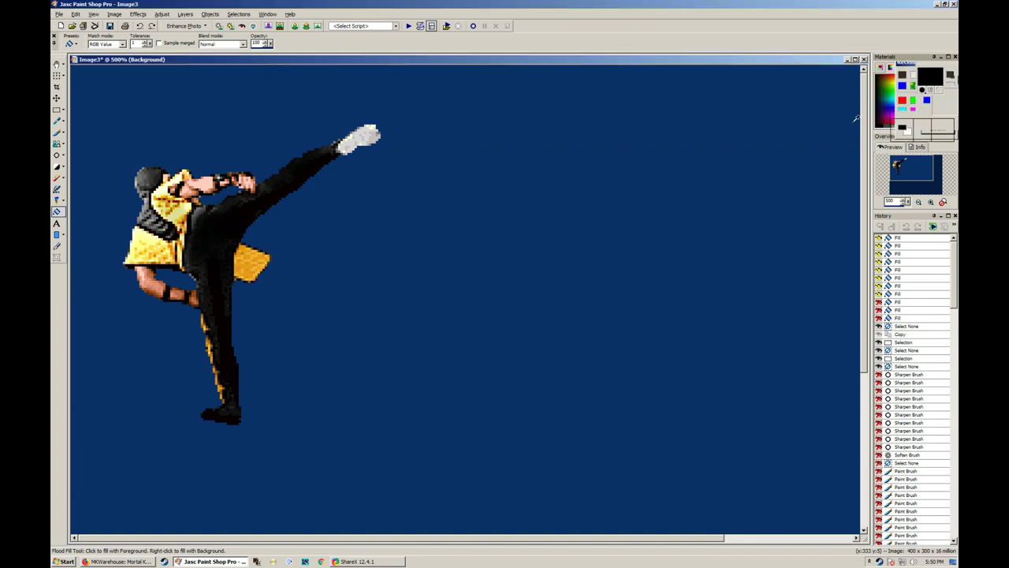
left_click(652, 164)
key("ctrl+z")
left_click(650, 166)
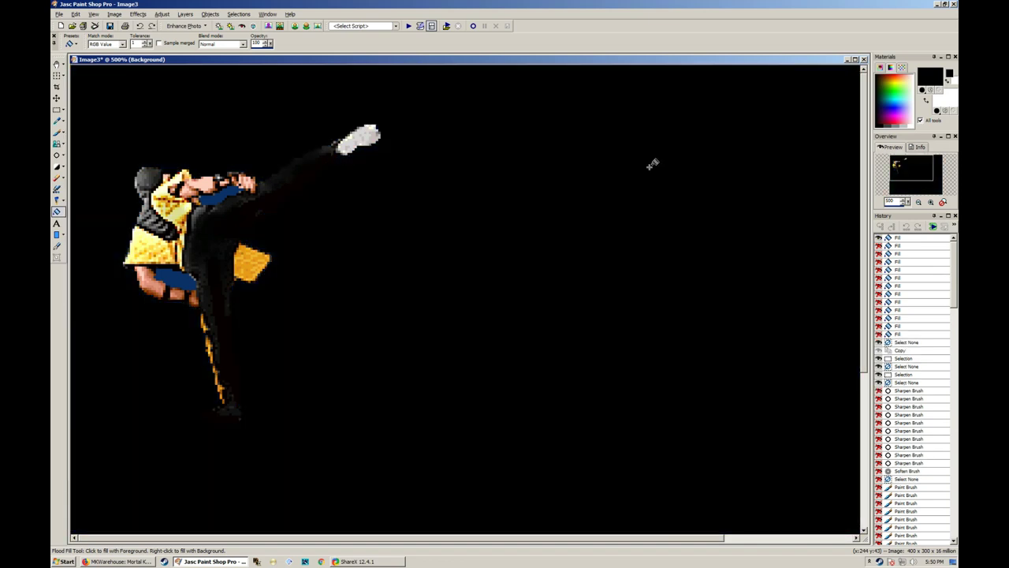
key("ctrl+z")
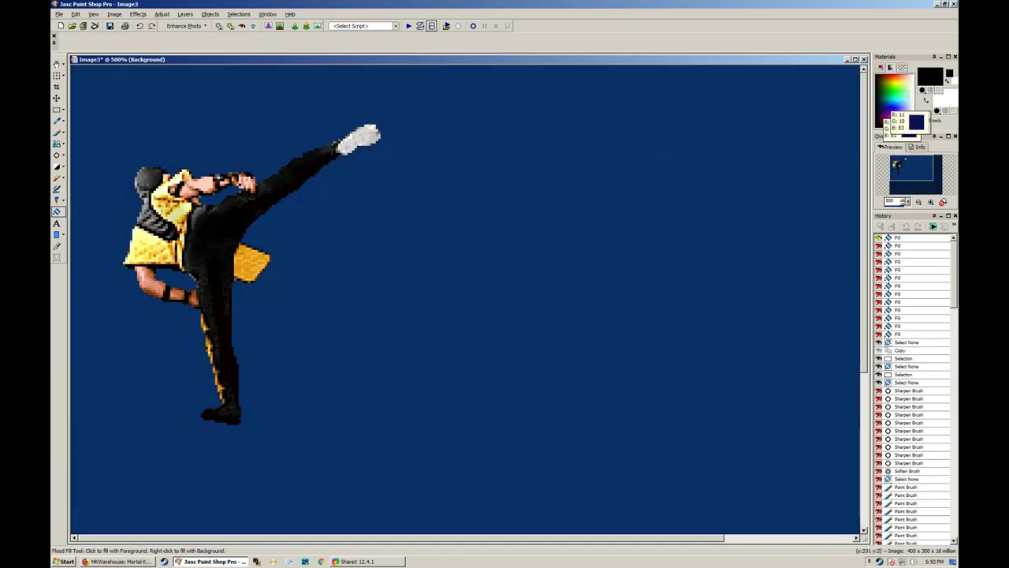
Move the image window toward the middle of the workspace and select a rectangular area around the whole sprite
left_click(56, 133)
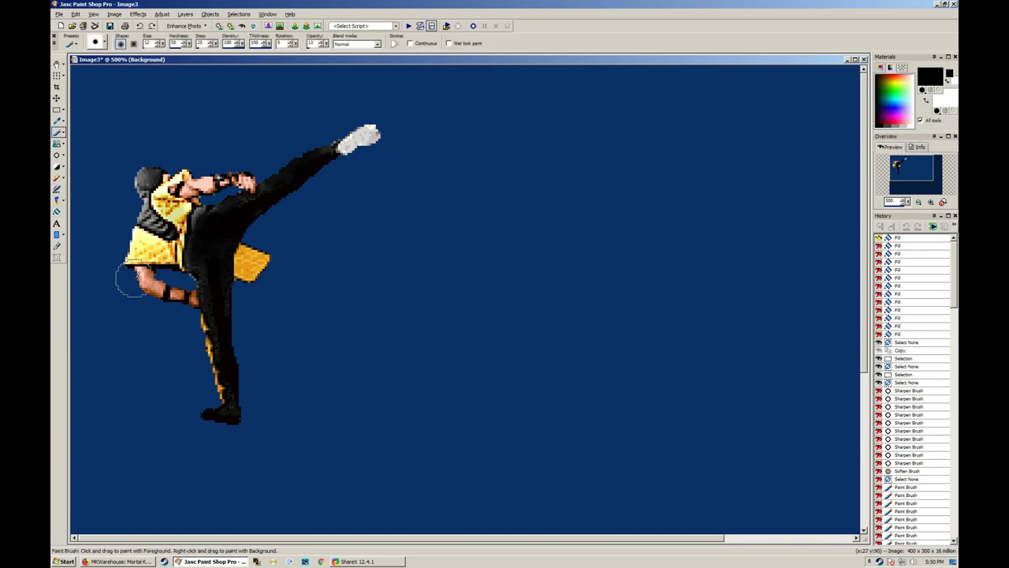
left_click(57, 110)
scroll(198, 158, "down", 3)
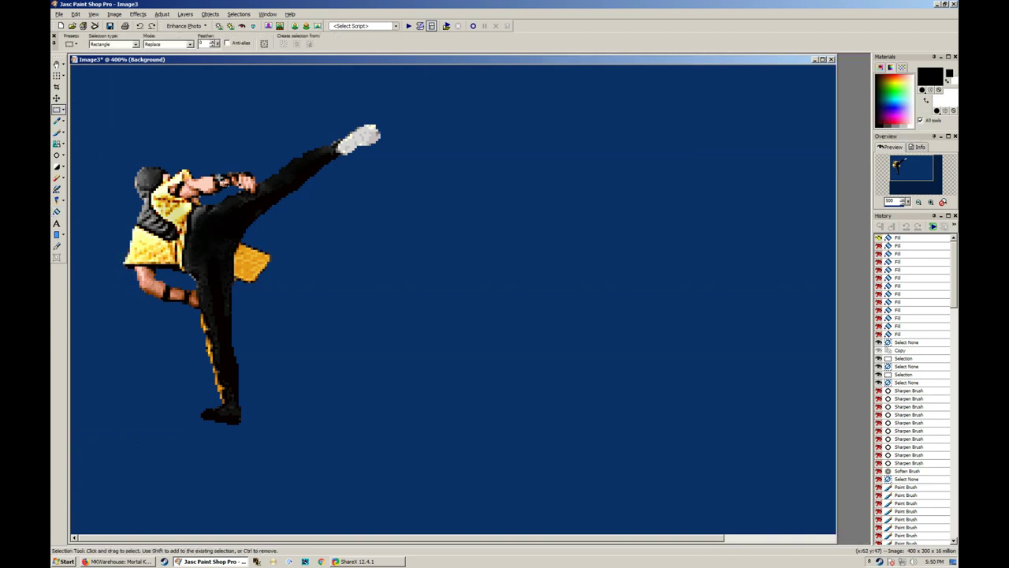
scroll(211, 103, "up", 1)
mouse_move(218, 61)
left_mouse_down()
mouse_move(309, 84)
mouse_move(298, 83)
left_mouse_up()
left_click_drag(380, 103, 138, 311)
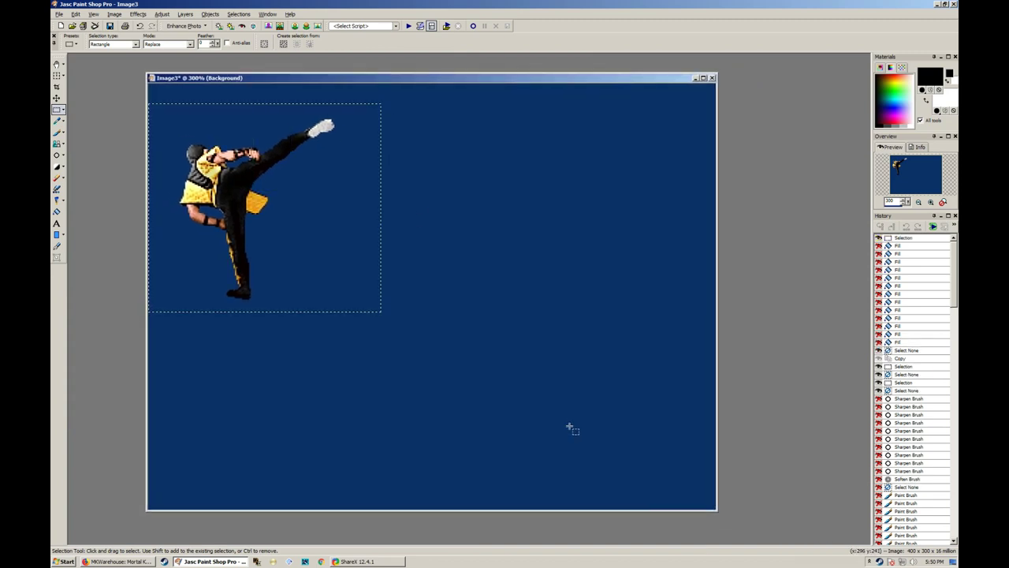
scroll(312, 278, "down", 1)
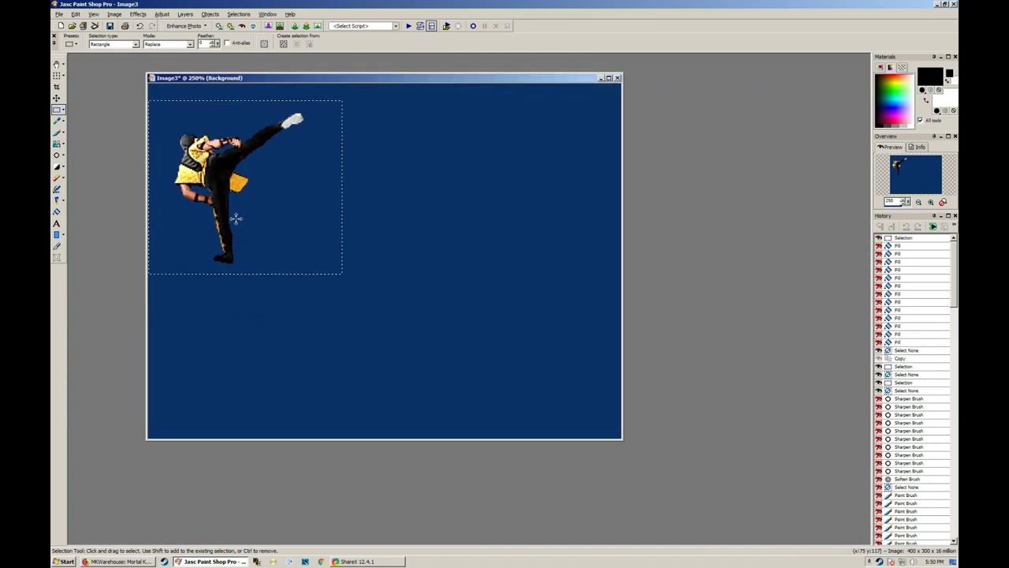
Undo the rectangular selection and the earlier history actions, and deselect the floating sprite
key("ctrl+d")
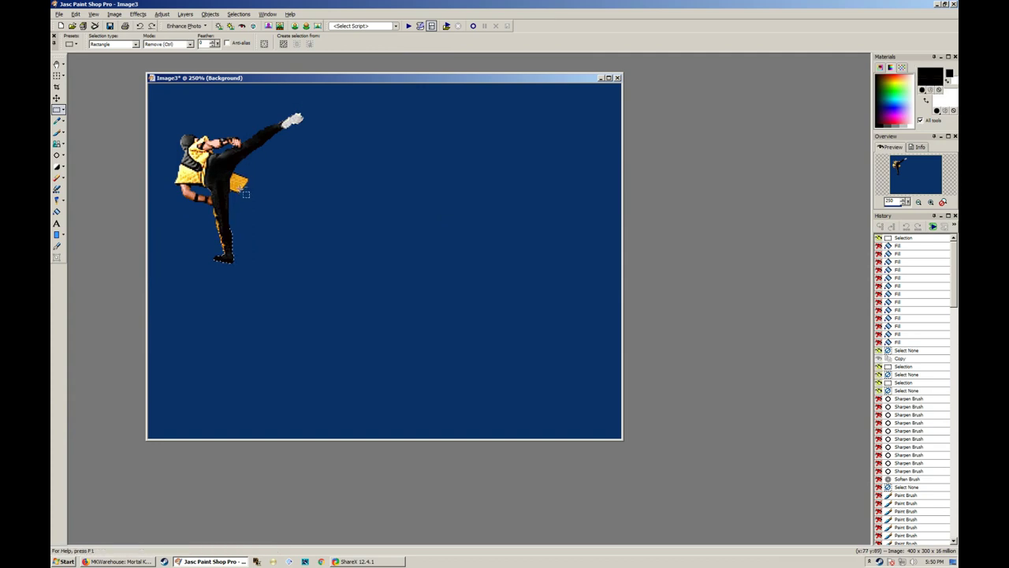
key("ctrl+z")
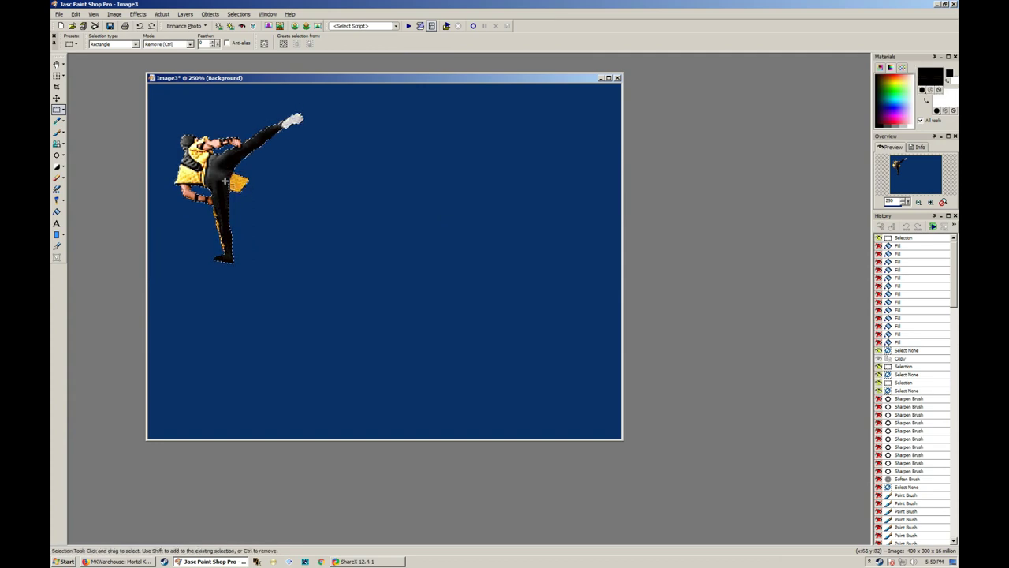
key("ctrl+z")
key("ctrl+z")
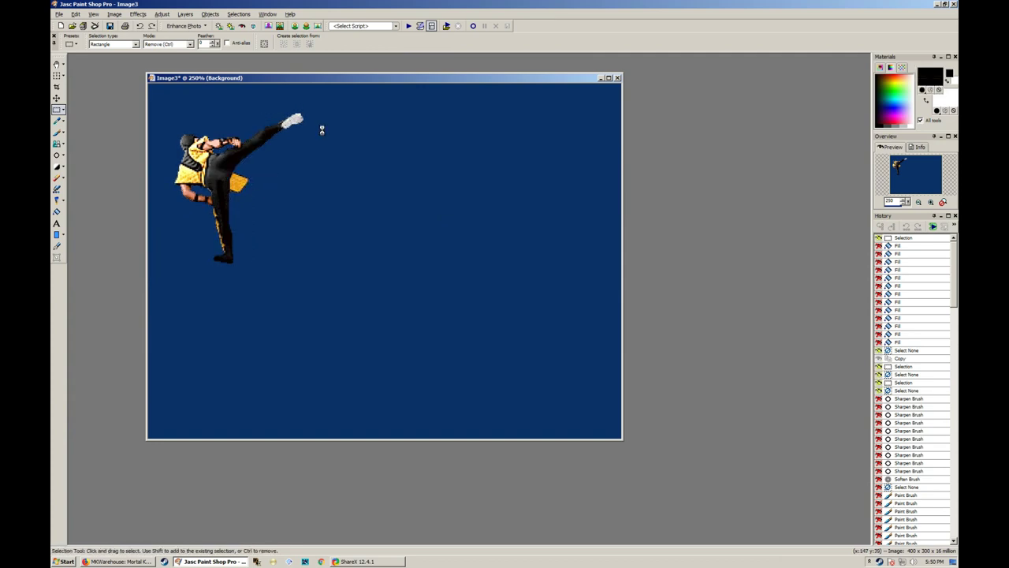
key("ctrl+z")
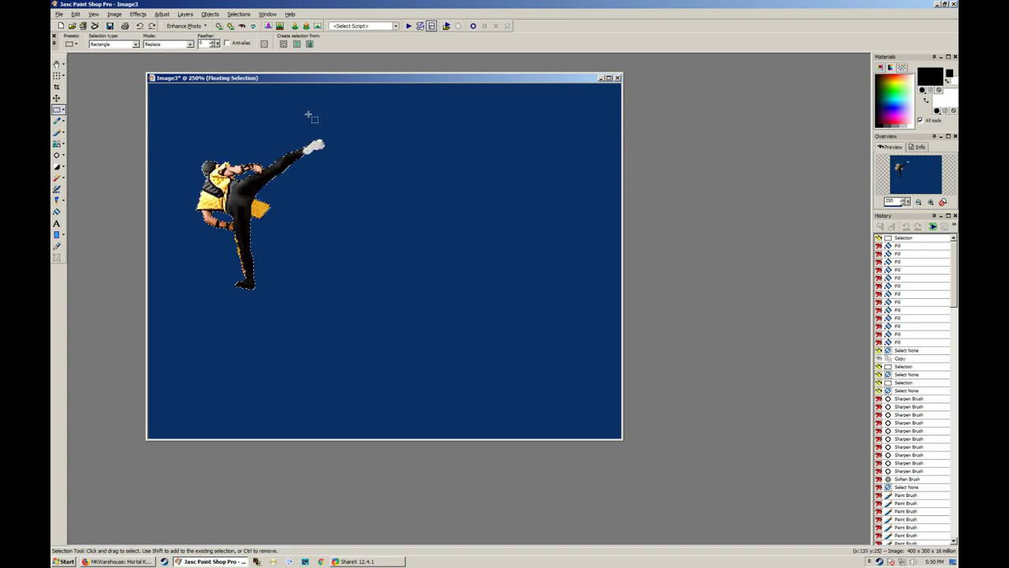
right_click(320, 227)
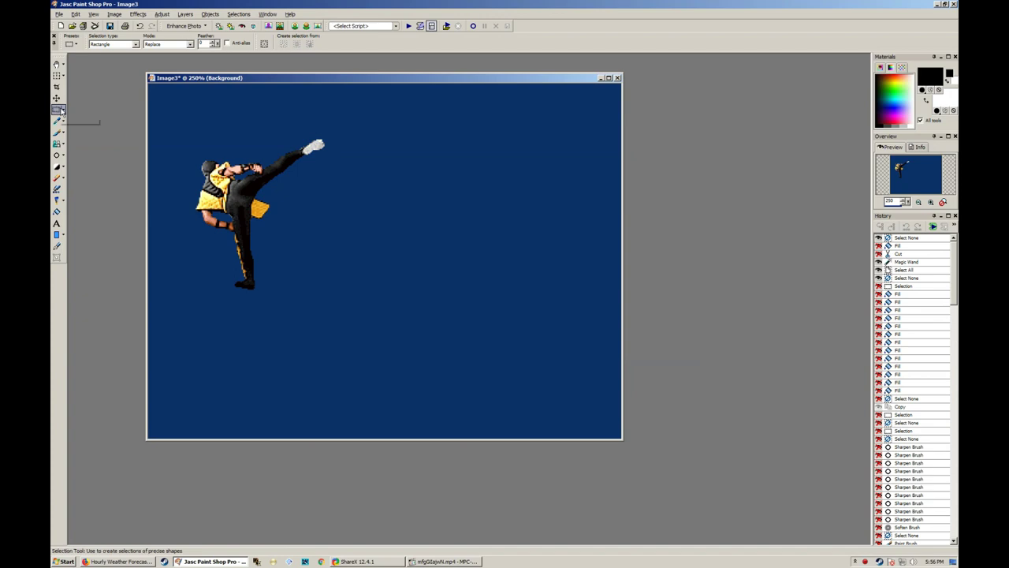
Activate the Magic Wand and switch to the Paint Brush at size 12 and opacity 13
left_click(63, 110)
left_click(83, 130)
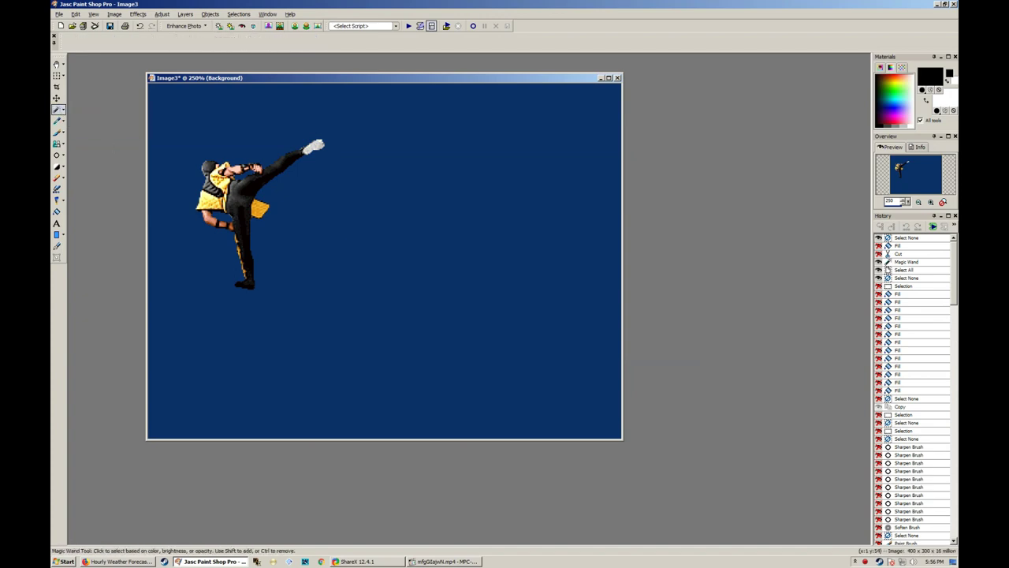
left_click(58, 132)
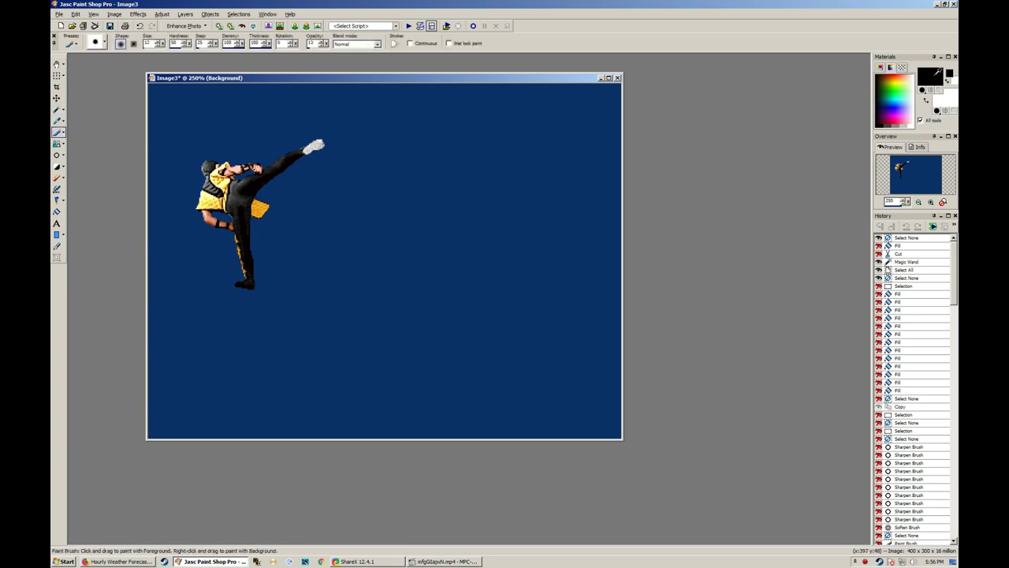
Set the foreground colour to orange-red (RGB 184, 55, 4) and the brush size to 3
left_click_drag(896, 78, 893, 77)
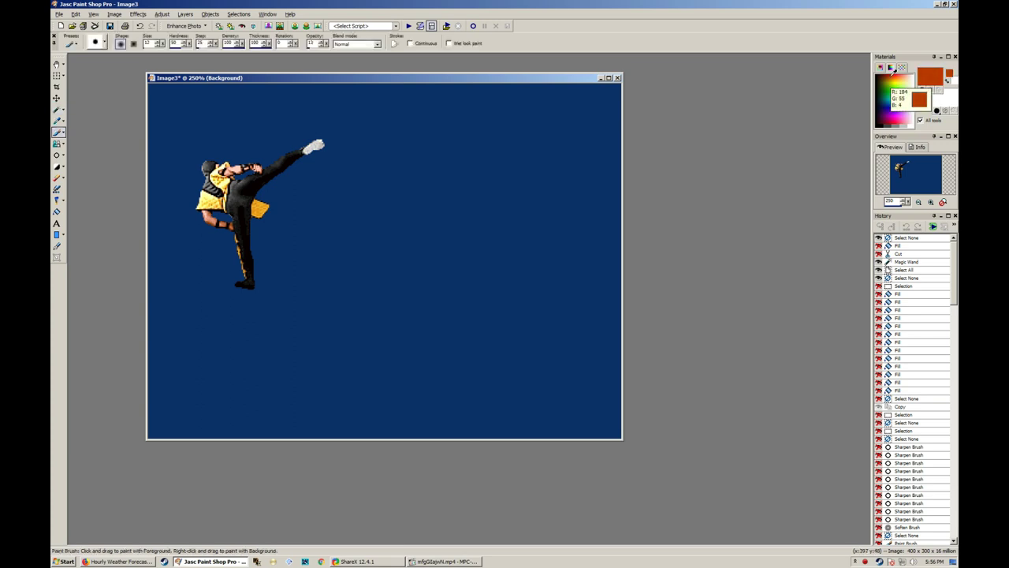
scroll(172, 207, "up", 2)
left_click_drag(154, 44, 133, 44)
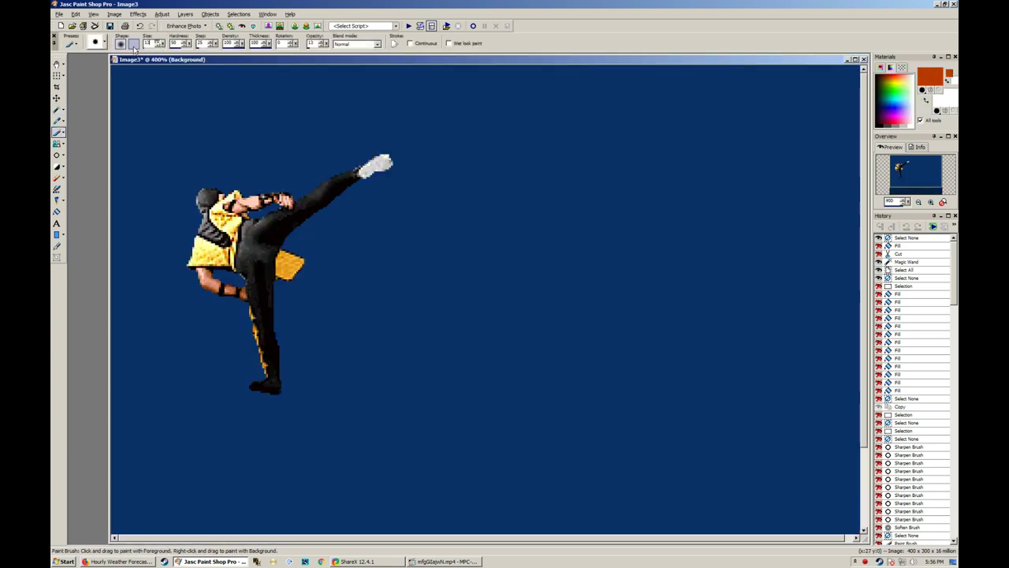
type("33")
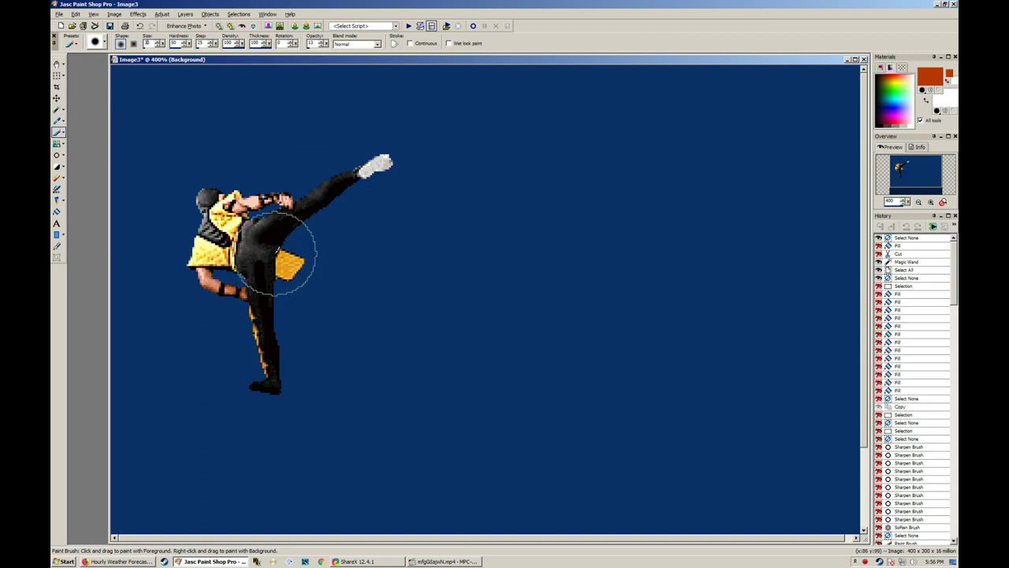
key("BackSpace")
Paint orange-red strokes from the sprite's hip across the hanging yellow cloth and out into the blue background
left_click_drag(303, 286, 348, 322)
mouse_move(273, 260)
left_mouse_down()
mouse_move(270, 252)
mouse_move(276, 265)
left_mouse_up()
left_click_drag(271, 251, 277, 268)
left_click_drag(272, 254, 286, 278)
left_click_drag(275, 260, 298, 292)
left_click_drag(282, 272, 319, 328)
left_click_drag(302, 292, 318, 330)
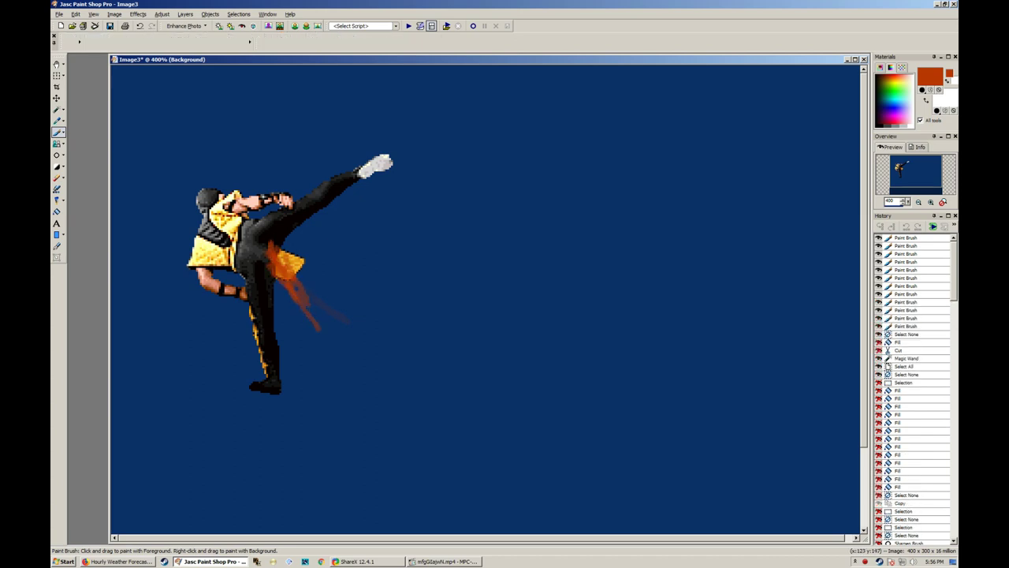
Try moving a rectangular selection around the orange-red strokes below the cloth, undo the move and deselect
key("s")
scroll(344, 323, "up", 2)
left_click_drag(391, 318, 301, 213)
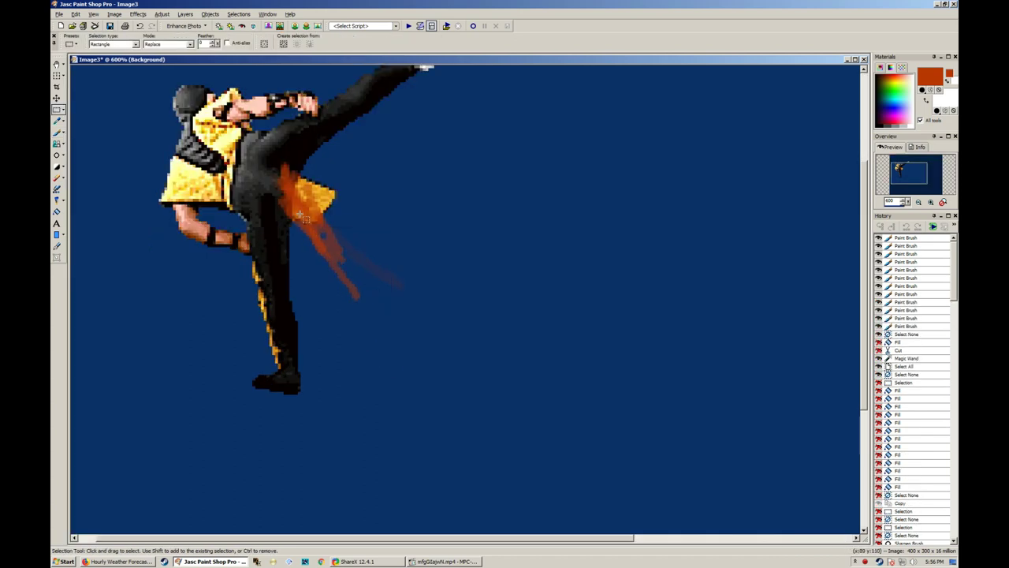
left_click_drag(328, 249, 363, 238)
key("ctrl+z")
key("ctrl+d")
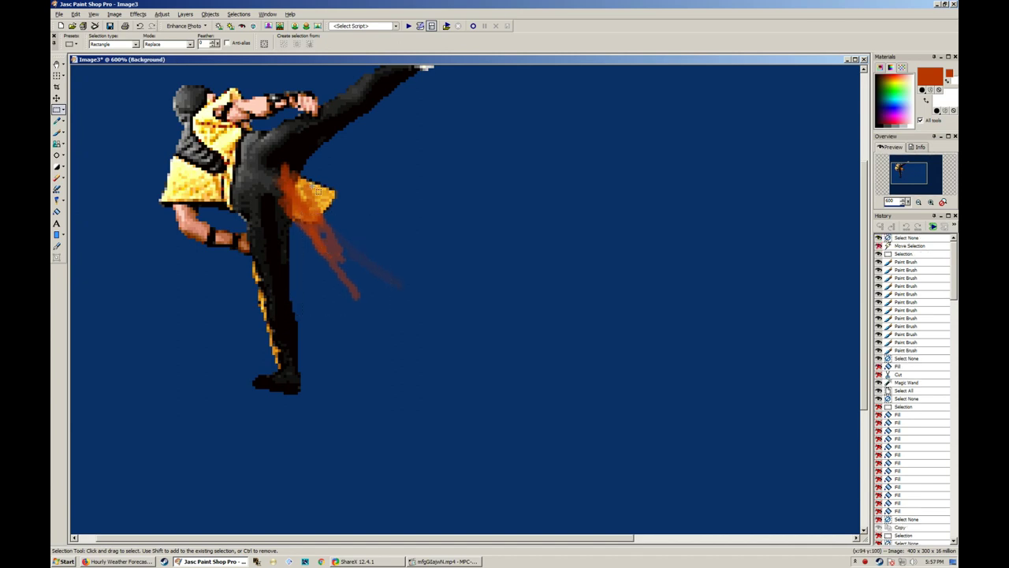
Try moving a narrow rectangular selection of the painted hip area sideways, undo the move and deselect
left_click_drag(292, 166, 272, 216)
left_click_drag(282, 194, 314, 191)
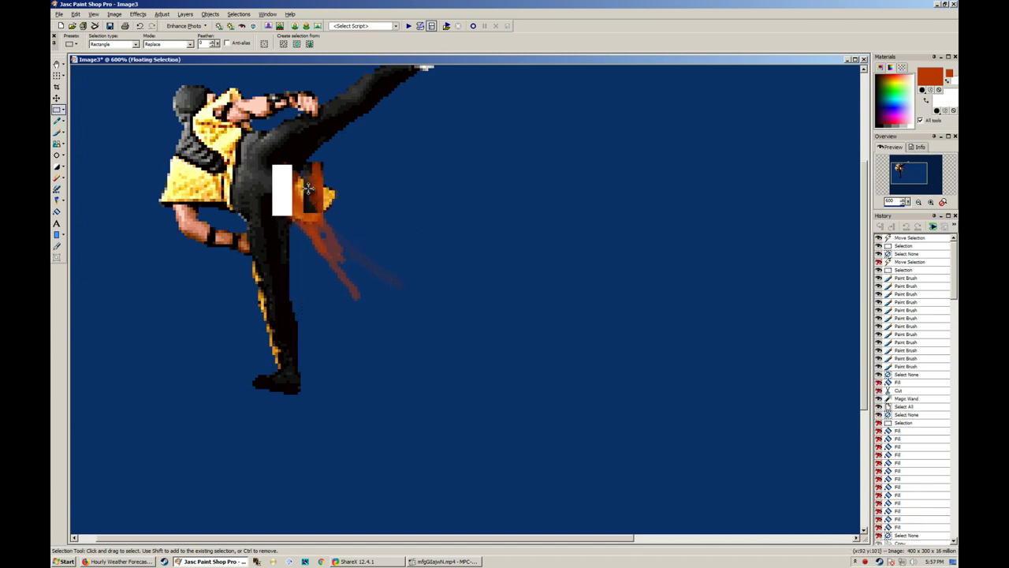
key("ctrl+z")
key("ctrl+d")
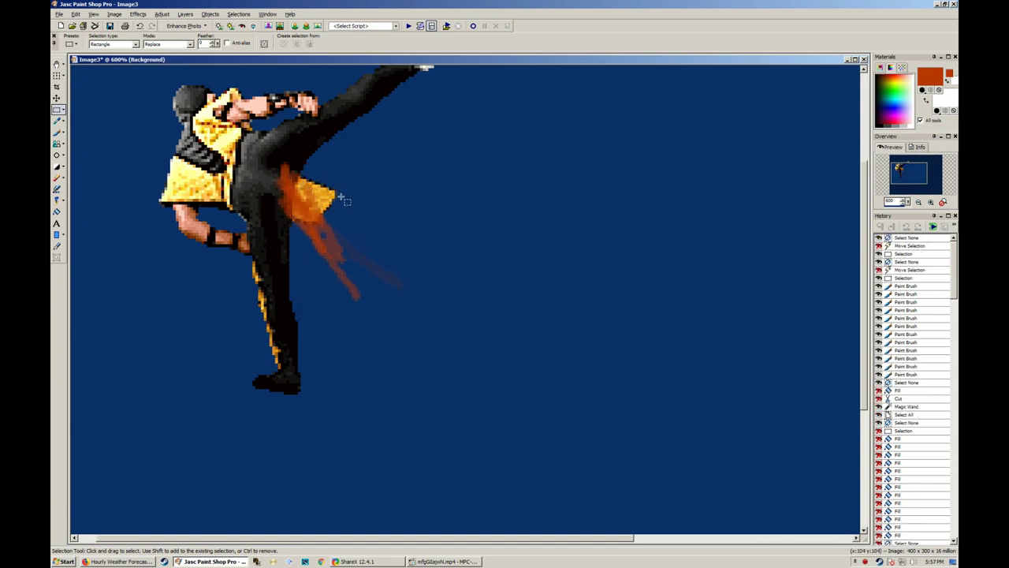
Undo the selections and all the orange-red brush strokes on the background layer
key("ctrl")
key("ctrl+z")
key("ctrl+z")
key("ctrl+z")
key("ctrl+z")
key("ctrl+z")
key("ctrl+z")
key("ctrl+z")
key("ctrl+z")
key("ctrl+z")
key("ctrl+z")
key("ctrl+z")
key("ctrl+z")
key("ctrl+z")
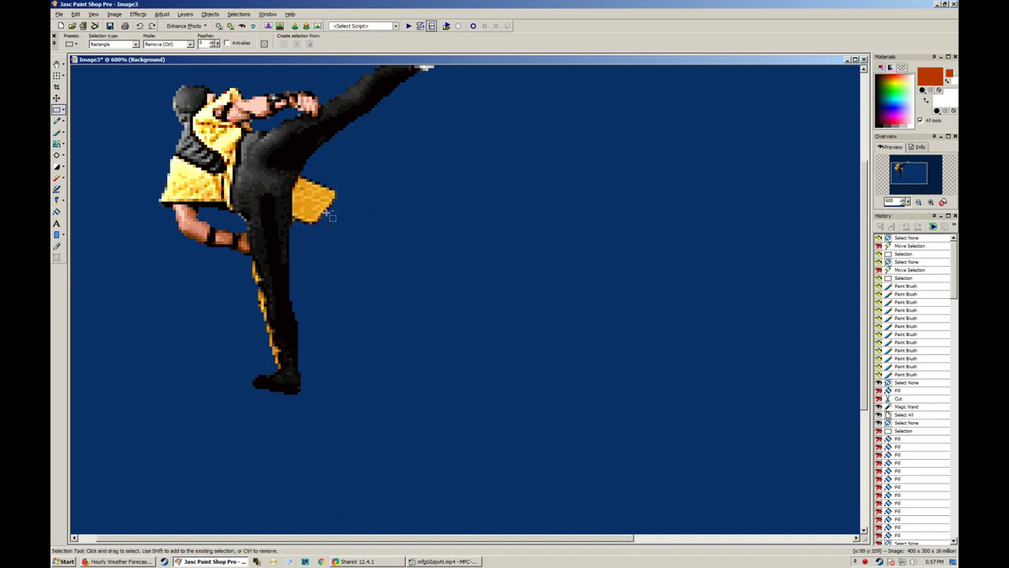
Redo the undone orange-red strokes and the rectangular selection around them
key("ctrl+alt+z")
key("ctrl+alt+z")
key("ctrl+alt+z")
key("ctrl+alt+z")
key("ctrl+alt+z")
key("ctrl+alt+z")
key("ctrl+alt+z")
key("ctrl+alt+z")
key("ctrl+alt+z")
key("ctrl+alt+z")
key("ctrl+alt+z")
key("ctrl+alt+z")
key("ctrl+alt+z")
key("ctrl+alt+z")
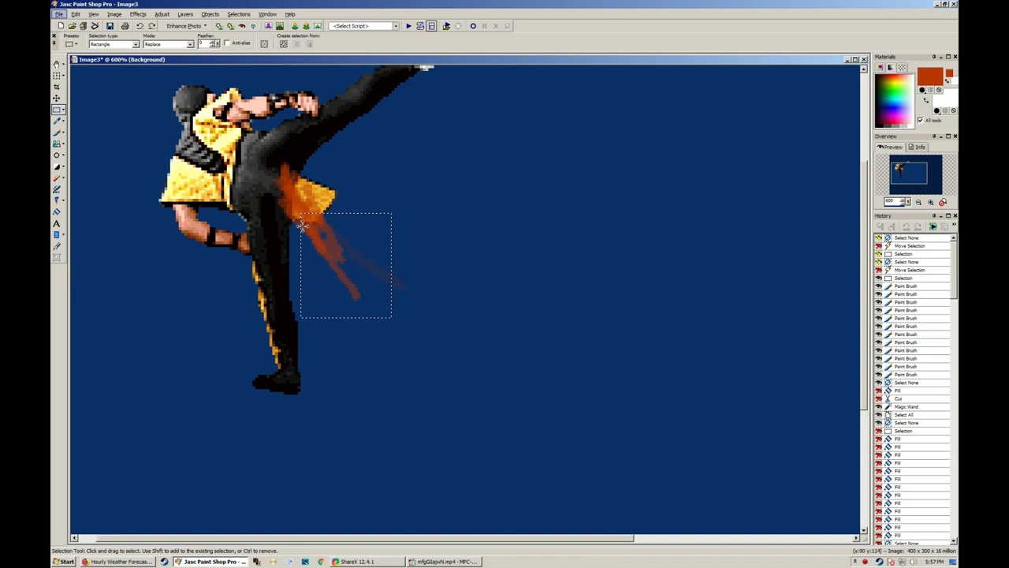
Undo the restored rectangular selection and orange-red strokes again
key("ctrl+z")
key("ctrl+z")
key("ctrl+z")
key("ctrl+z")
key("ctrl+z")
key("ctrl+z")
key("ctrl+z")
key("ctrl+z")
key("ctrl+z")
key("ctrl+z")
key("ctrl+z")
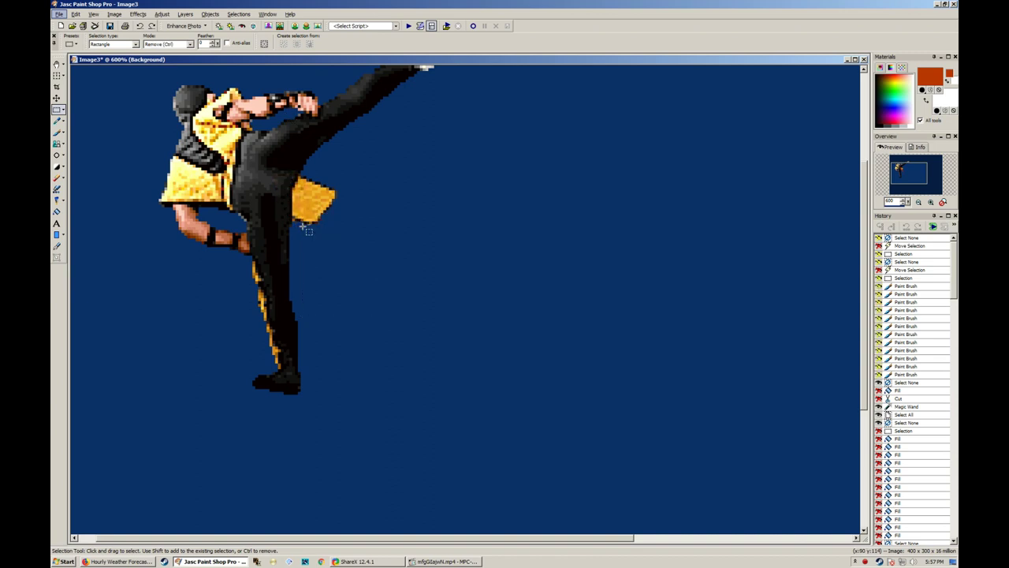
Add a new raster layer named Raster 1 with the default settings
left_click(184, 16)
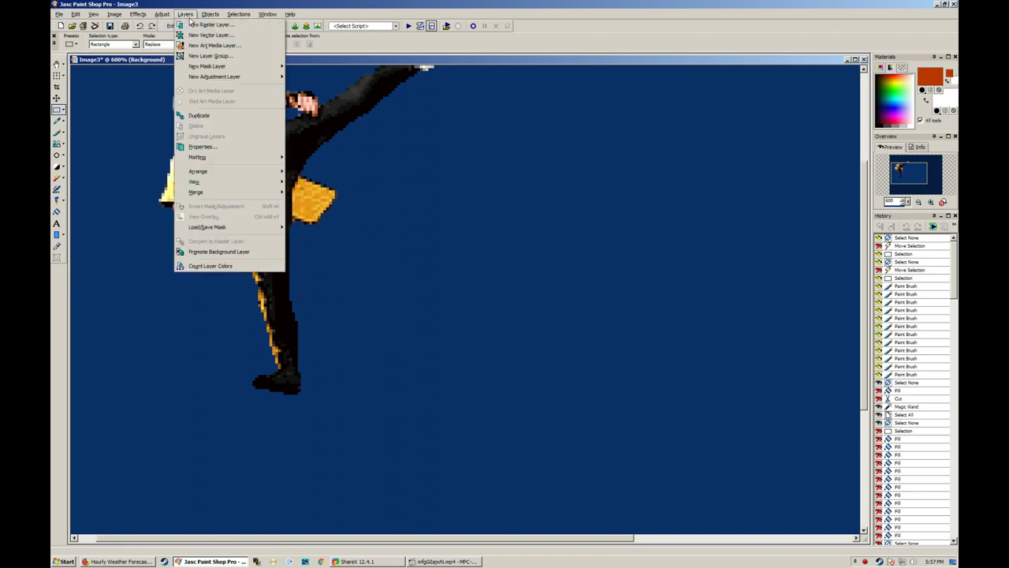
left_click(193, 25)
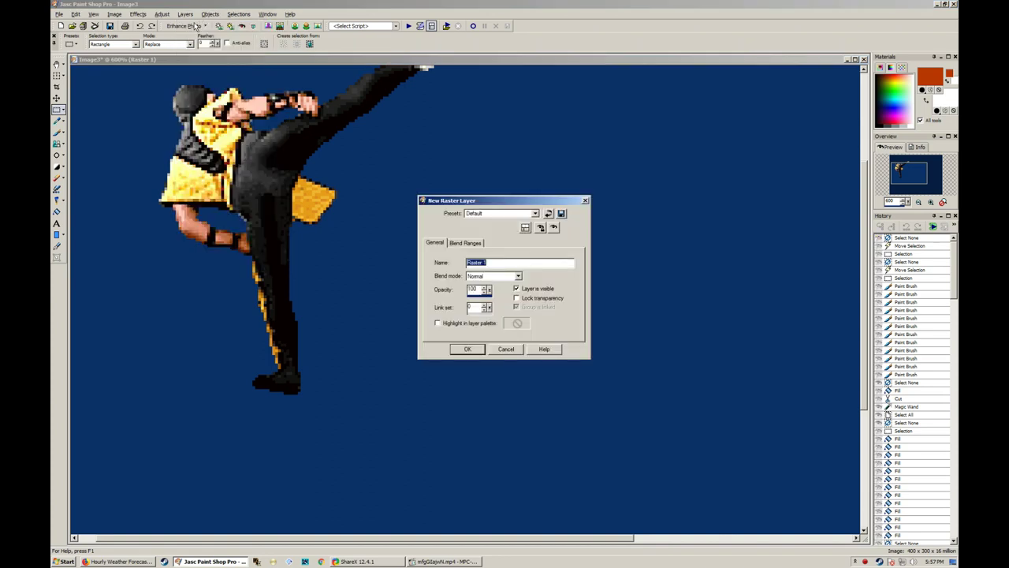
left_click(468, 350)
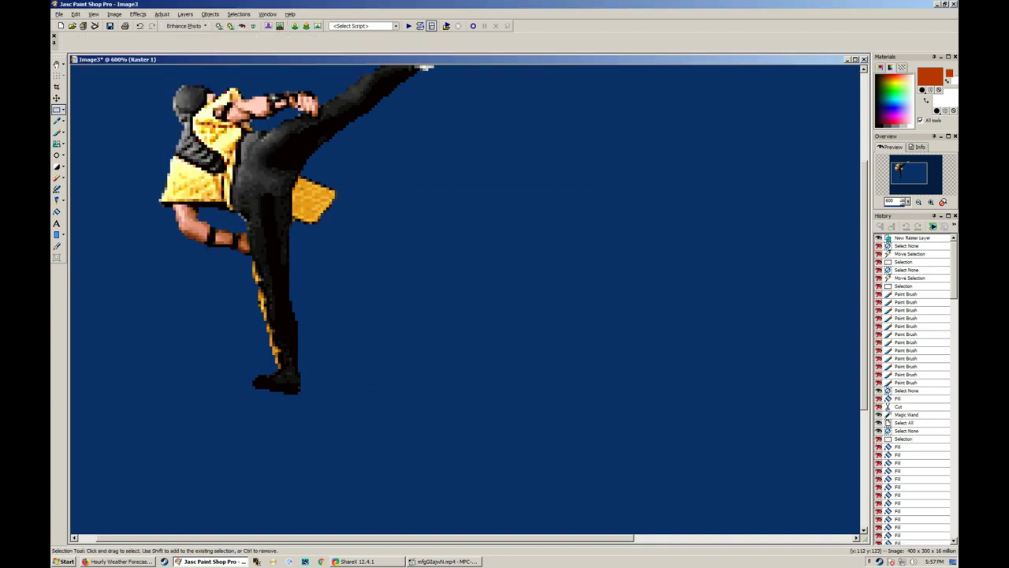
Paint brownish-orange brush strokes on Raster 1, fanning out from the sprite's hip over the hanging cloth
key("b")
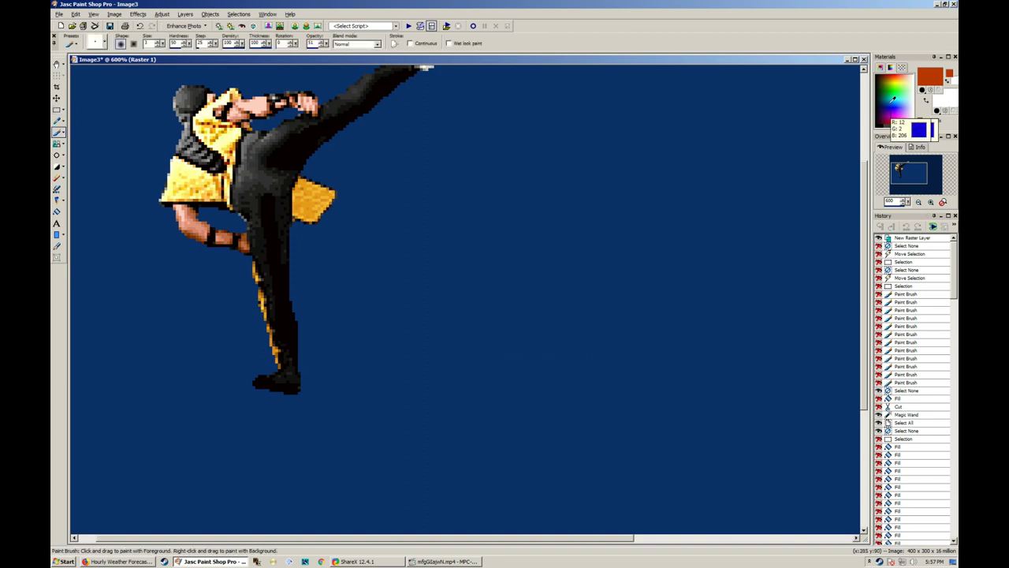
left_click(888, 79)
mouse_move(297, 167)
left_mouse_down()
mouse_move(323, 233)
mouse_move(307, 233)
left_mouse_up()
left_click_drag(275, 172, 306, 229)
left_click_drag(304, 226, 321, 271)
mouse_move(284, 175)
left_mouse_down()
mouse_move(296, 203)
mouse_move(360, 197)
mouse_move(367, 233)
left_mouse_up()
Select a rectangular area around the brownish-orange strokes on Raster 1 and move them slightly down and left
left_click(57, 109)
left_click(57, 98)
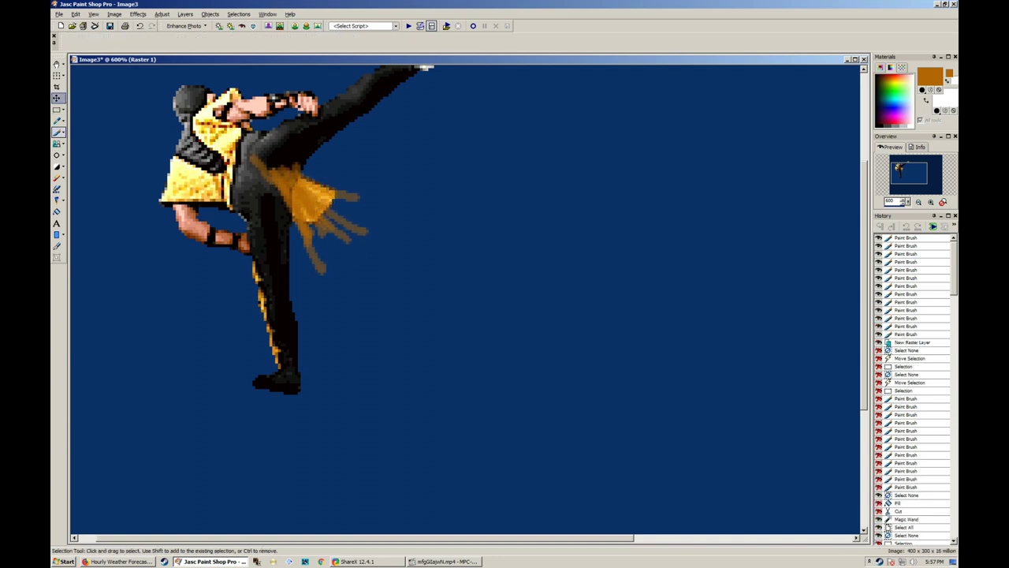
left_click(57, 110)
left_click(56, 109)
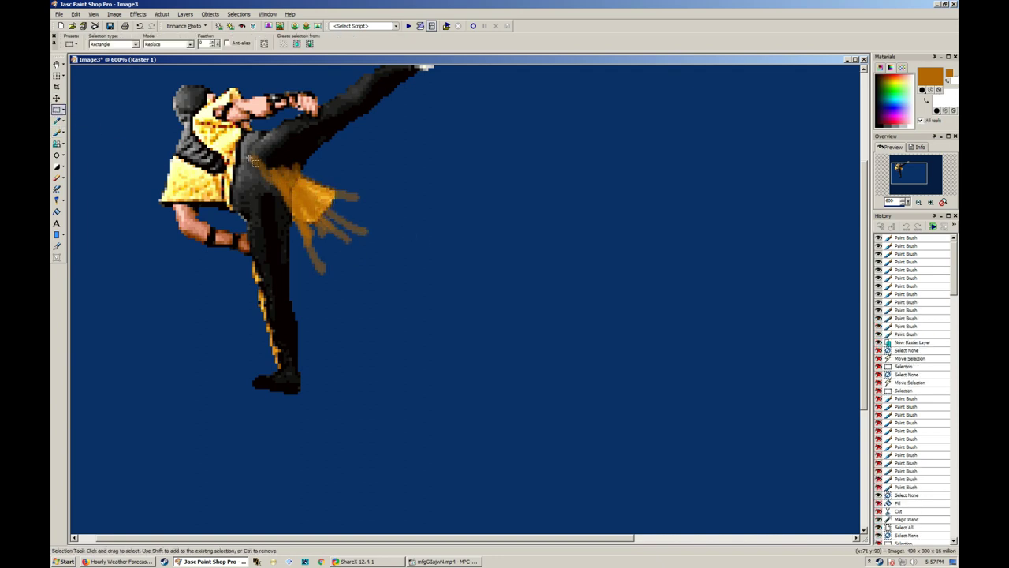
mouse_move(174, 110)
left_mouse_down()
mouse_move(313, 203)
mouse_move(404, 293)
left_mouse_up()
left_click_drag(398, 240, 387, 247)
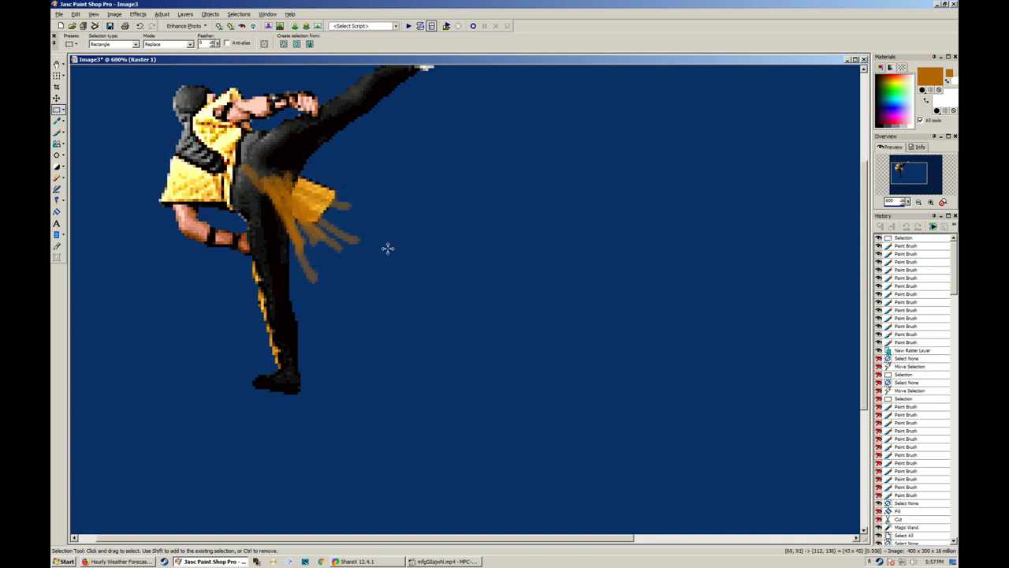
left_click(391, 229)
key("Return")
Reselect the brownish-orange strokes with a rectangular selection, shift them and cut them from Raster 1
left_click_drag(212, 130, 441, 319)
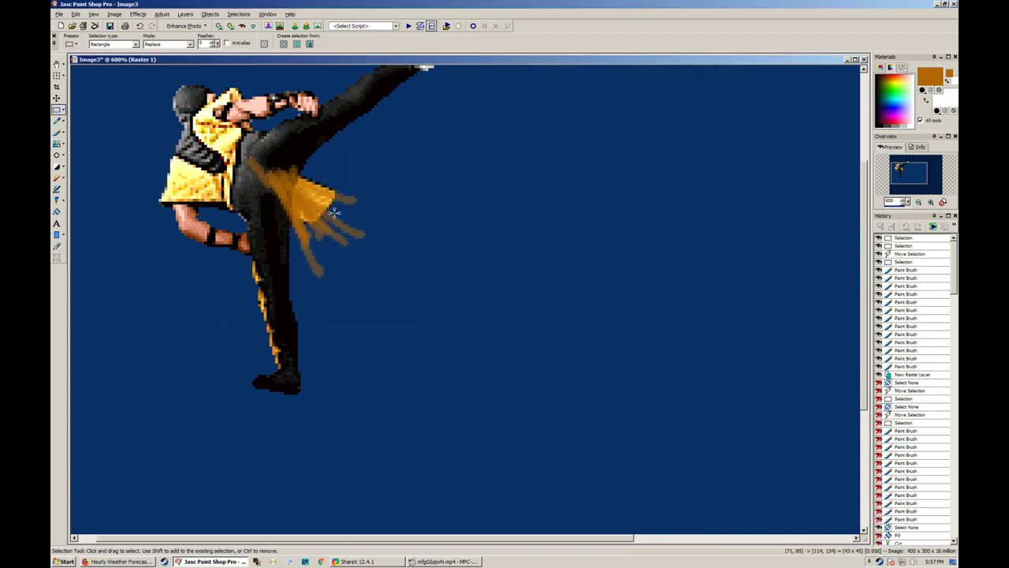
mouse_move(329, 215)
left_mouse_down()
mouse_move(250, 205)
mouse_move(352, 210)
mouse_move(314, 215)
left_mouse_up()
key("ctrl+x")
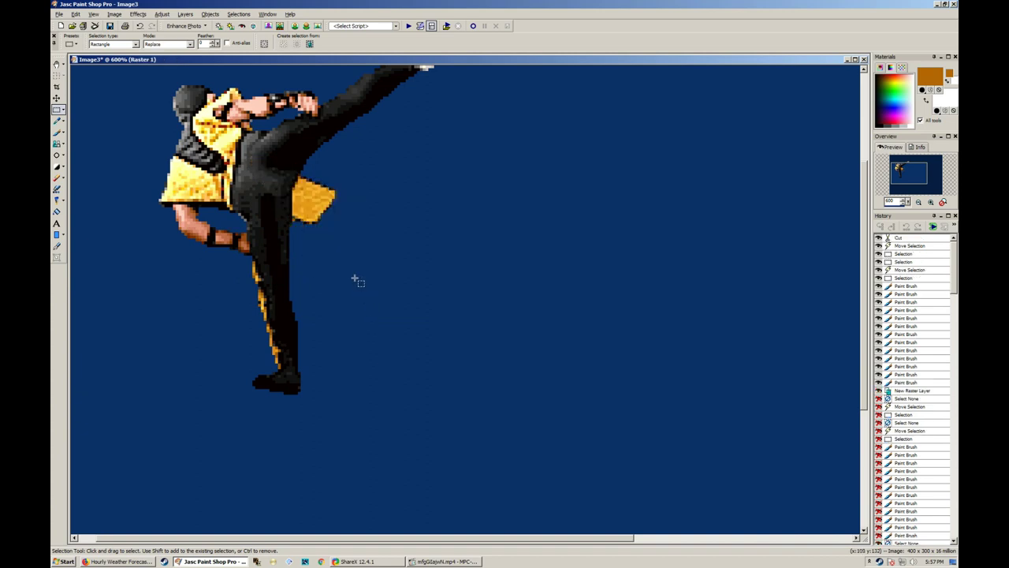
Activate the Magic Wand and merge all layers into the background
scroll(351, 278, "down", 3)
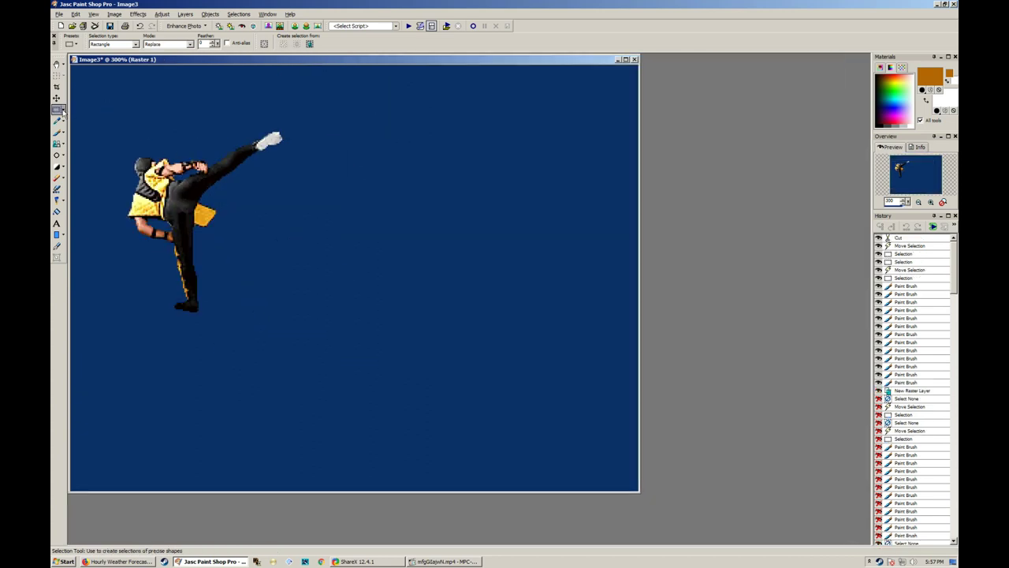
left_click(63, 110)
left_click(93, 129)
key("alt+l")
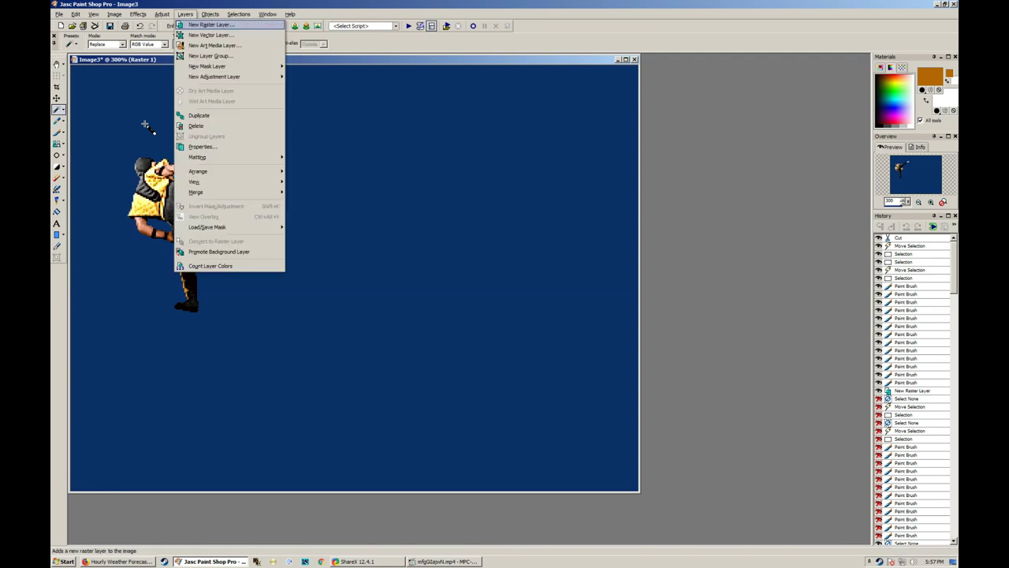
key("m")
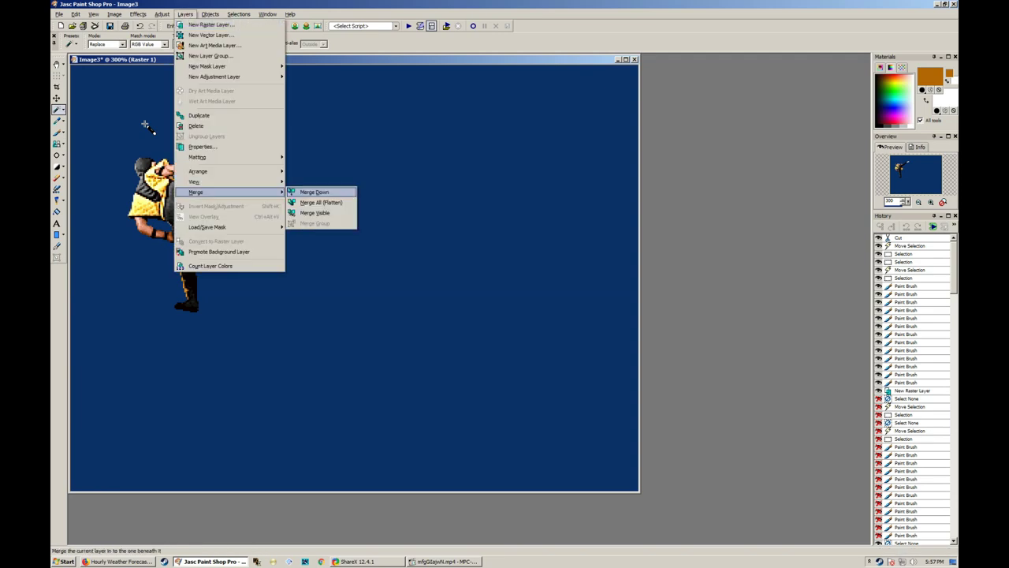
key("Escape")
key("Escape")
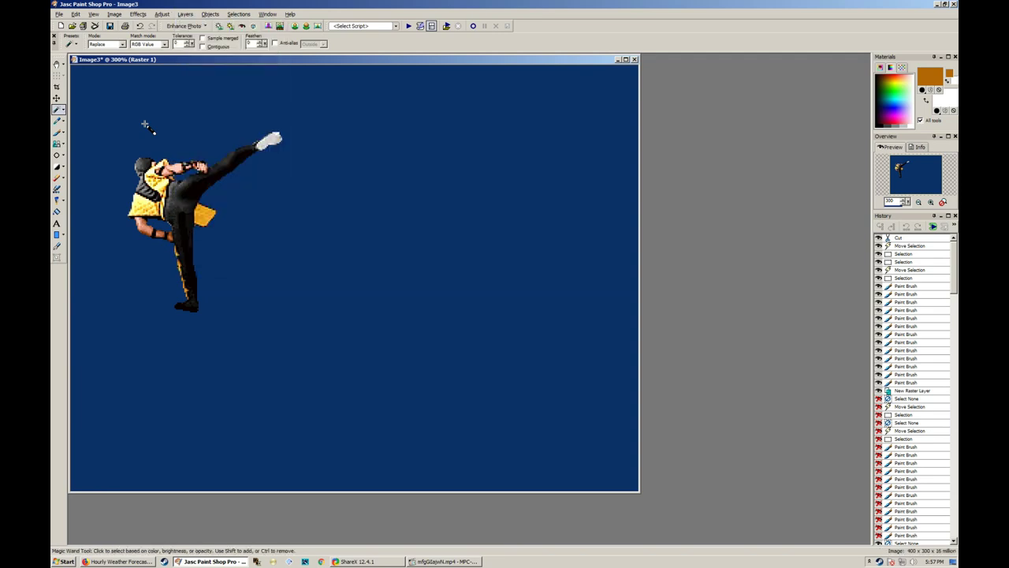
key("alt+l")
key("g")
key("a")
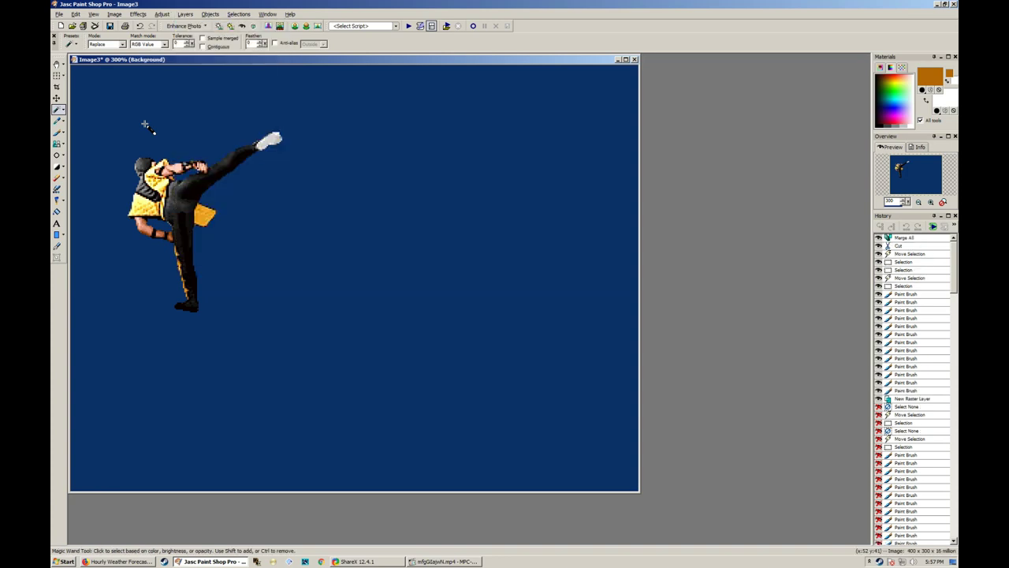
Select the whole image, subtract the blue background with the Magic Wand, and cut out the sprite
key("ctrl+a")
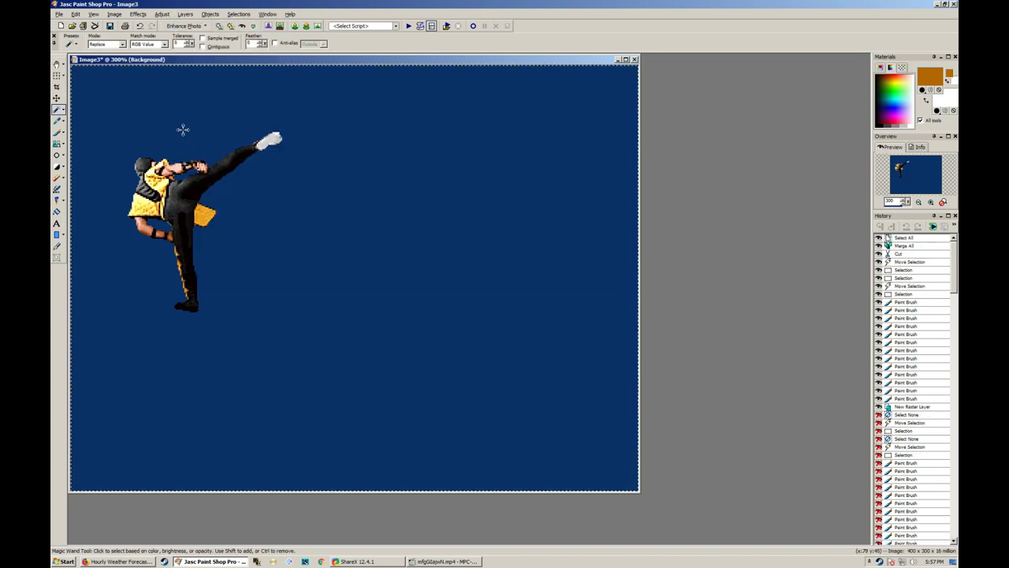
left_click(183, 130, "ctrl")
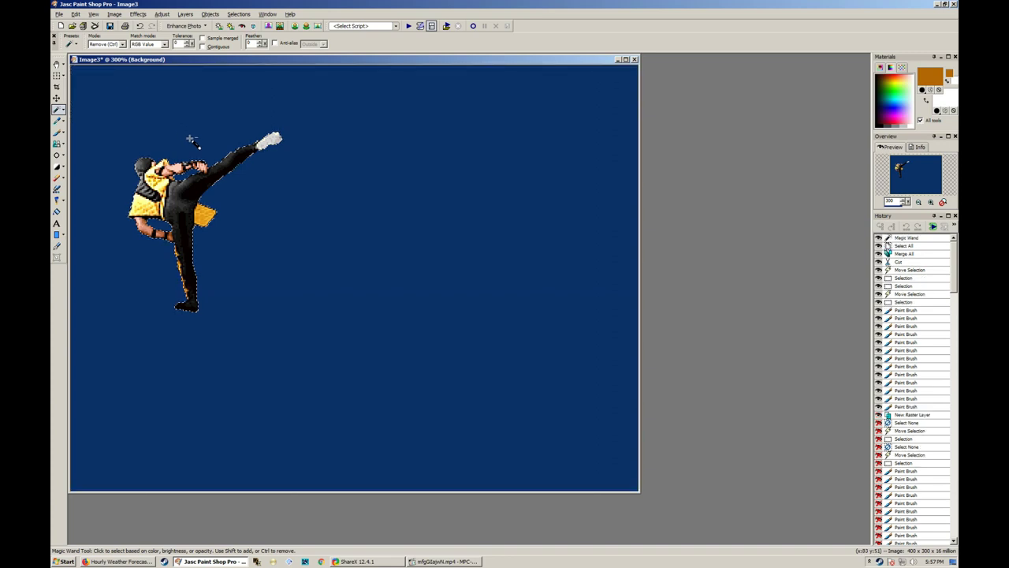
key("ctrl+x")
key("ctrl+d")
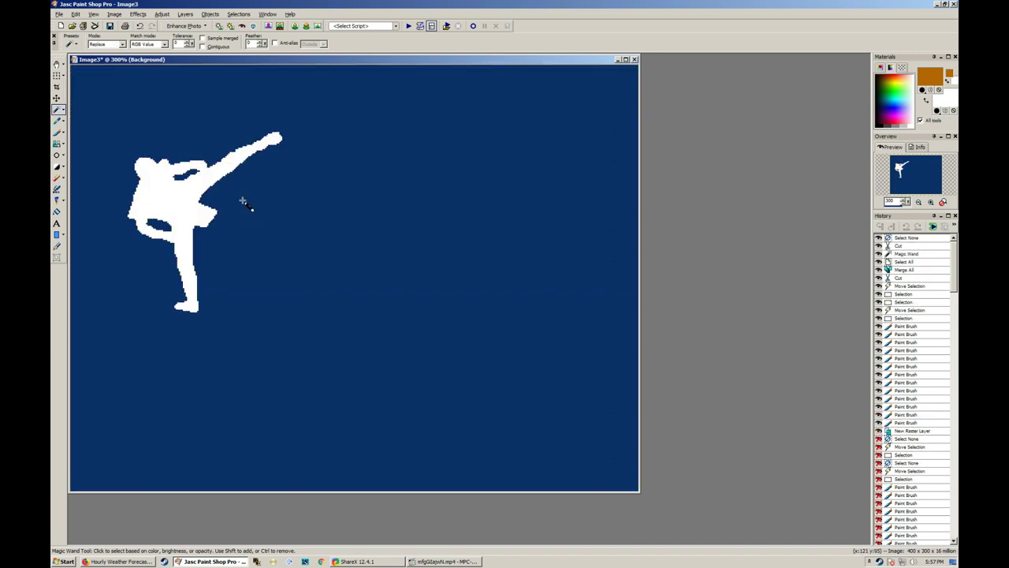
Sample the background blue and flood fill the white silhouette with it
key("ctrl+e")
key("f")
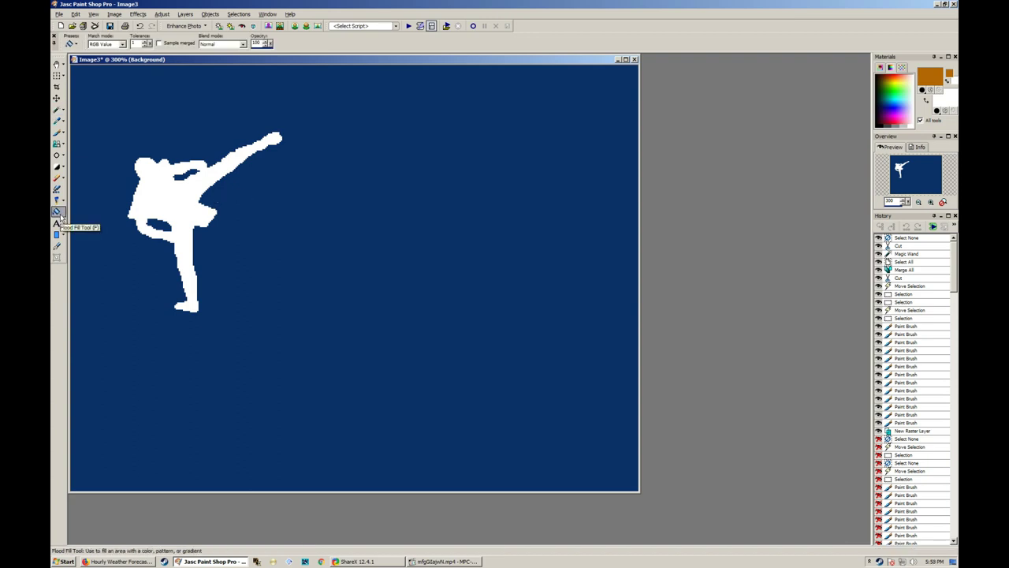
key("ctrl")
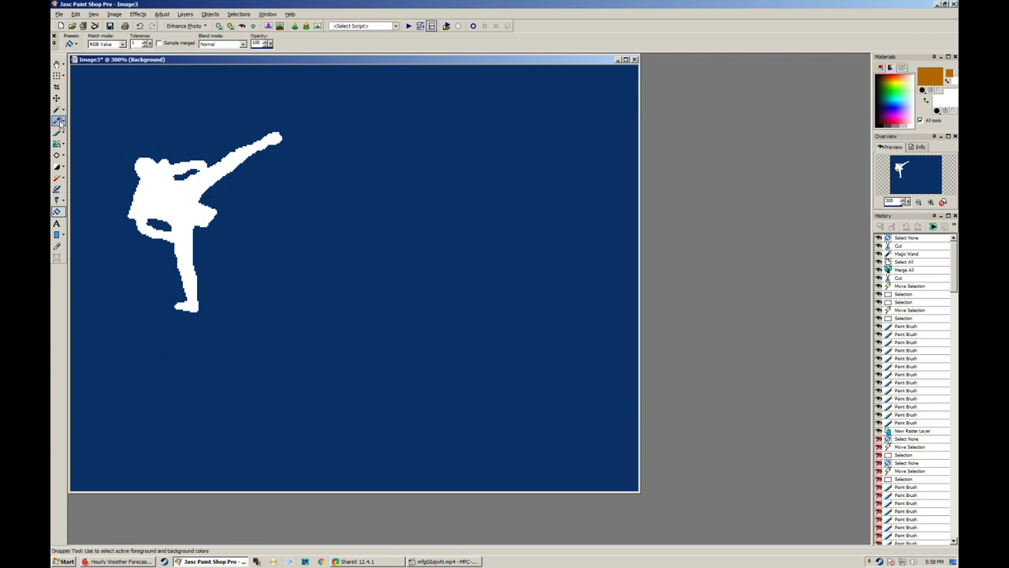
left_click(176, 108, "ctrl")
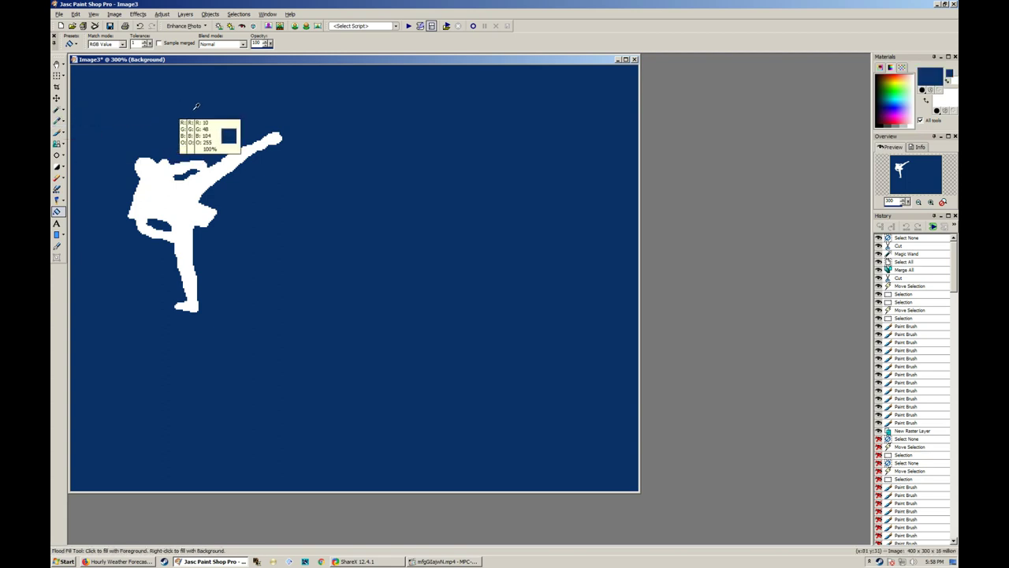
left_click(184, 185)
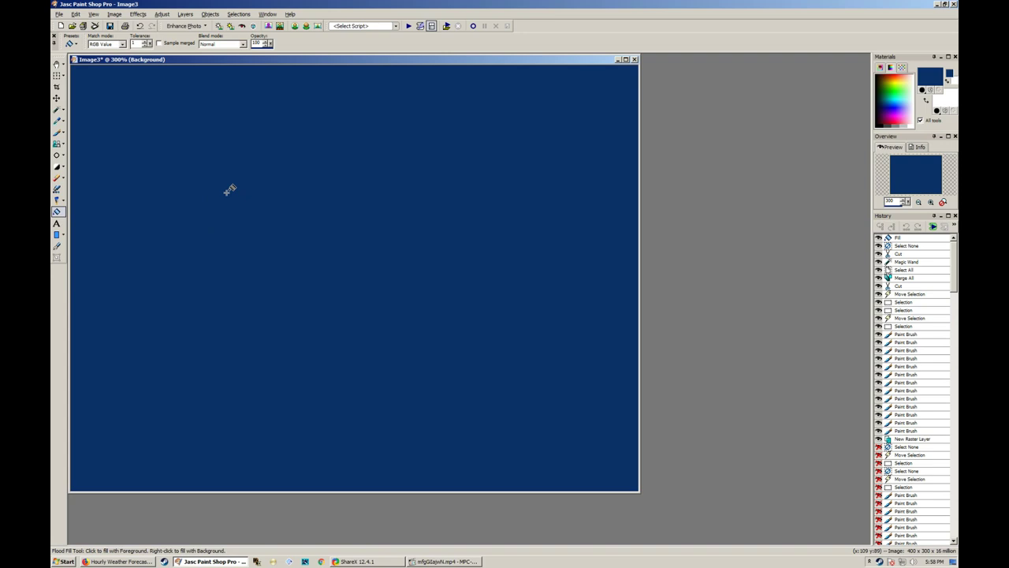
Add another default raster layer and paste the cut sprite onto it as a new selection
key("alt+l")
key("Return")
key("Return")
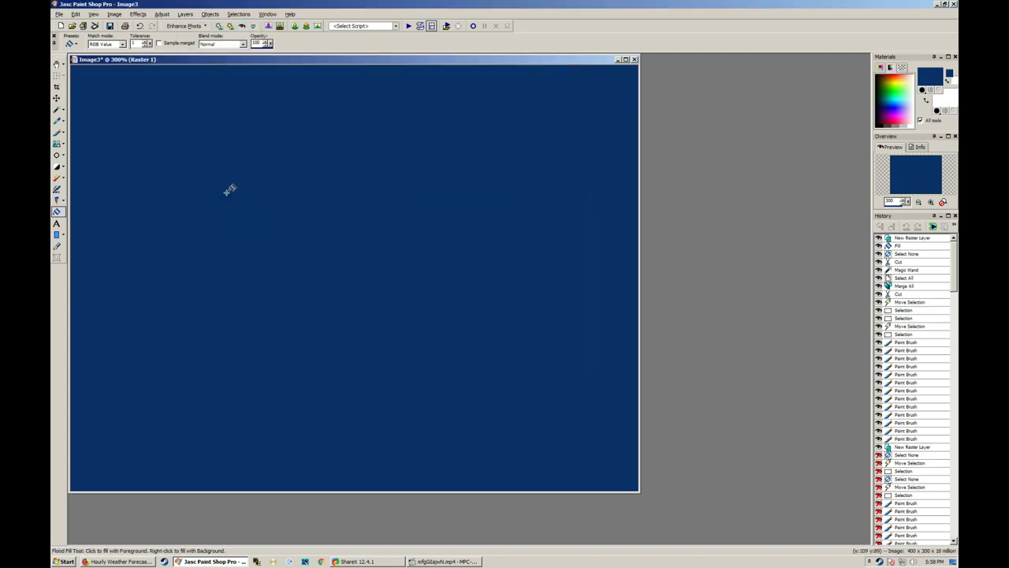
key("ctrl+e")
left_click(254, 264)
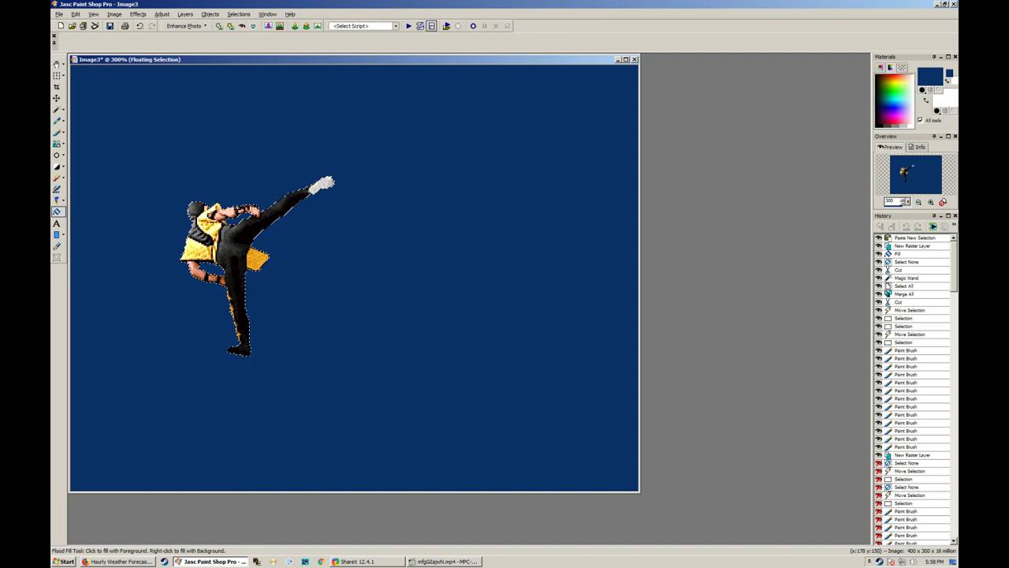
Deselect the pasted sprite and reposition it with rectangular selections, ending toward the lower left of the canvas
key("s")
key("ctrl+d")
left_click_drag(398, 127, 175, 360)
left_click_drag(266, 270, 230, 263)
left_click_drag(251, 170, 473, 367)
left_click_drag(359, 217, 207, 282)
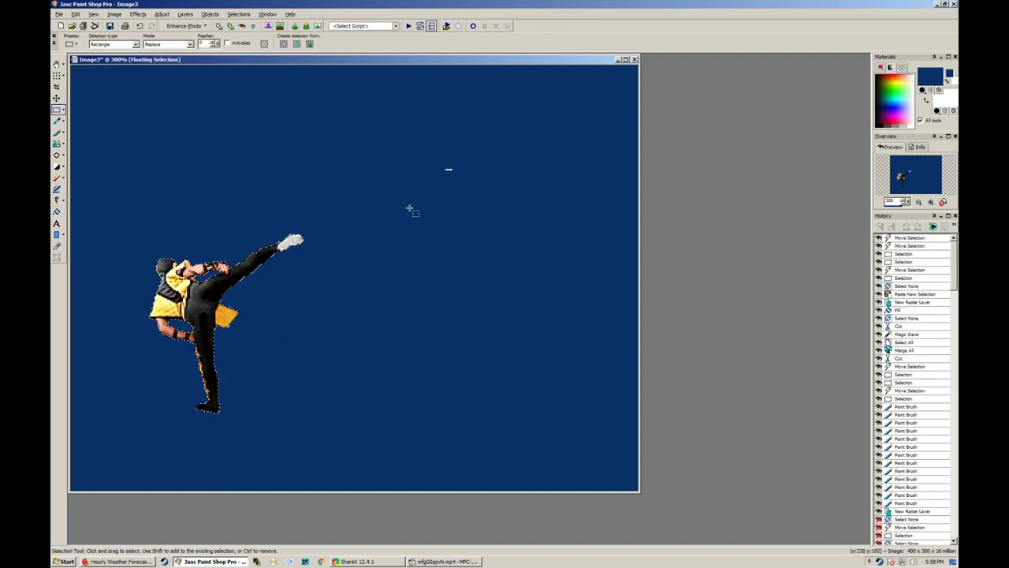
Move the floating sprite to the upper right, bring it back to the left side of the canvas, and deselect it
left_click_drag(193, 347, 459, 213)
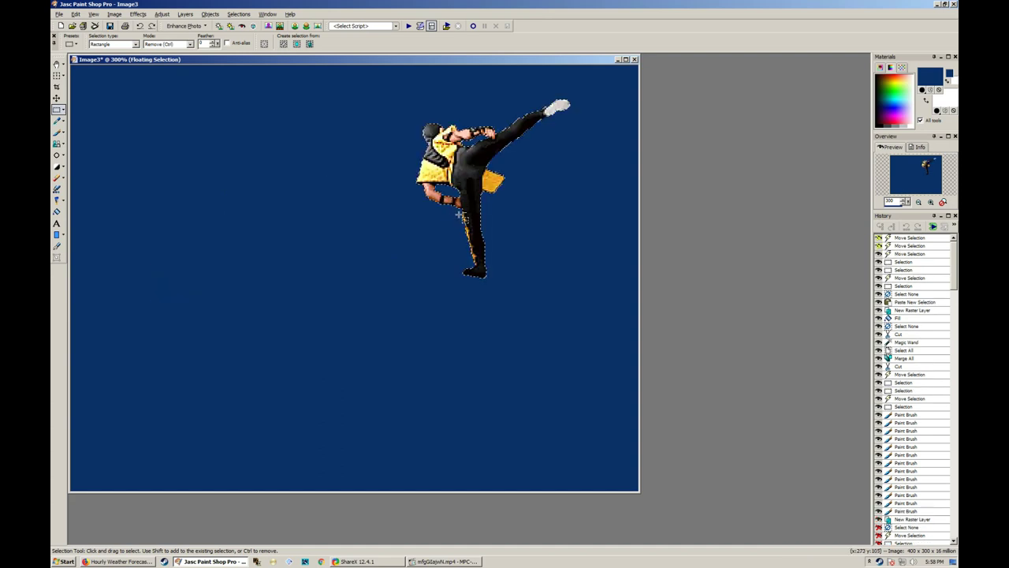
left_click_drag(599, 69, 405, 291)
left_click_drag(533, 164, 259, 289)
left_click(354, 313)
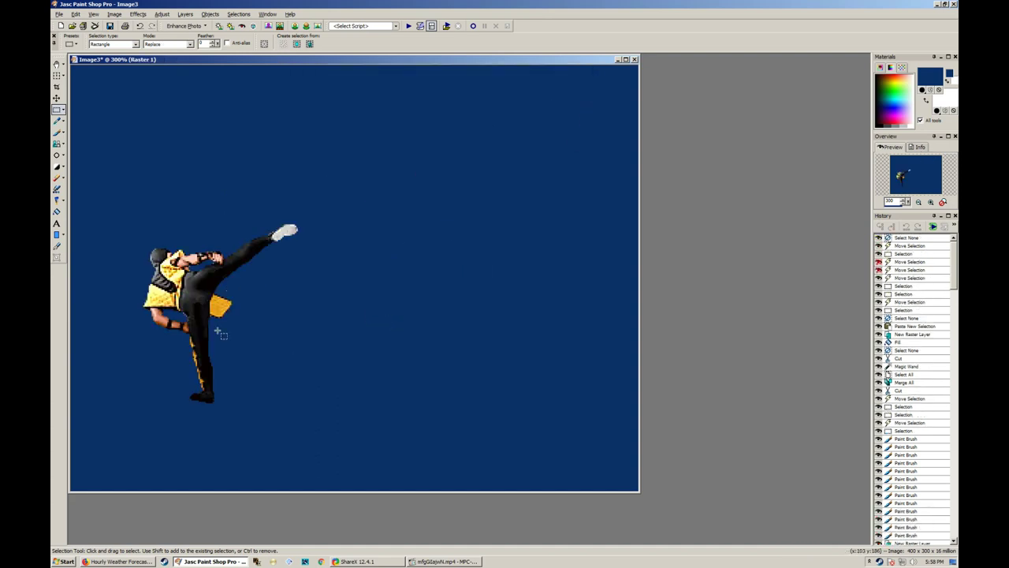
scroll(217, 332, "down", 1)
left_click_drag(169, 58, 175, 65)
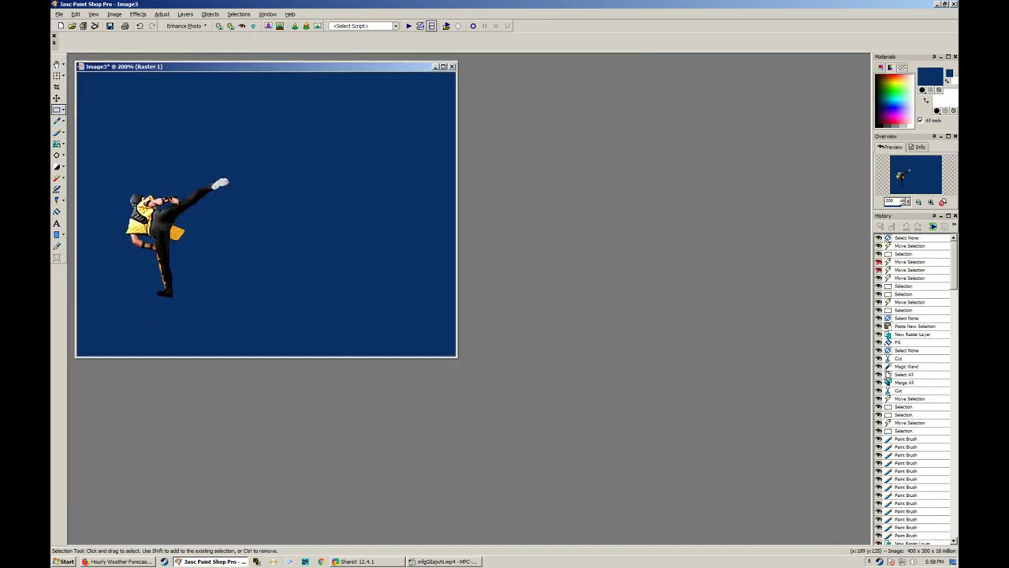
Try scribbling yellow Paint Brush strokes over the sprite's raised leg on its own layer, and undo them
key("b")
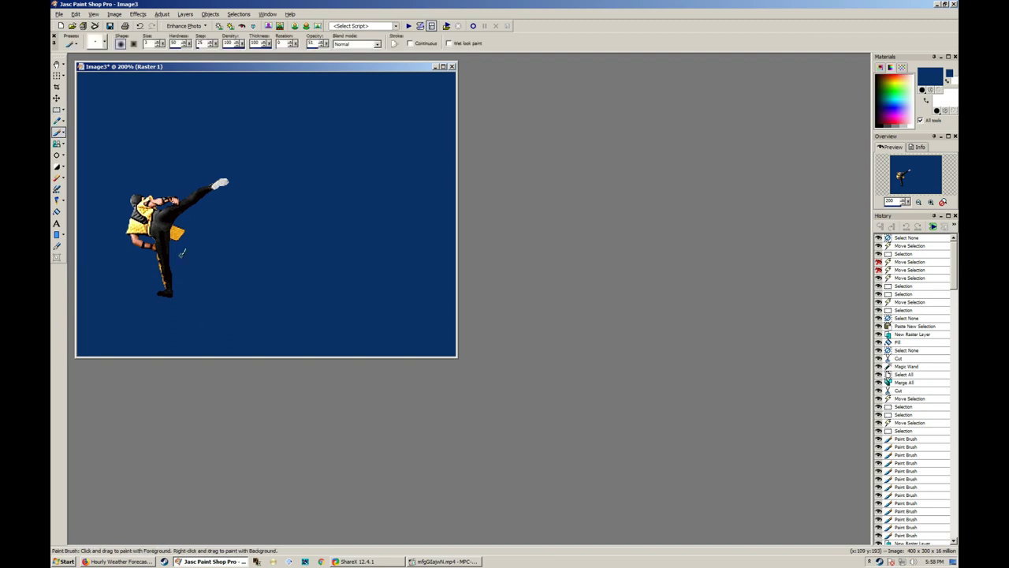
left_click(896, 82)
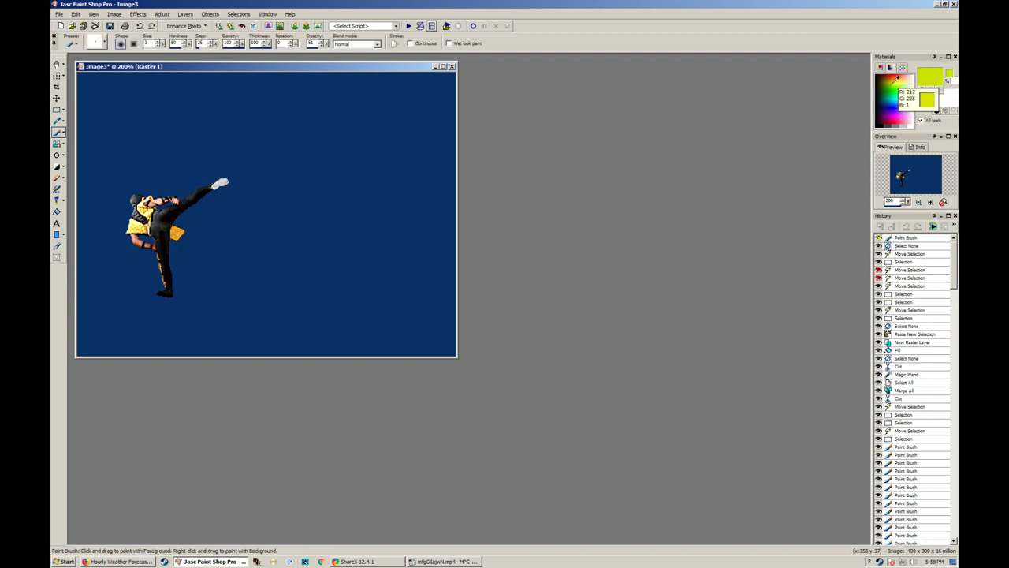
mouse_move(196, 181)
left_mouse_down()
mouse_move(229, 170)
mouse_move(206, 194)
mouse_move(190, 184)
mouse_move(197, 212)
left_mouse_up()
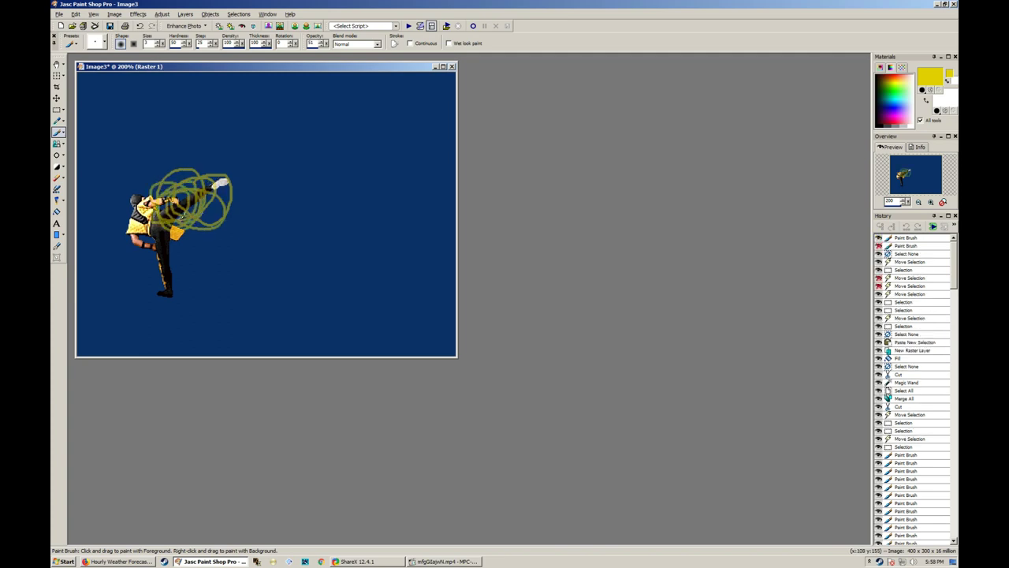
key("ctrl+z")
Add a default raster layer and paint long yellow brush strokes from the sprite's waist toward the right
key("alt+l")
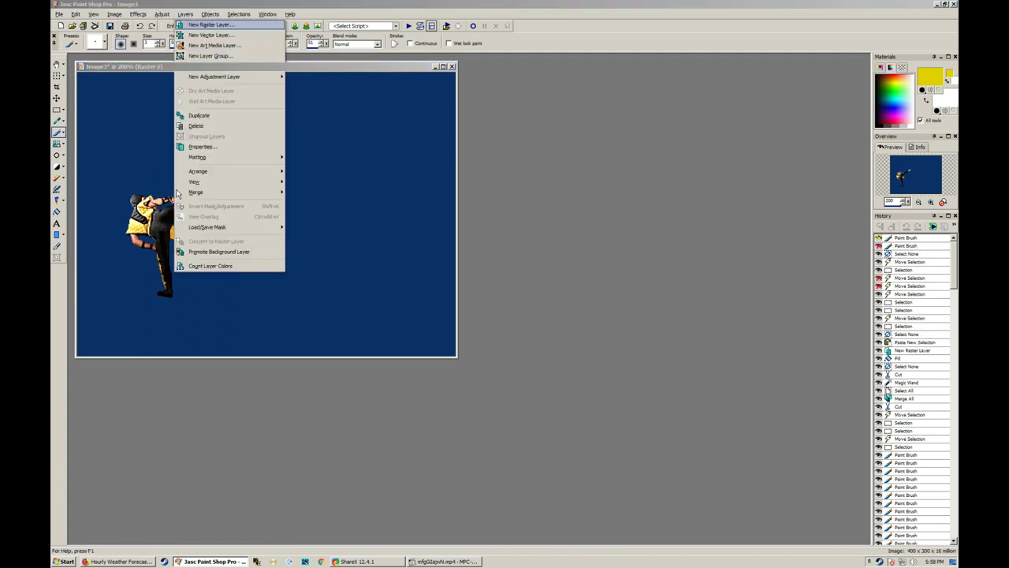
key("Return")
key("Return")
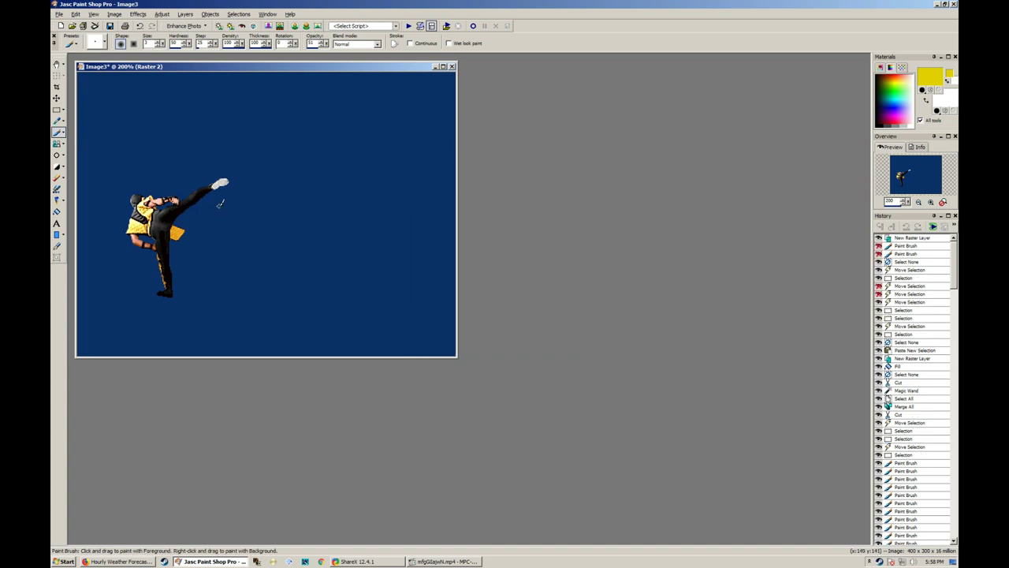
mouse_move(179, 226)
left_mouse_down()
mouse_move(306, 208)
mouse_move(260, 207)
mouse_move(306, 195)
left_mouse_up()
mouse_move(175, 223)
left_mouse_down()
mouse_move(277, 202)
mouse_move(223, 203)
mouse_move(329, 191)
left_mouse_up()
left_click_drag(169, 217, 295, 192)
mouse_move(183, 230)
left_mouse_down()
mouse_move(284, 205)
mouse_move(251, 215)
left_mouse_up()
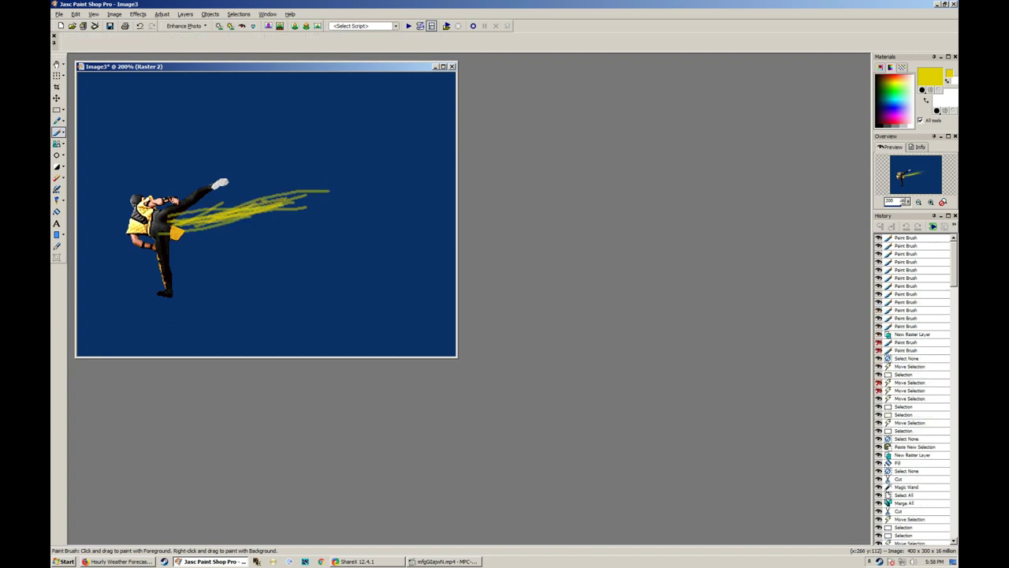
Select the yellow strokes with a rectangular selection, move them slightly down, and clear them from the layer
key("s")
left_click_drag(381, 147, 95, 314)
mouse_move(173, 247)
left_mouse_down()
mouse_move(136, 252)
mouse_move(195, 252)
mouse_move(184, 277)
mouse_move(173, 266)
left_mouse_up()
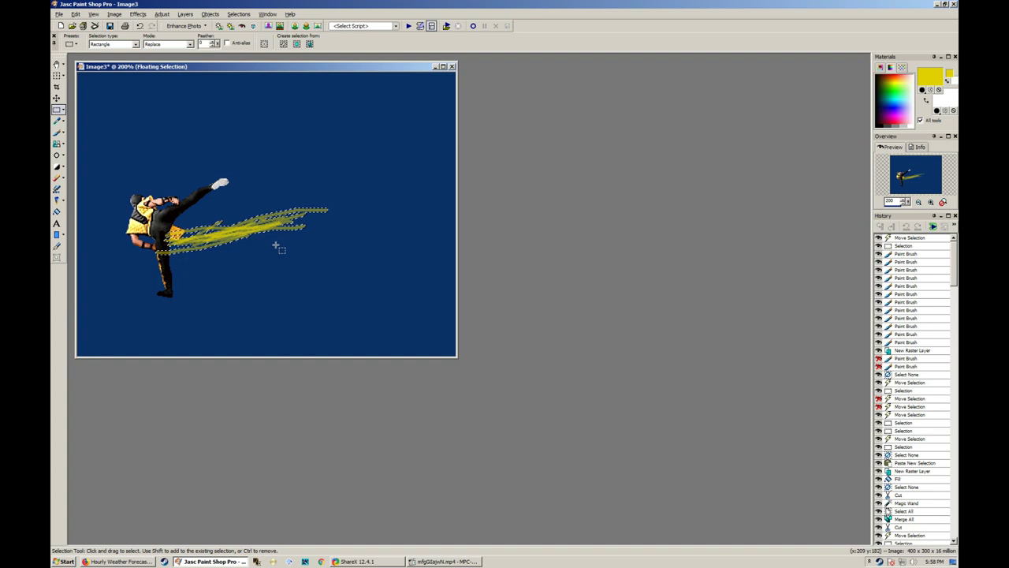
key("Delete")
key("Delete")
Set the Paint Brush to orange with size 1 and shade the top of the sprite's outstretched arm
scroll(276, 247, "up", 6)
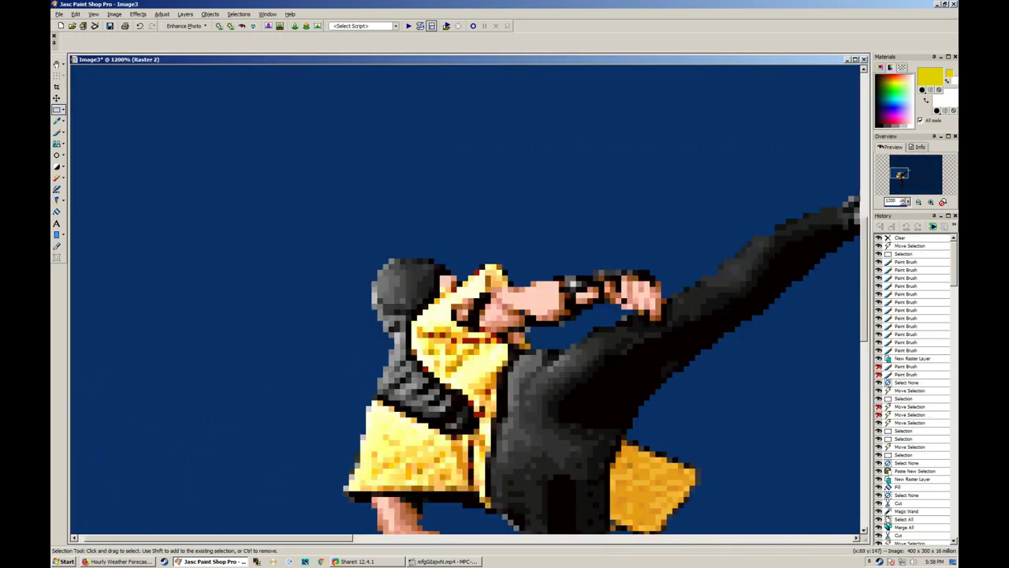
key("b")
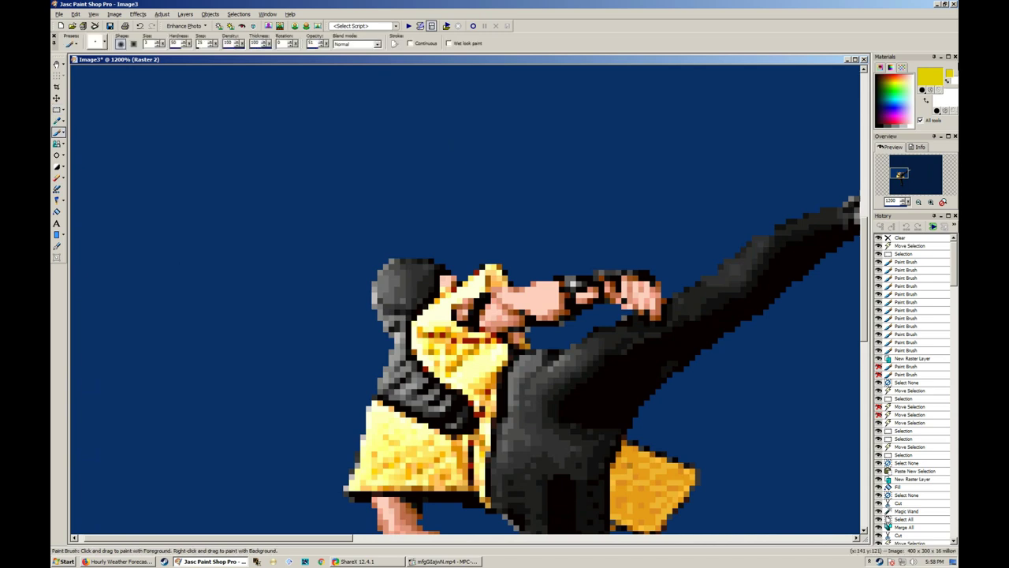
left_click(900, 77)
left_click(885, 83)
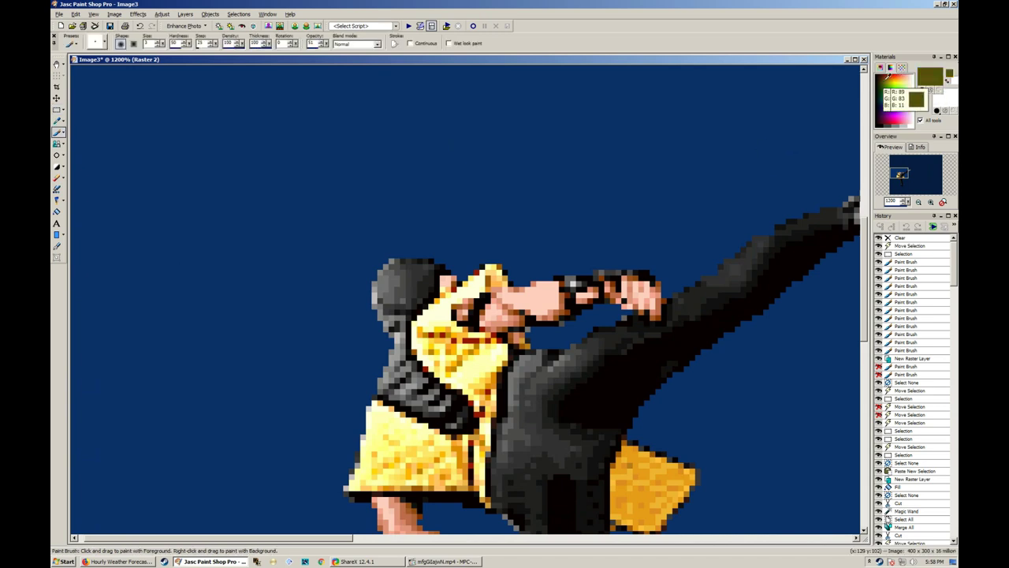
left_click(890, 76)
double_click(148, 44)
type("1")
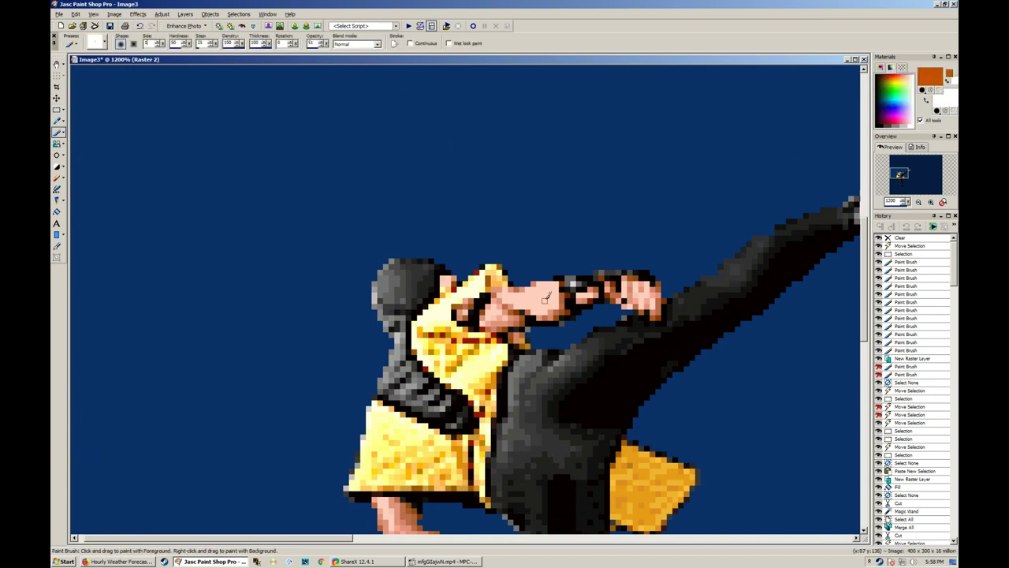
mouse_move(541, 298)
left_mouse_down()
mouse_move(517, 297)
mouse_move(543, 290)
left_mouse_up()
mouse_move(546, 289)
left_mouse_down()
mouse_move(512, 299)
mouse_move(546, 291)
left_mouse_up()
left_click_drag(524, 299, 594, 283)
left_click_drag(591, 283, 611, 278)
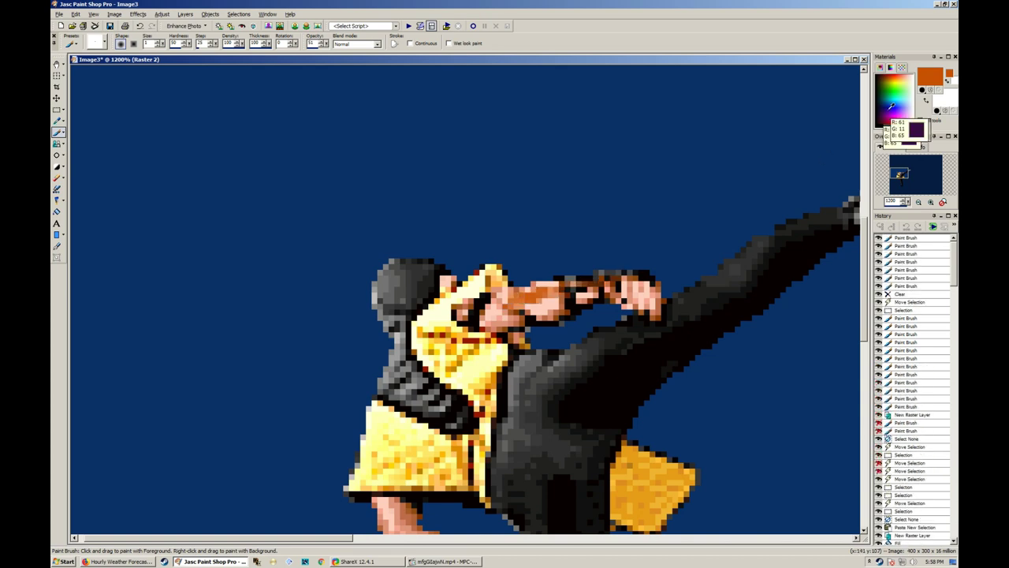
Choose a red foreground colour and paint strokes along the sprite's upper arm
left_click(892, 83)
left_click(891, 77)
left_click_drag(543, 290, 526, 297)
mouse_move(530, 297)
left_mouse_down()
mouse_move(522, 299)
mouse_move(543, 289)
left_mouse_up()
mouse_move(541, 291)
left_mouse_down()
mouse_move(513, 301)
mouse_move(539, 295)
left_mouse_up()
mouse_move(537, 296)
left_mouse_down()
mouse_move(511, 305)
mouse_move(522, 297)
left_mouse_up()
left_click_drag(519, 300, 505, 307)
Select the painted arm strokes on the new layer with rectangular selections, shift them around, and deselect
scroll(498, 308, "down", 6)
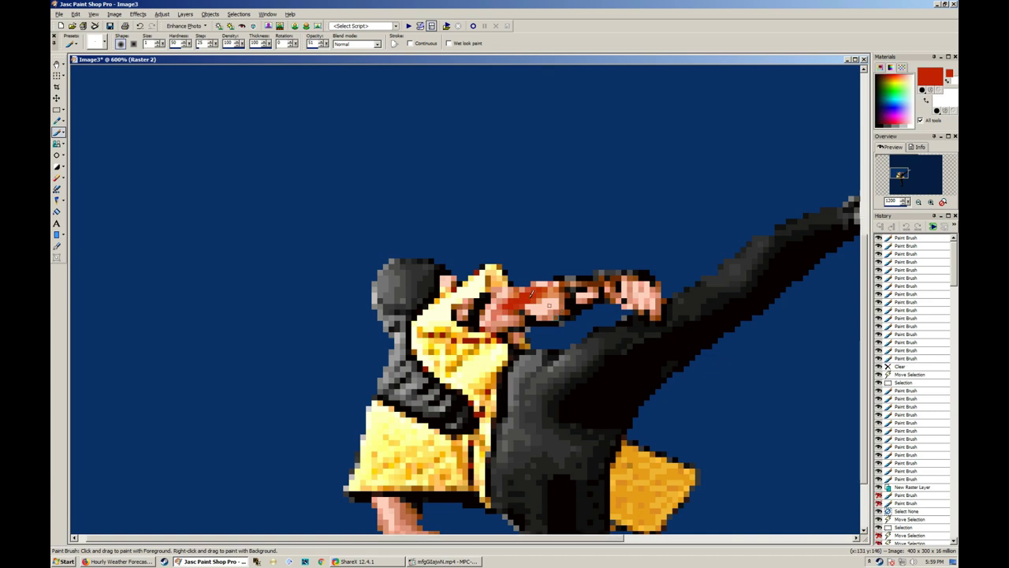
scroll(157, 208, "down", 1)
key("s")
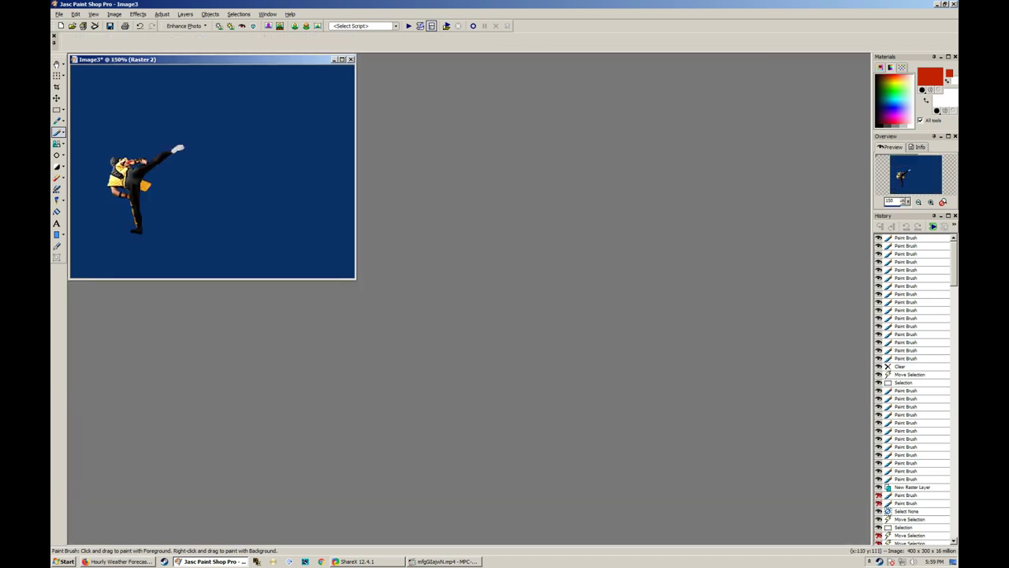
left_click_drag(165, 133, 101, 208)
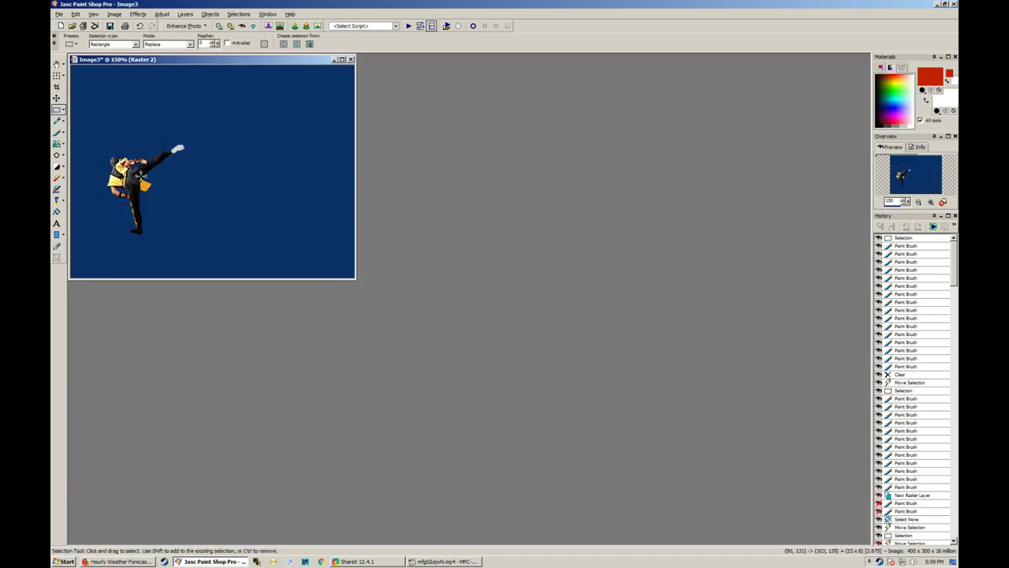
left_click(144, 173)
left_click(143, 173)
left_click_drag(124, 137, 181, 202)
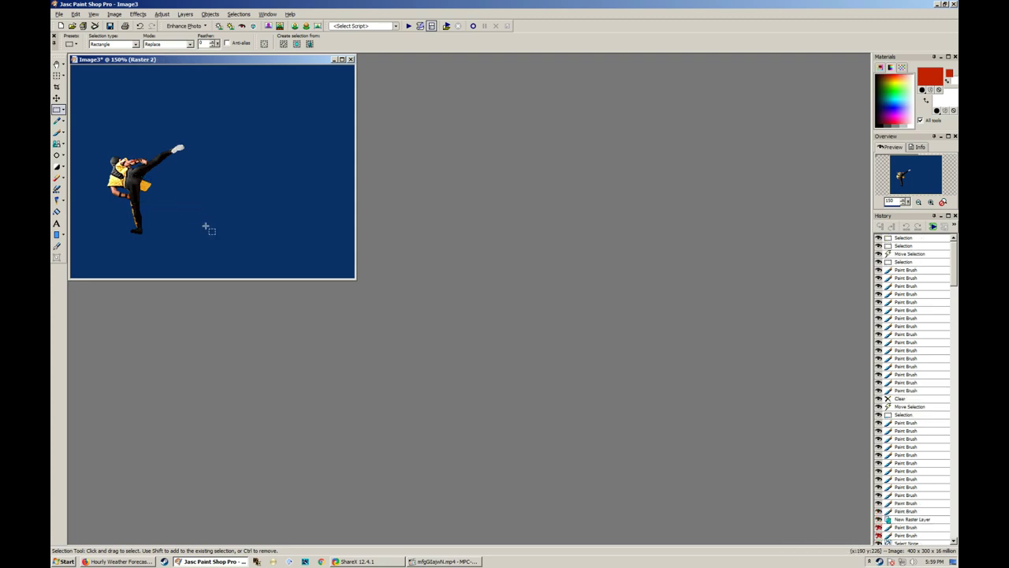
scroll(207, 227, "up", 4)
left_click_drag(216, 279, 310, 294)
left_click_drag(309, 292, 308, 292)
left_click(277, 236)
scroll(273, 234, "down", 2)
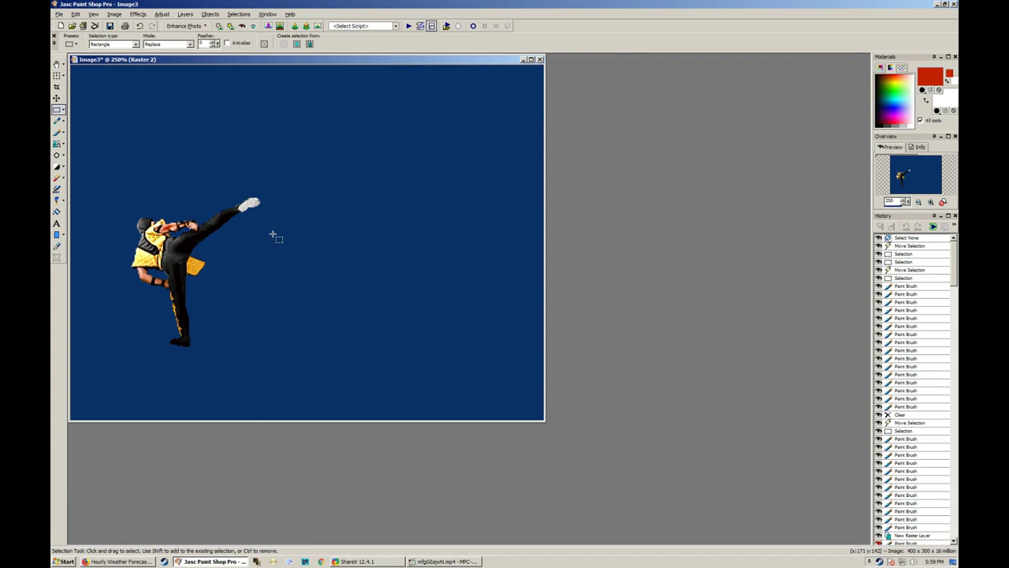
key("alt+f")
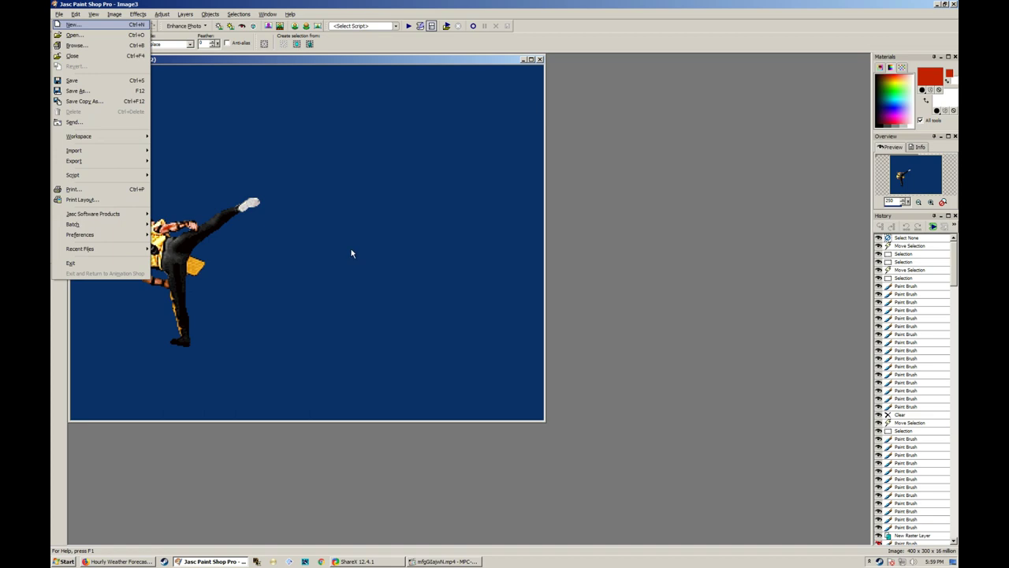
key("Down")
key("Return")
key("Escape")
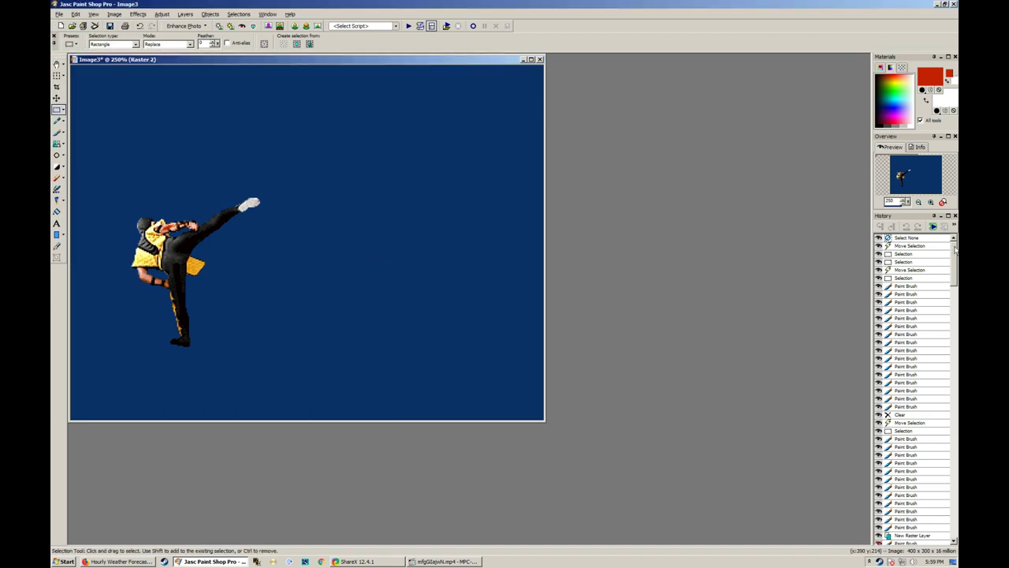
left_click_drag(956, 252, 957, 317)
Switch to Windows Explorer and browse the Private (X:) drive to the EDITS > FPK > dvorah folder, sorting EDITS by type
key("super+e")
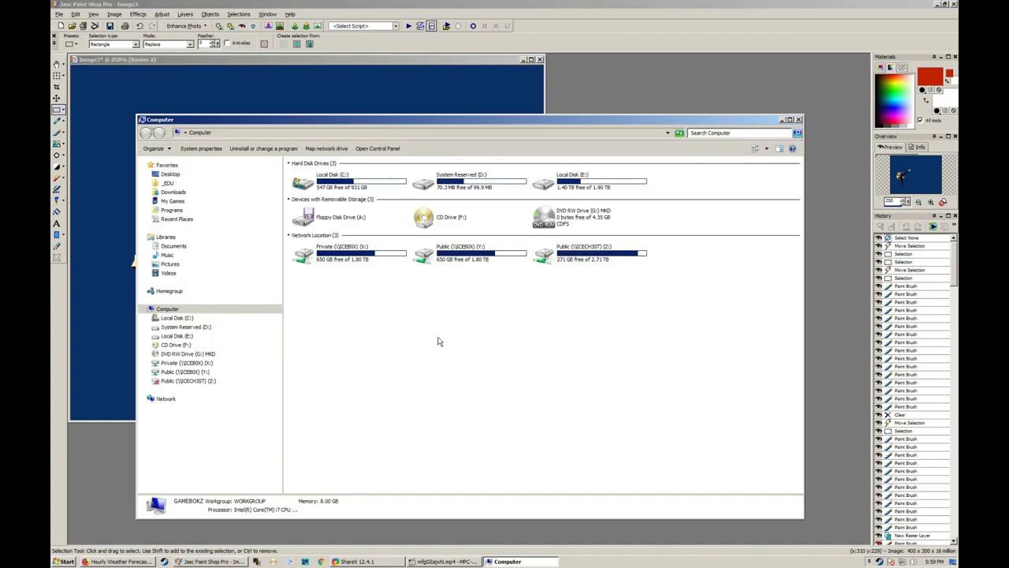
double_click(351, 254)
double_click(362, 234)
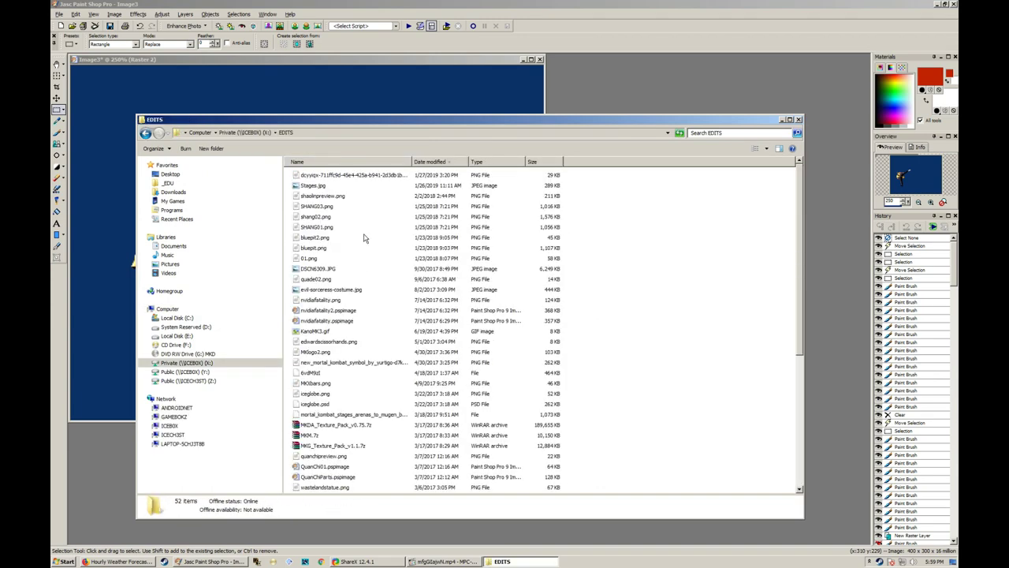
left_click(477, 161)
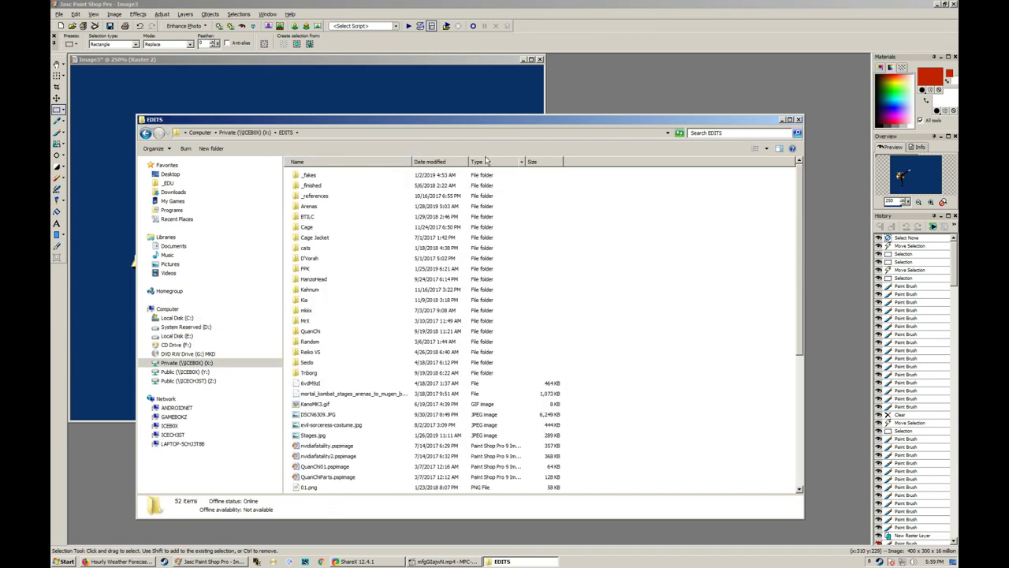
double_click(314, 268)
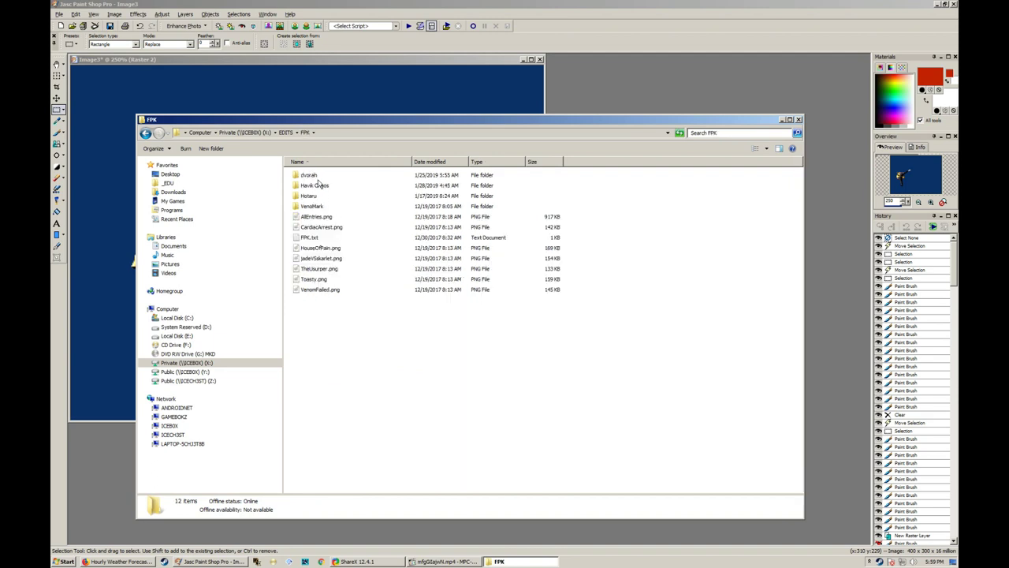
left_click(315, 178)
double_click(314, 177)
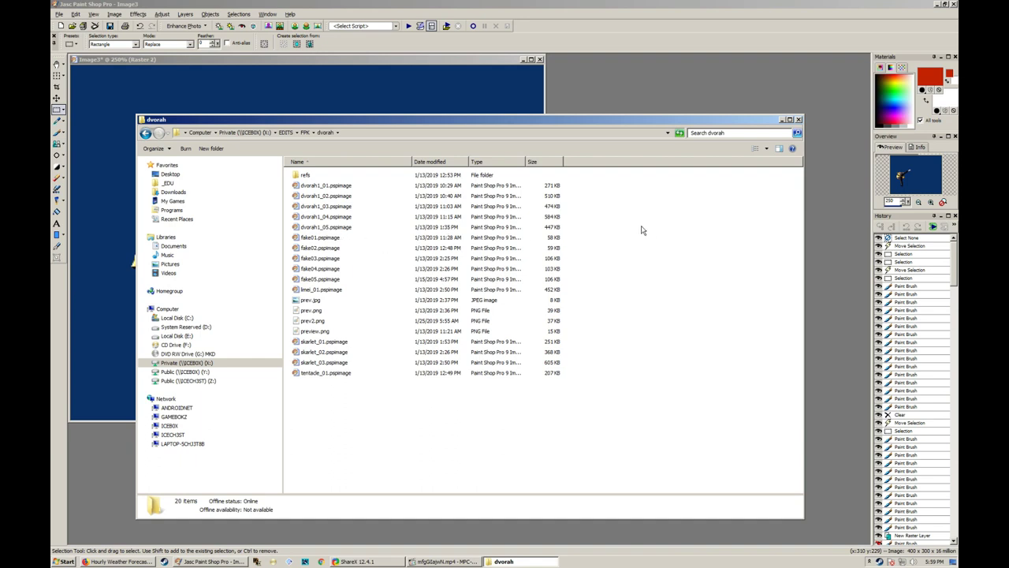
left_click_drag(619, 233, 544, 279)
left_click(725, 313)
Open fake01.pspimage through fake05.pspimage from the dvorah folder in Paint Shop Pro
double_click(338, 240)
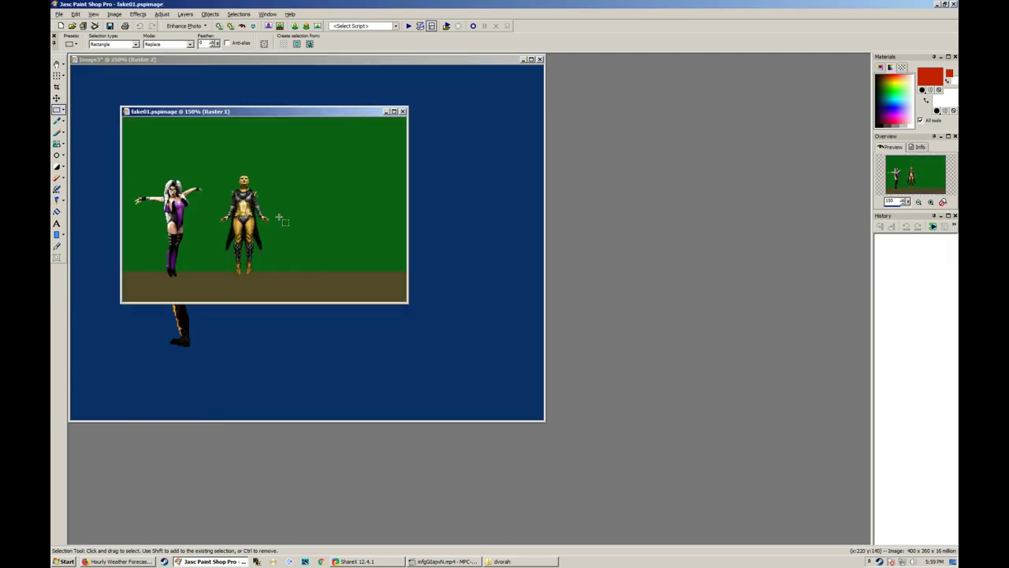
scroll(279, 217, "up", 1)
key("alt+Tab")
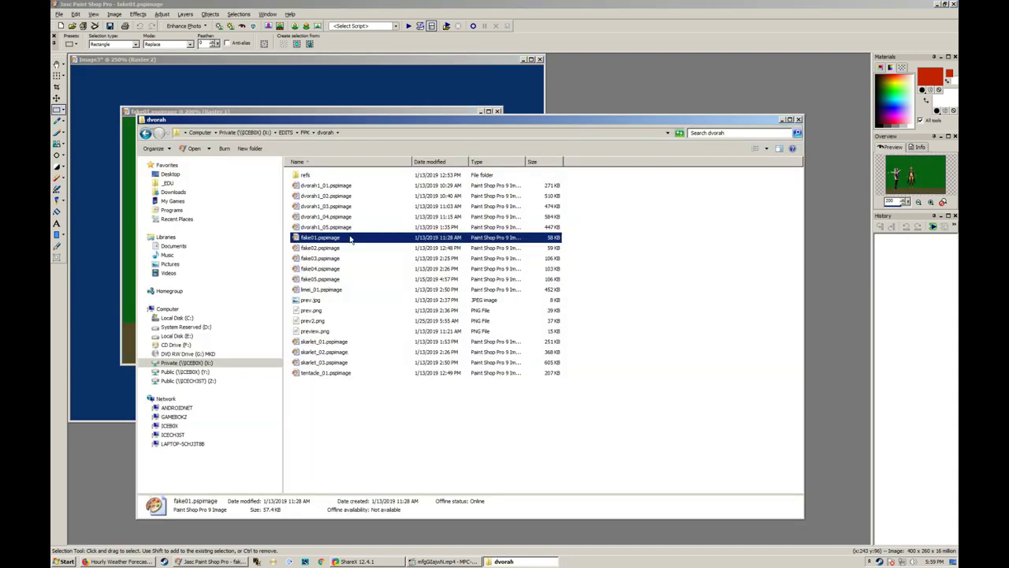
double_click(347, 248)
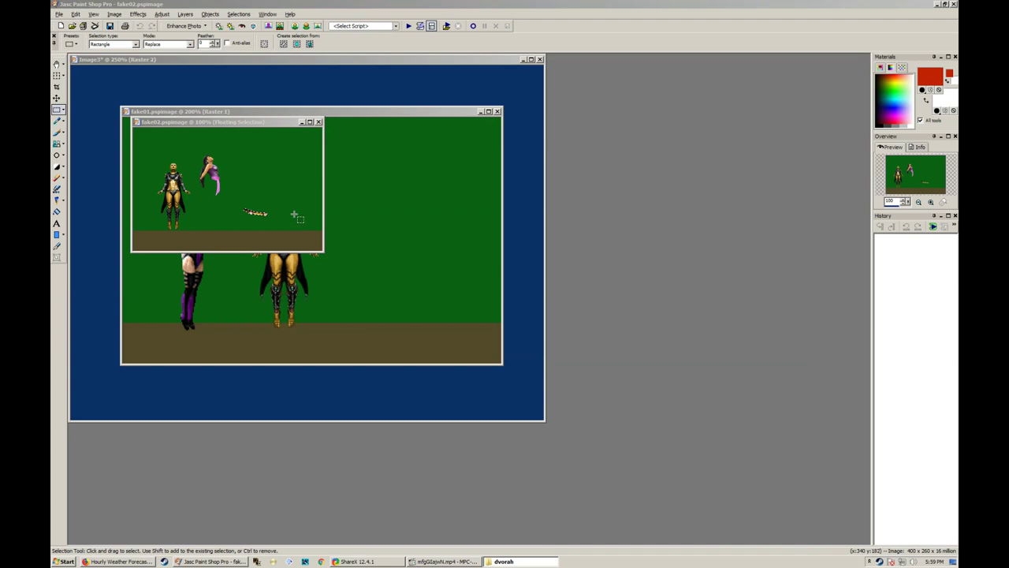
key("alt+Tab")
double_click(325, 259)
key("alt+Tab")
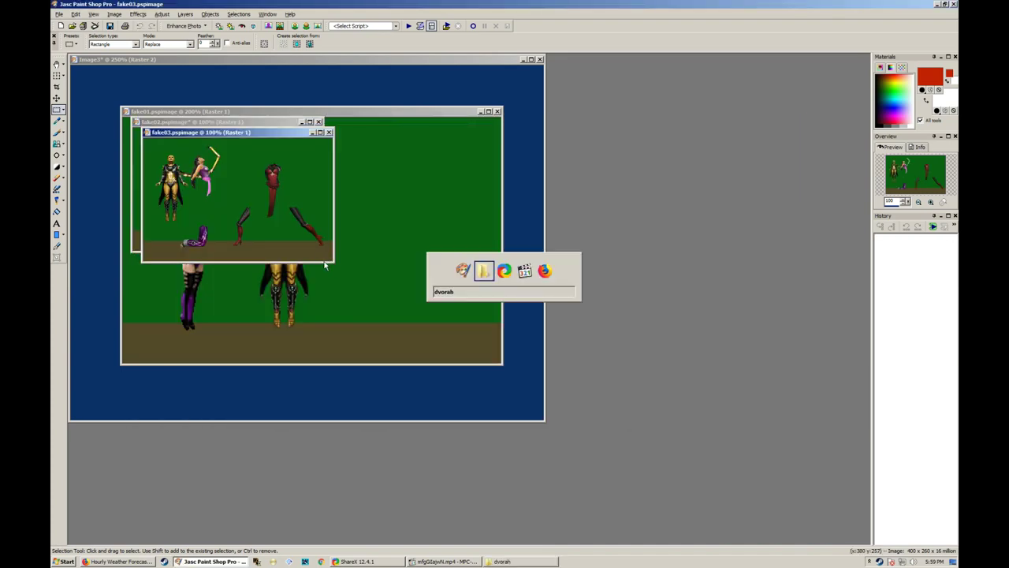
double_click(325, 270)
key("alt+Tab")
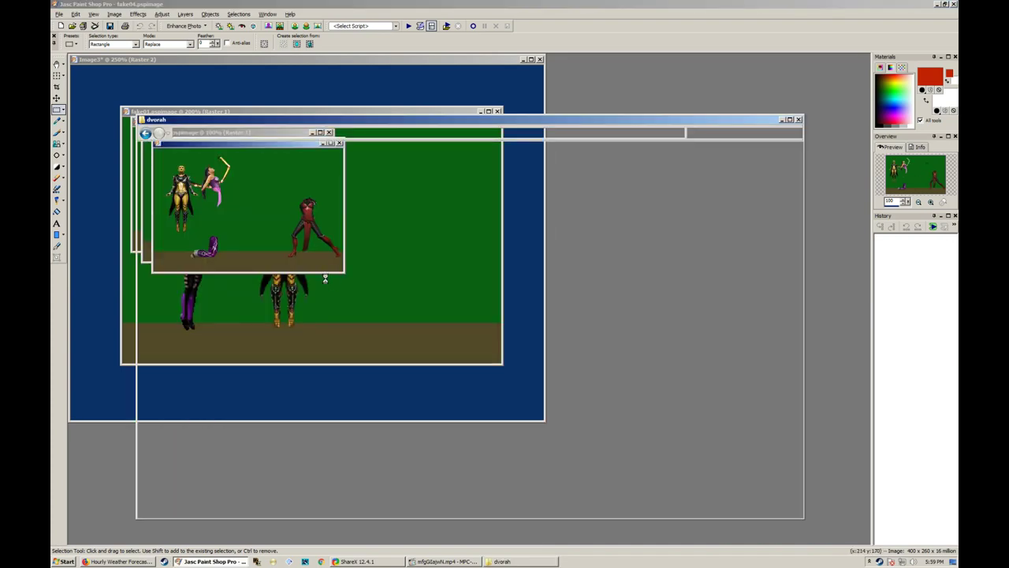
double_click(325, 280)
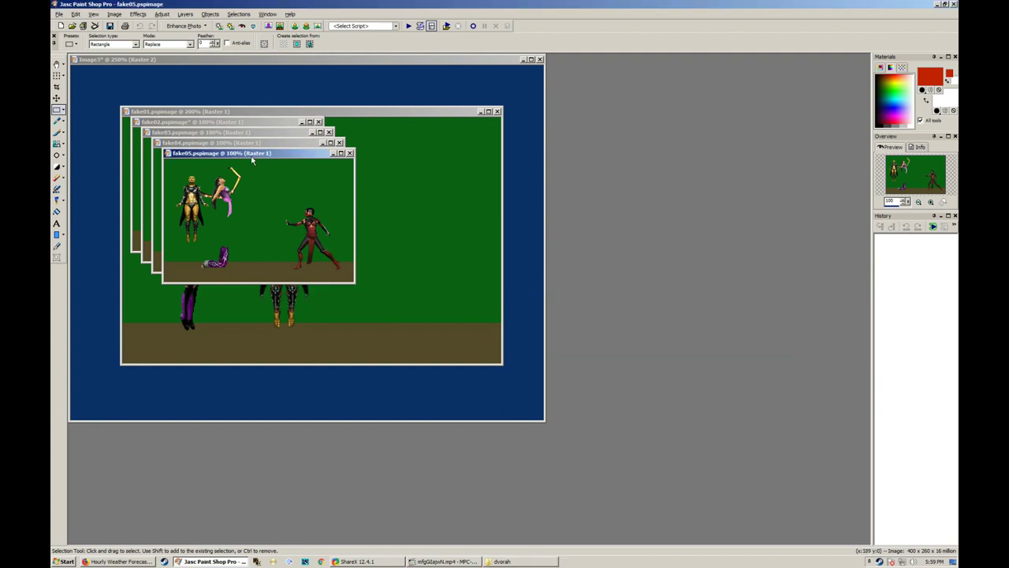
Spread out the fake05, fake04 and fake03 image windows so their sprites can be compared
left_click_drag(253, 160, 451, 219)
left_click_drag(244, 142, 246, 246)
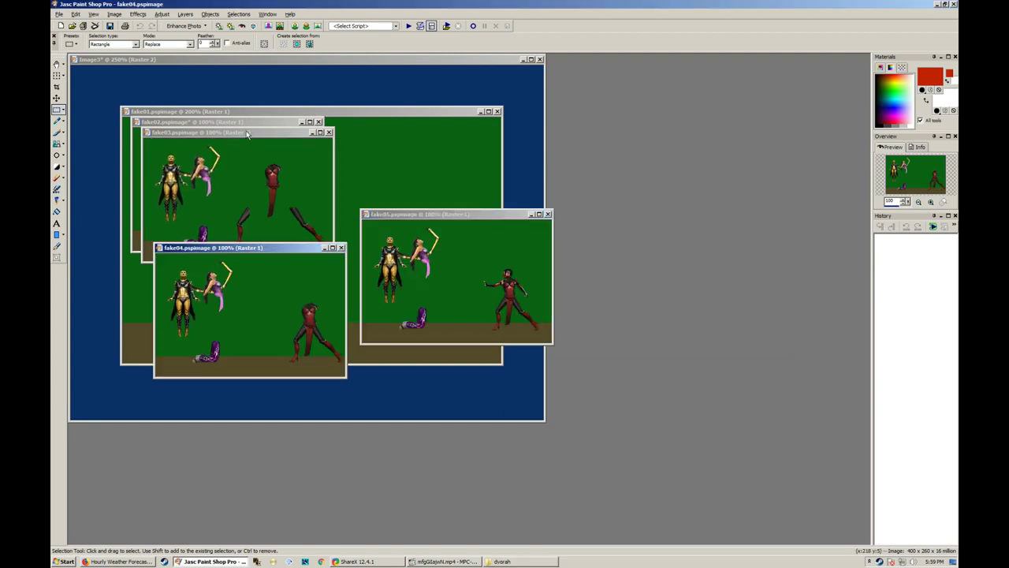
left_click_drag(247, 134, 307, 185)
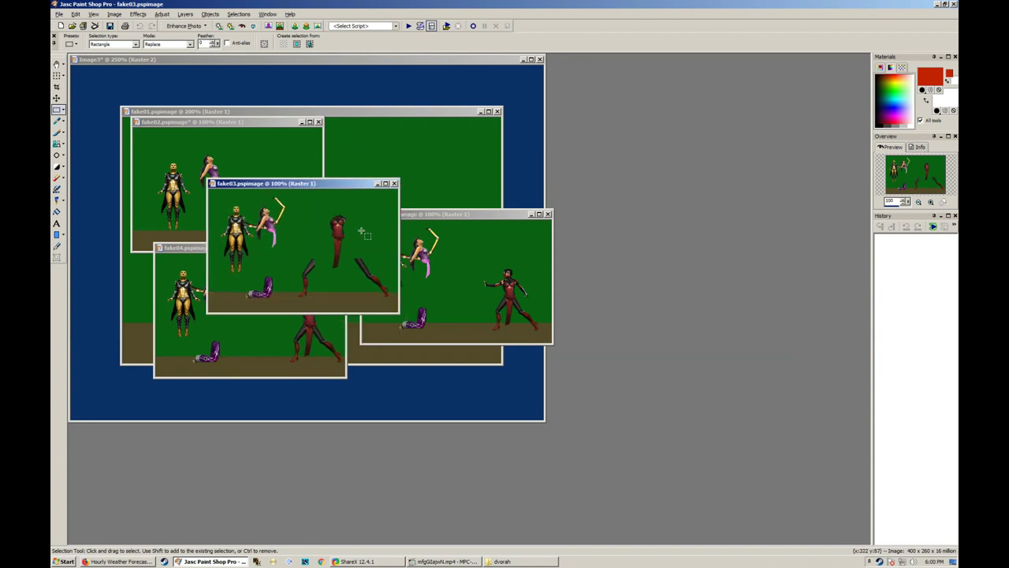
Close the fake01 to fake05 images, discarding the changes to fake02.pspimage
left_click(472, 275)
left_click(548, 215)
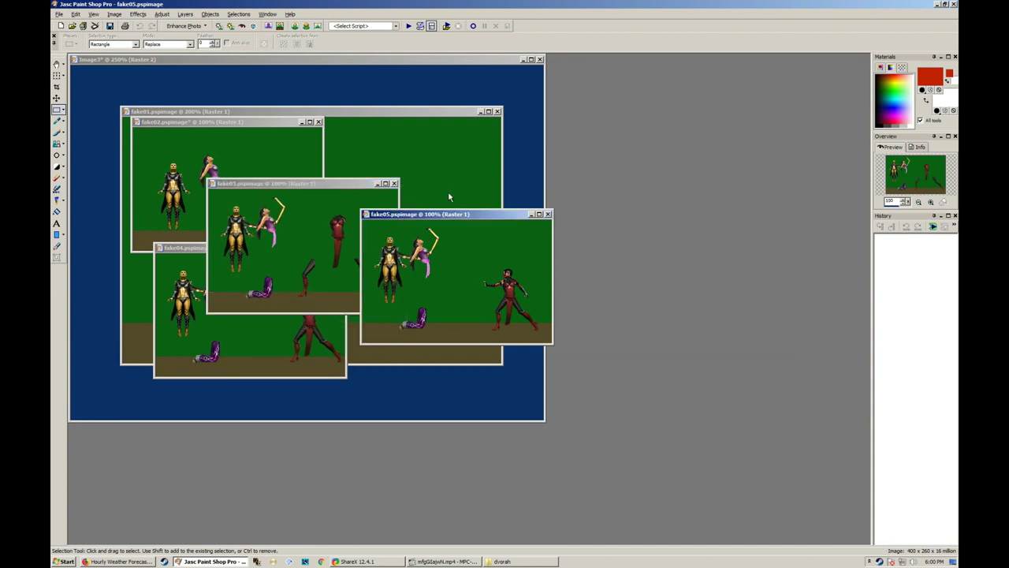
left_click(395, 183)
left_click(340, 247)
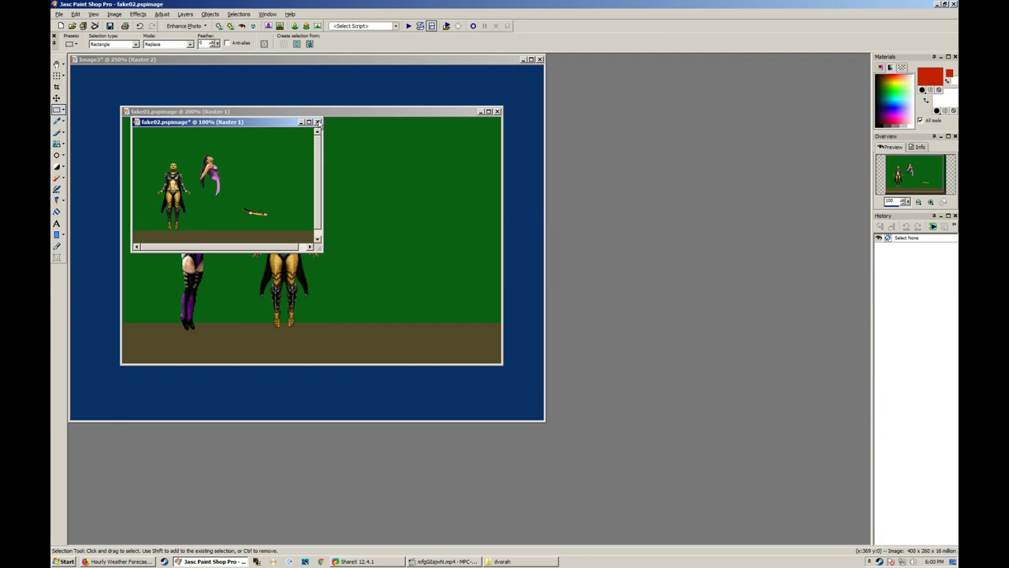
left_click(318, 123)
left_click(509, 300)
left_click(498, 112)
scroll(325, 225, "down", 1)
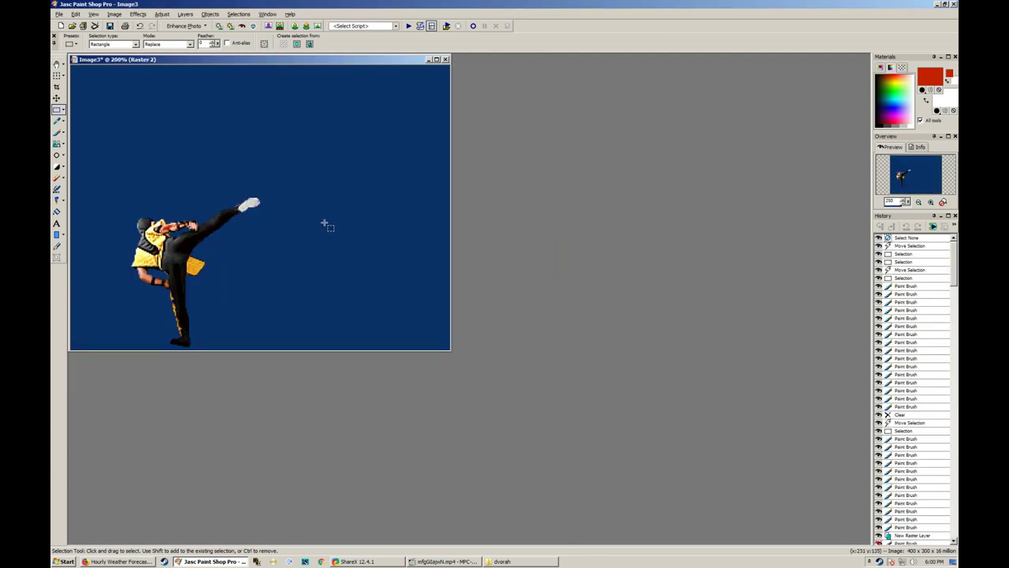
scroll(324, 223, "down", 2)
key("alt+Tab")
right_click(586, 367)
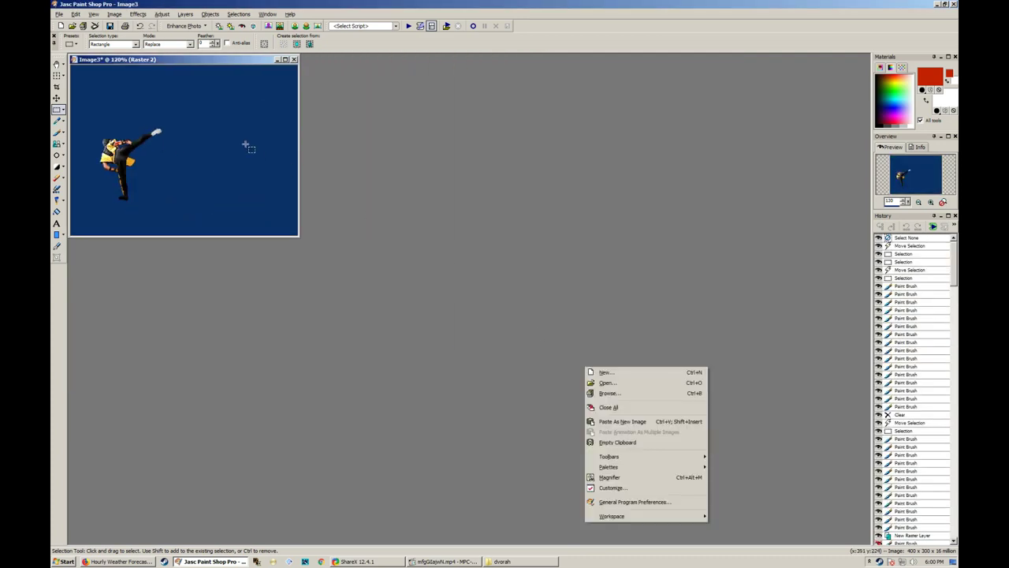
scroll(246, 144, "up", 3)
key("alt")
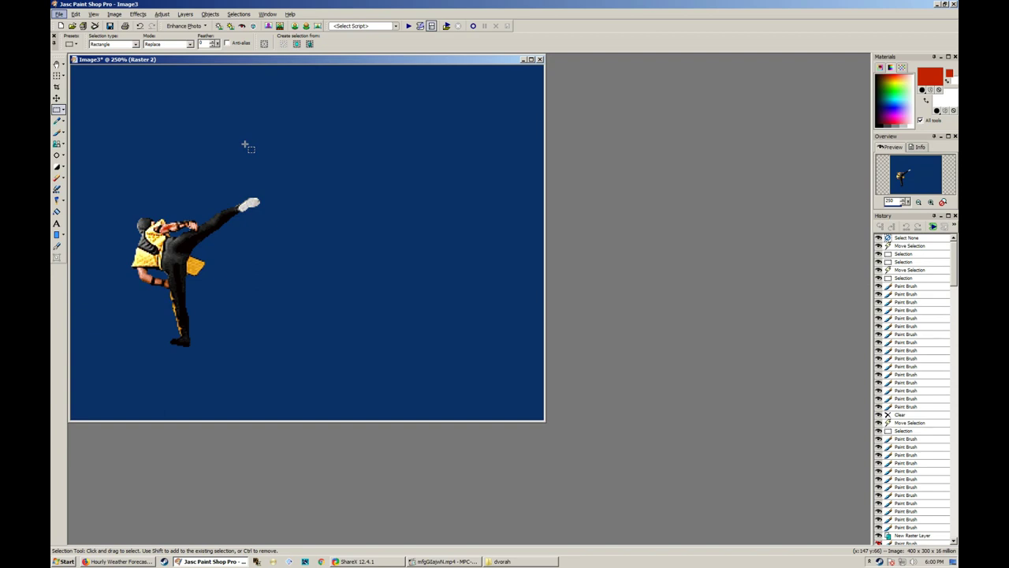
Try to move the sprite's lower standing leg with a rectangular selection on Raster 2, and deselect
scroll(247, 147, "up", 2)
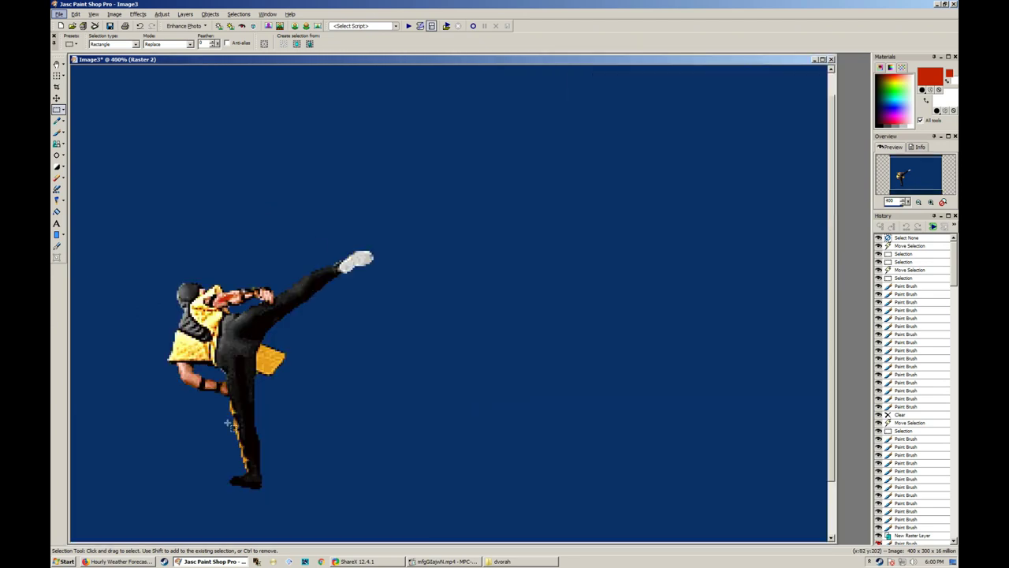
left_click_drag(204, 421, 314, 498)
left_click(253, 443)
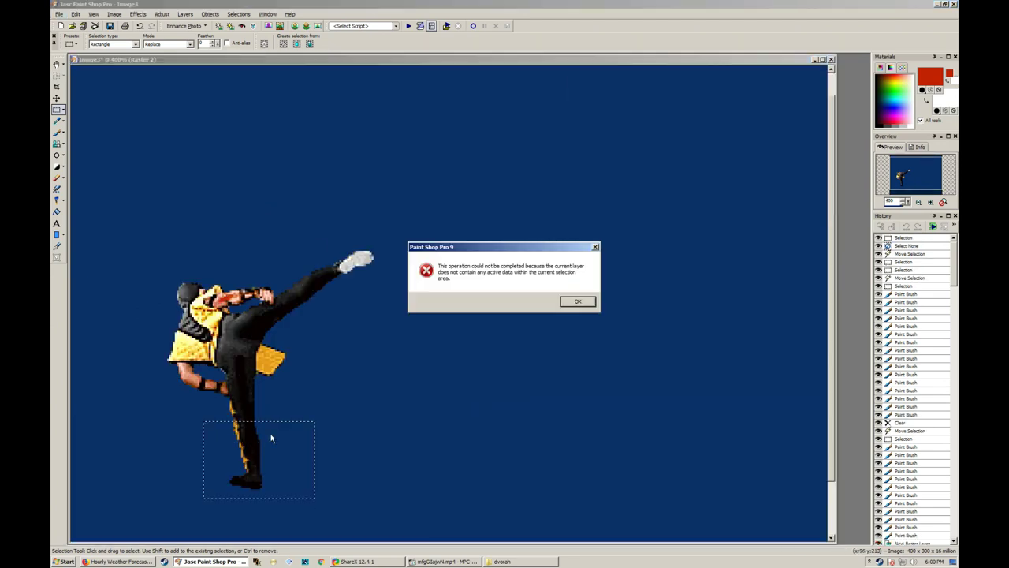
key("Return")
left_click(304, 373)
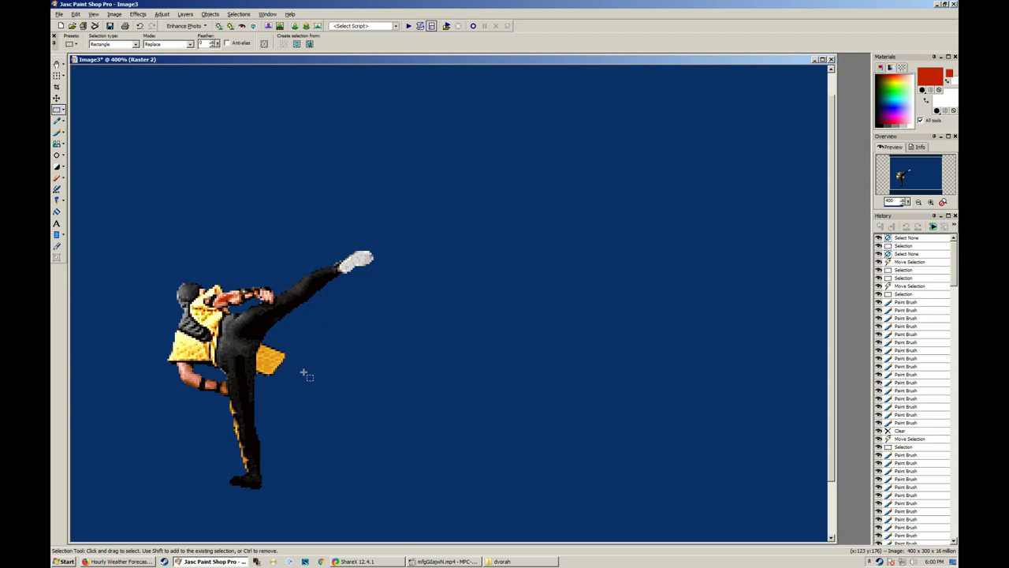
Merge all layers of the kick sprite image and switch to the ShareX window
key("alt+l")
key("m")
key("a")
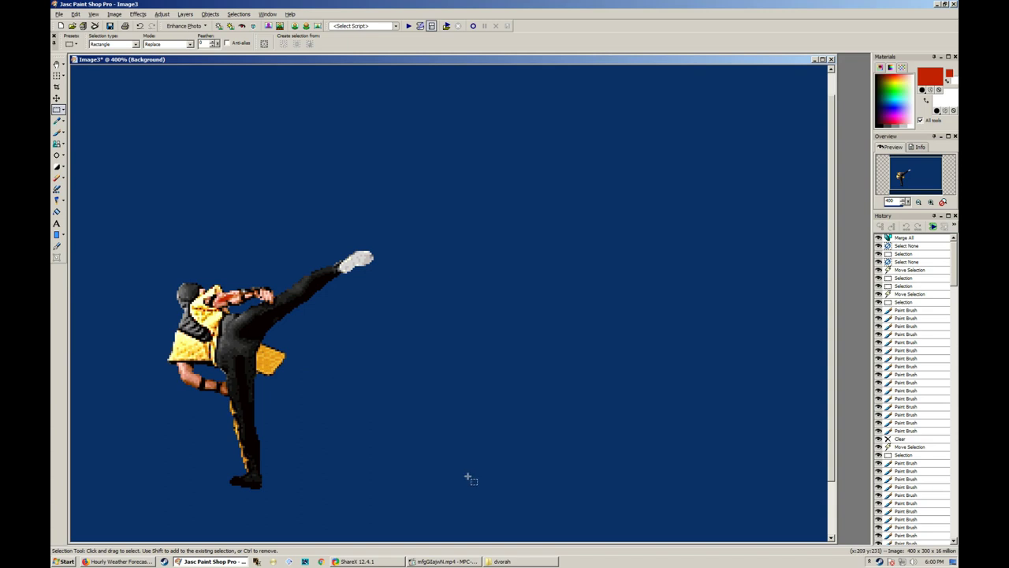
left_click(355, 561)
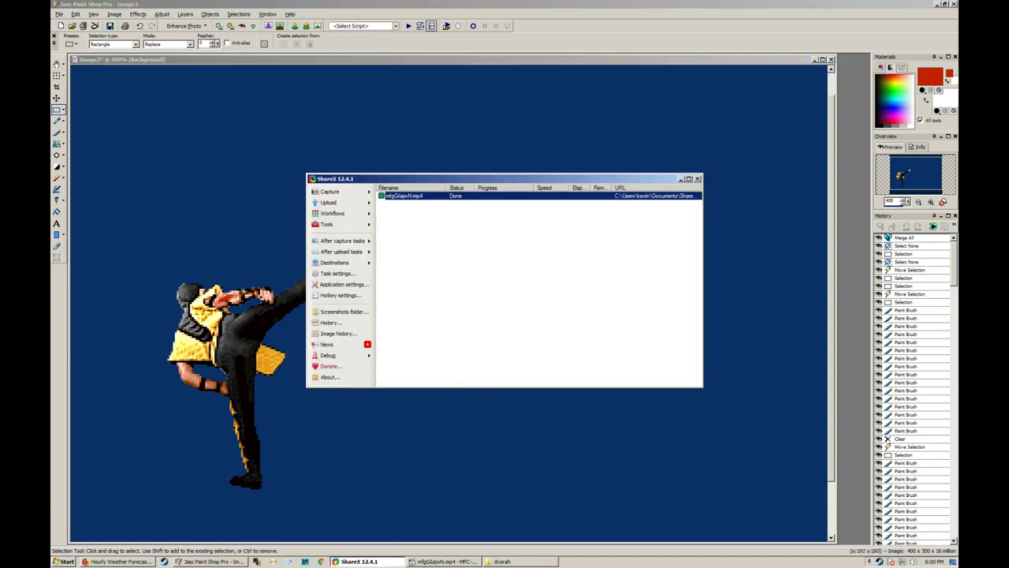